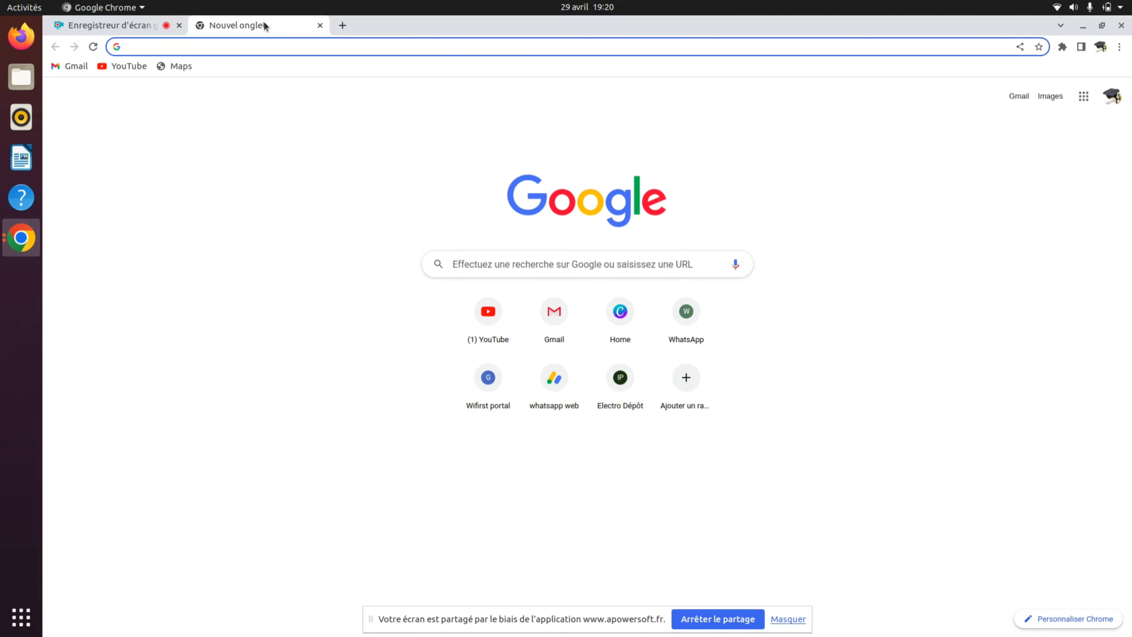
- Search Google for 'France visas' and open the official France-Visas site from the results
{"action": "type", "text": "Fra"}
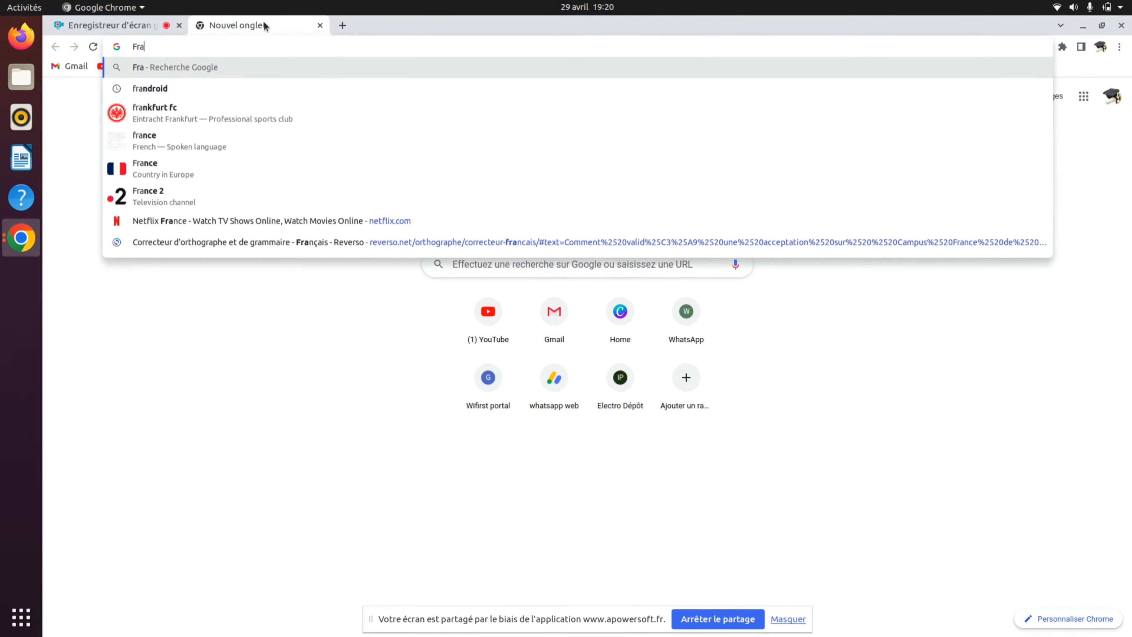
{"action": "type", "text": "nce visa"}
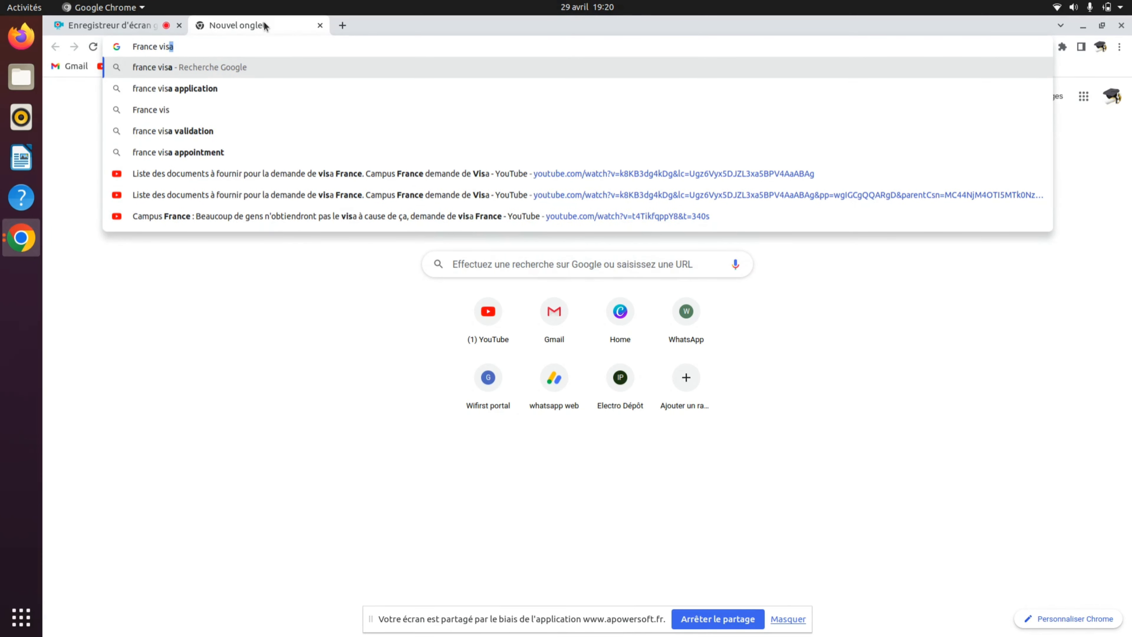
{"action": "type", "text": "s"}
{"action": "key", "text": "Return"}
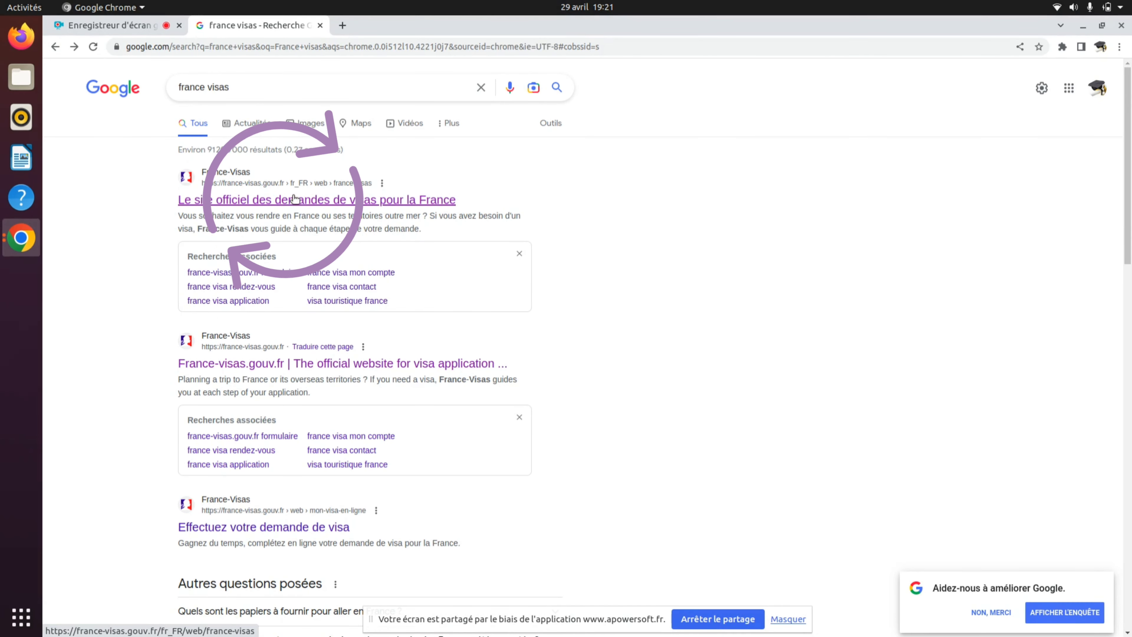
{"action": "left_click", "coordinate": [304, 202]}
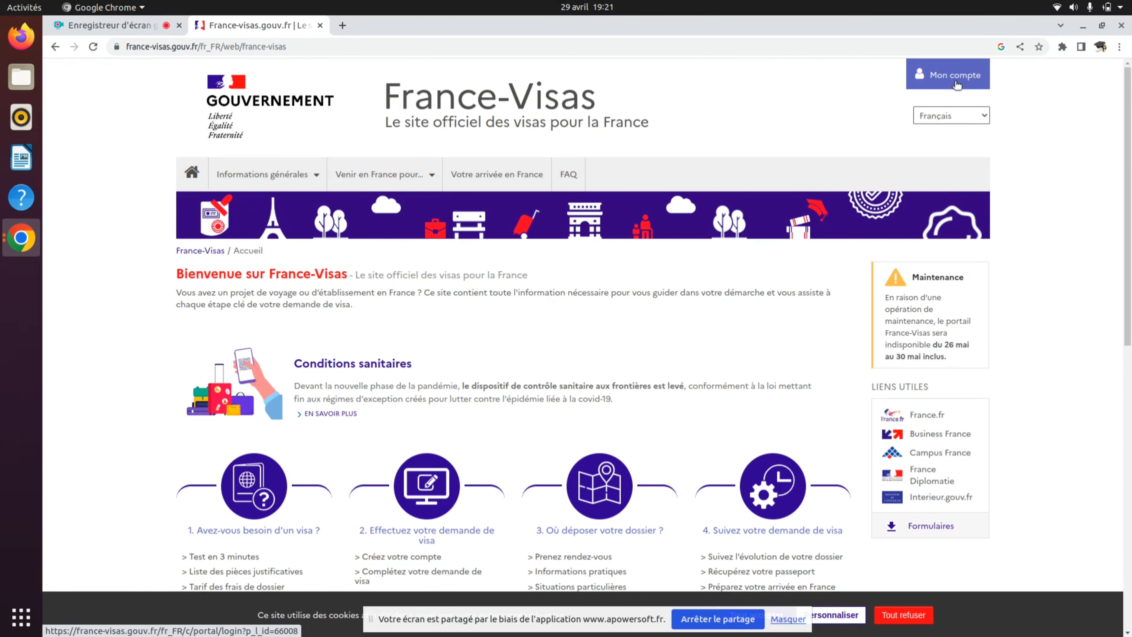
- On the account sign-up form, enter the applicant's surname, first name and e-mail address
{"action": "left_click", "coordinate": [956, 83]}
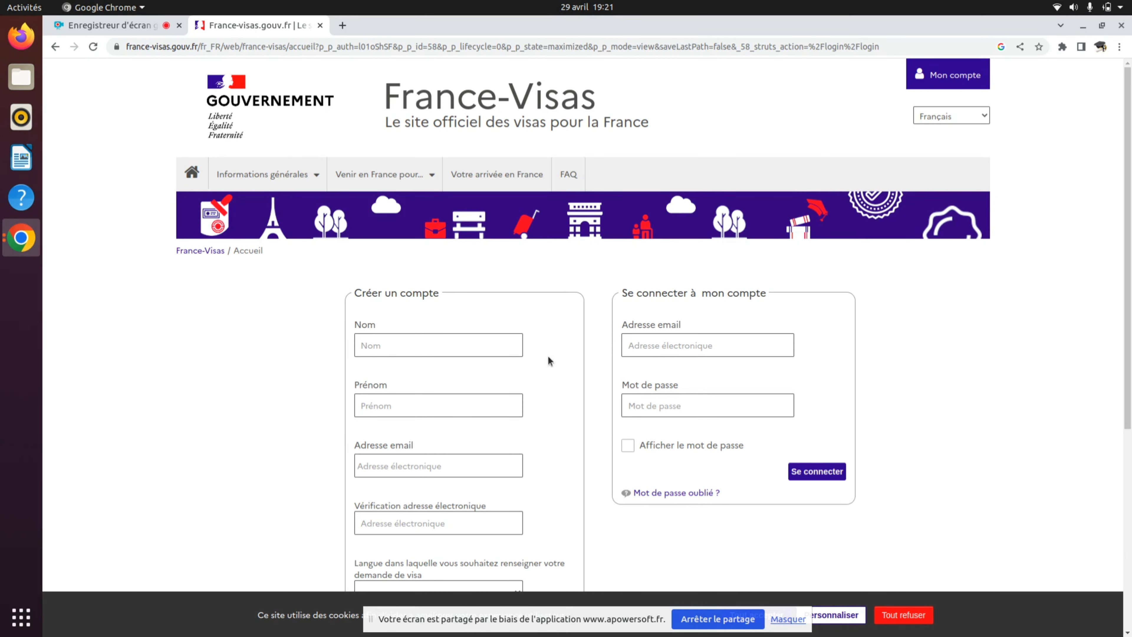
{"action": "left_click", "coordinate": [441, 347]}
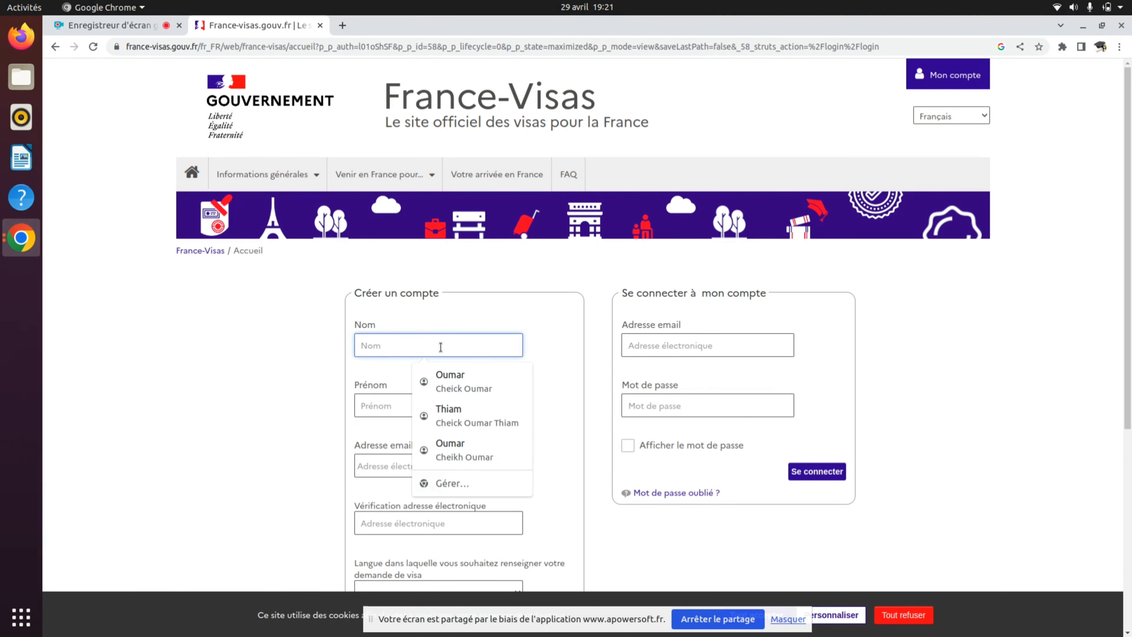
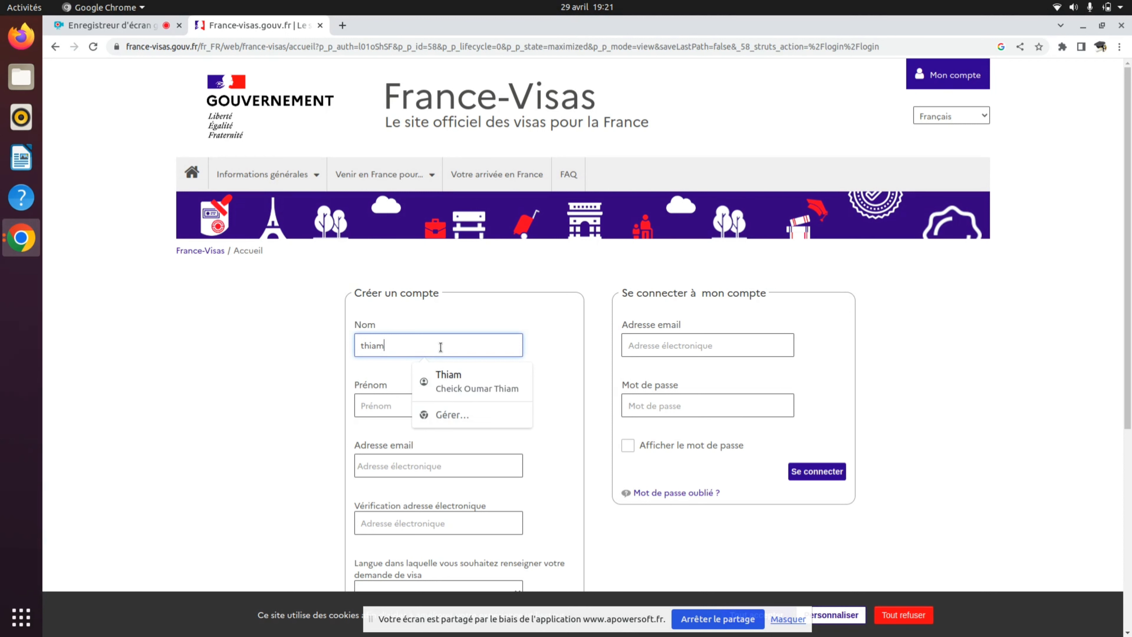
{"action": "left_click", "coordinate": [383, 404]}
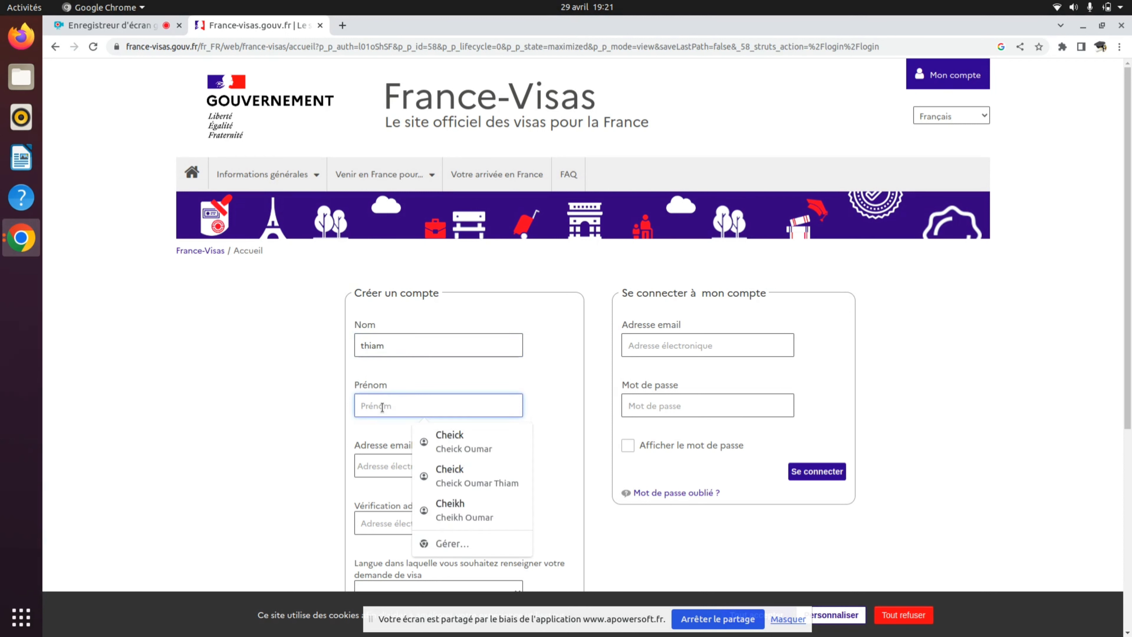
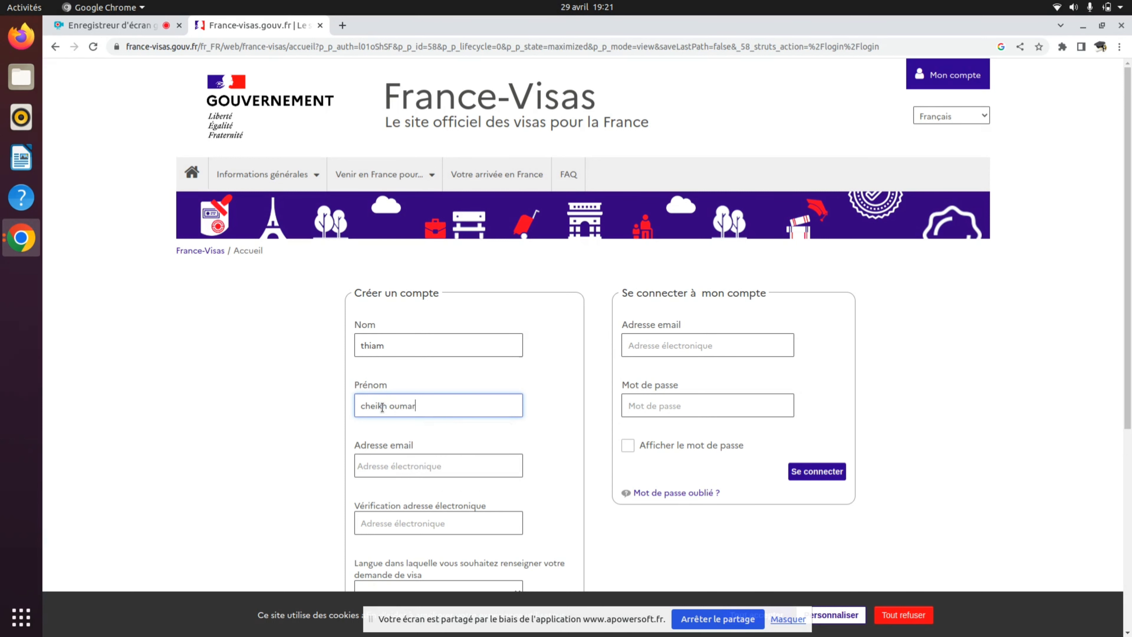
{"action": "left_click", "coordinate": [396, 472]}
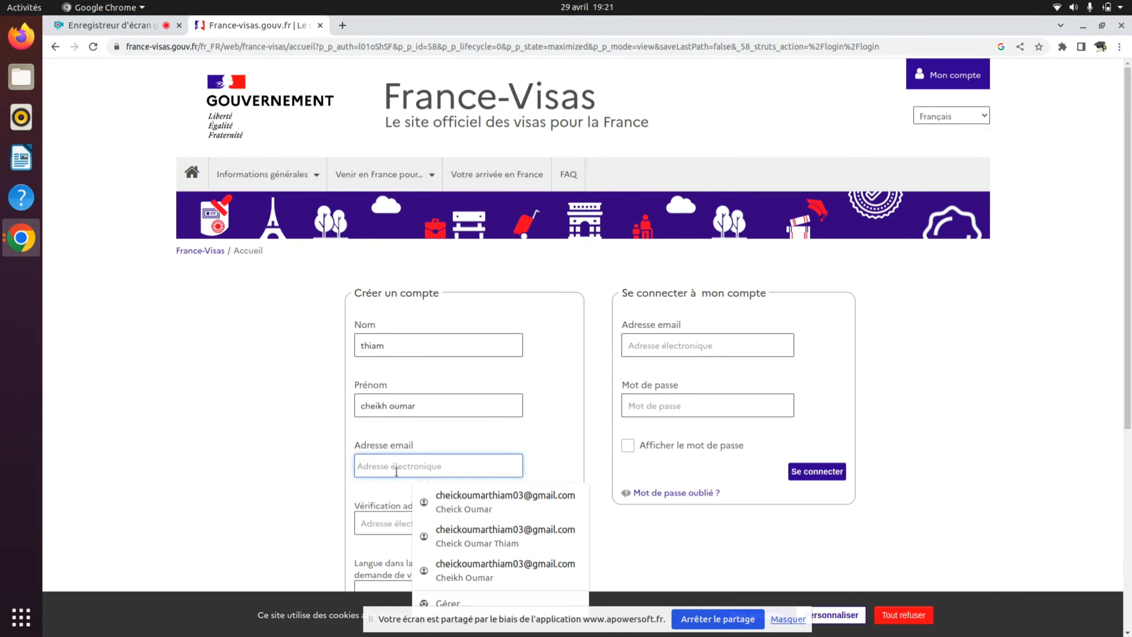
{"action": "type", "text": "ch"}
{"action": "left_click", "coordinate": [521, 509]}
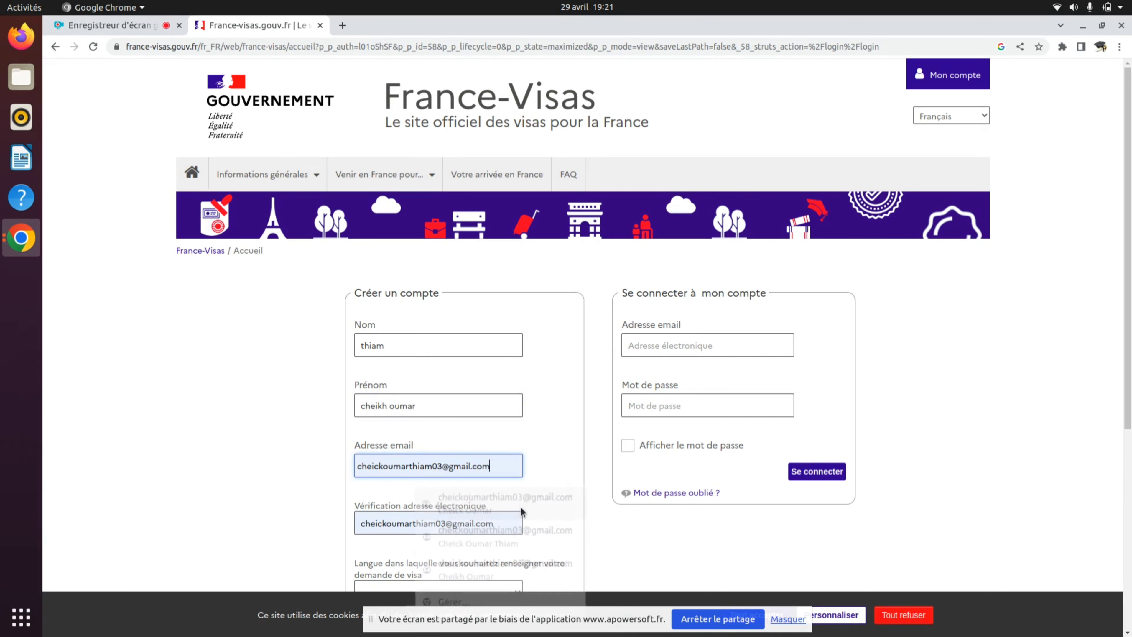
- Choose Français as the language, enter the captcha text and submit the new account
{"action": "scroll", "coordinate": [521, 512], "scroll_direction": "down", "scroll_amount": 4}
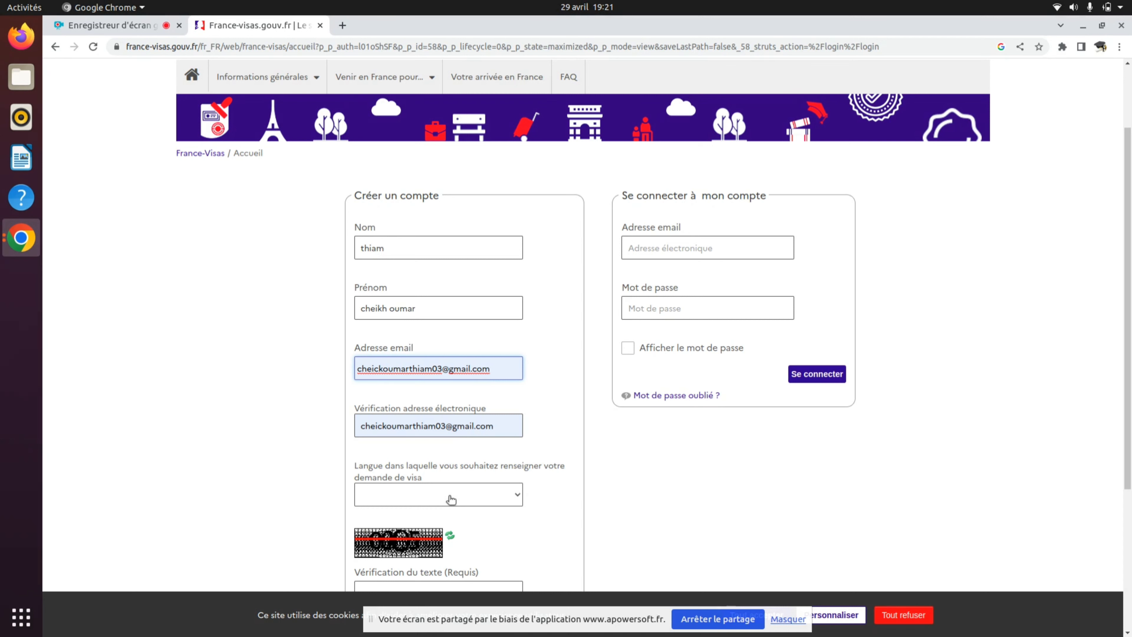
{"action": "left_click", "coordinate": [451, 499]}
{"action": "left_click", "coordinate": [404, 528]}
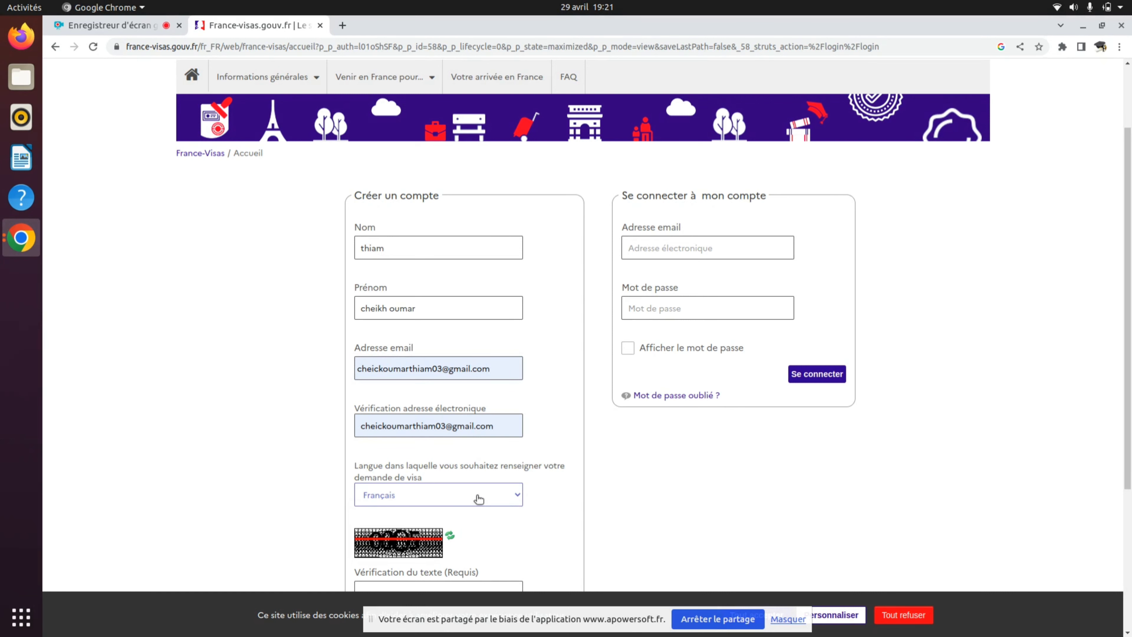
{"action": "scroll", "coordinate": [478, 498], "scroll_direction": "down", "scroll_amount": 2}
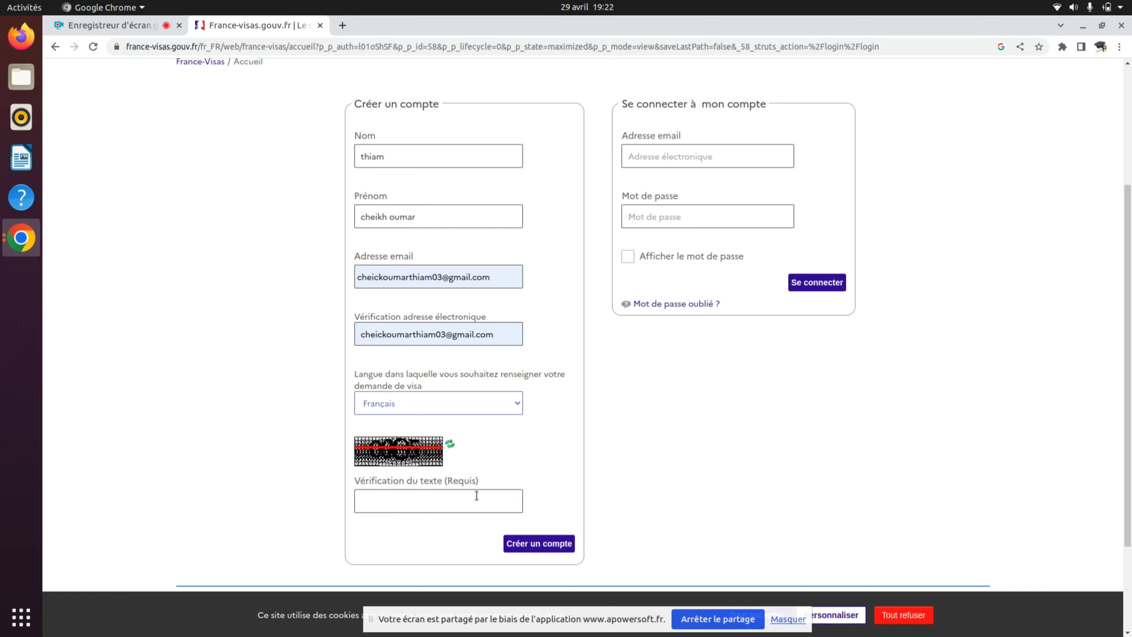
{"action": "left_click", "coordinate": [431, 498]}
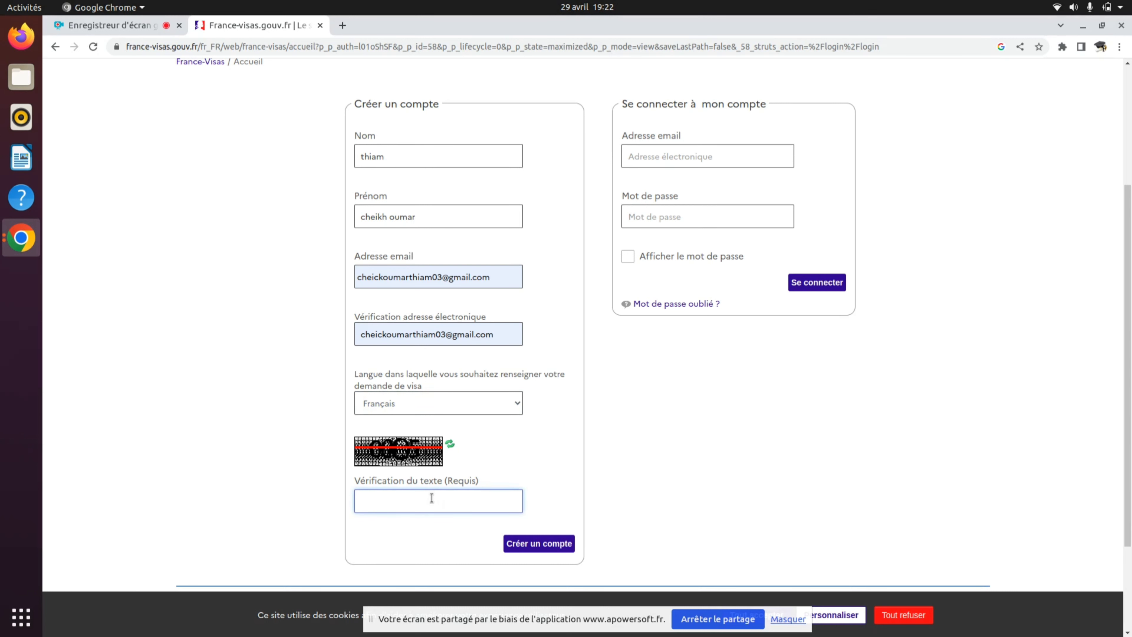
{"action": "type", "text": "0005"}
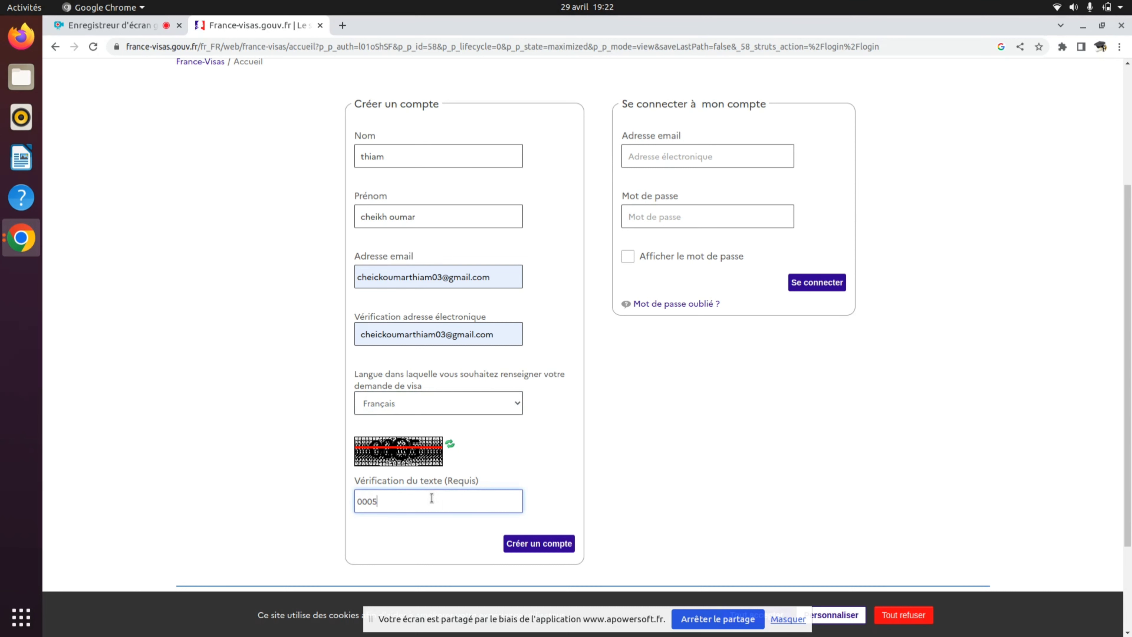
{"action": "left_click", "coordinate": [533, 545]}
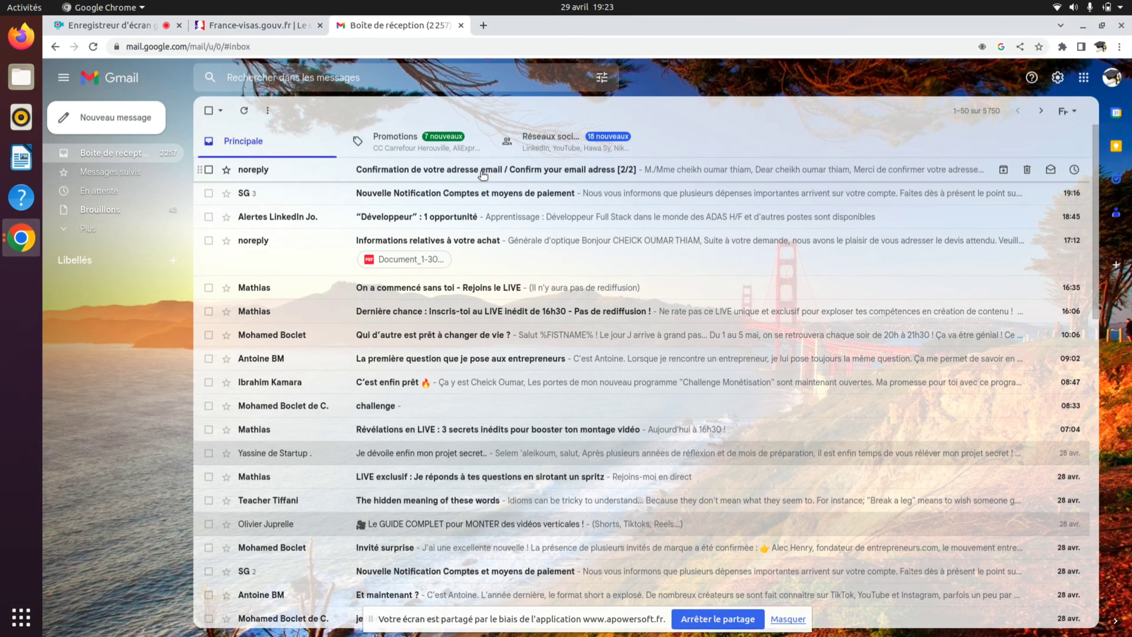
- Verify the e-mail address from Gmail's confirmation message, then select the temporary password in the account-creation e-mail
{"action": "left_click", "coordinate": [468, 174]}
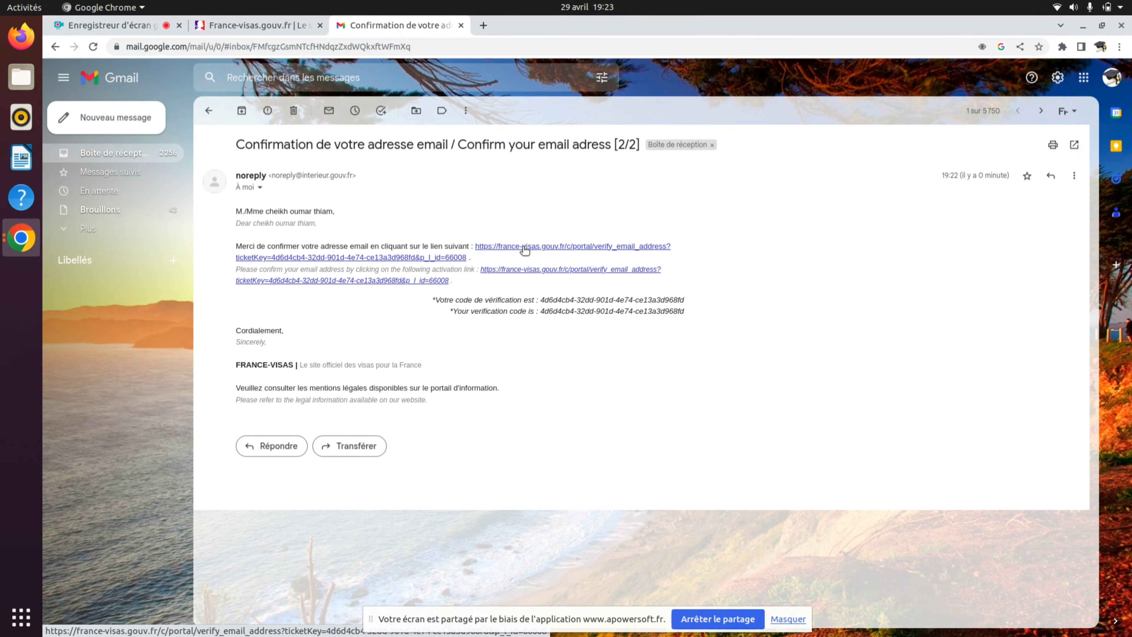
{"action": "left_click_drag", "start_coordinate": [545, 299], "coordinate": [693, 300]}
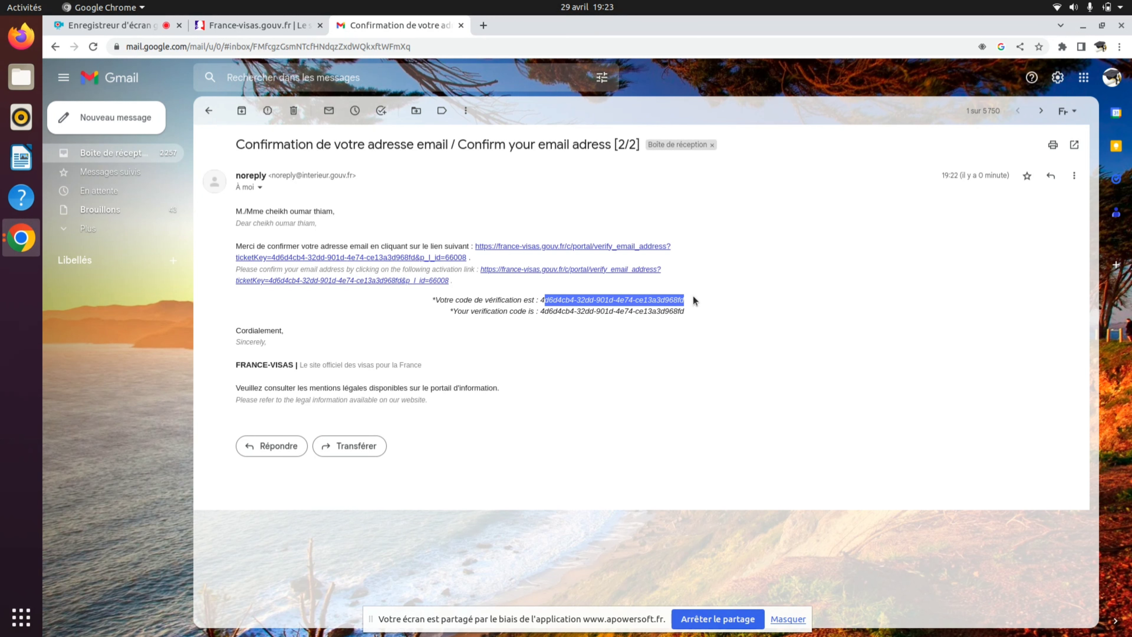
{"action": "left_click", "coordinate": [553, 251]}
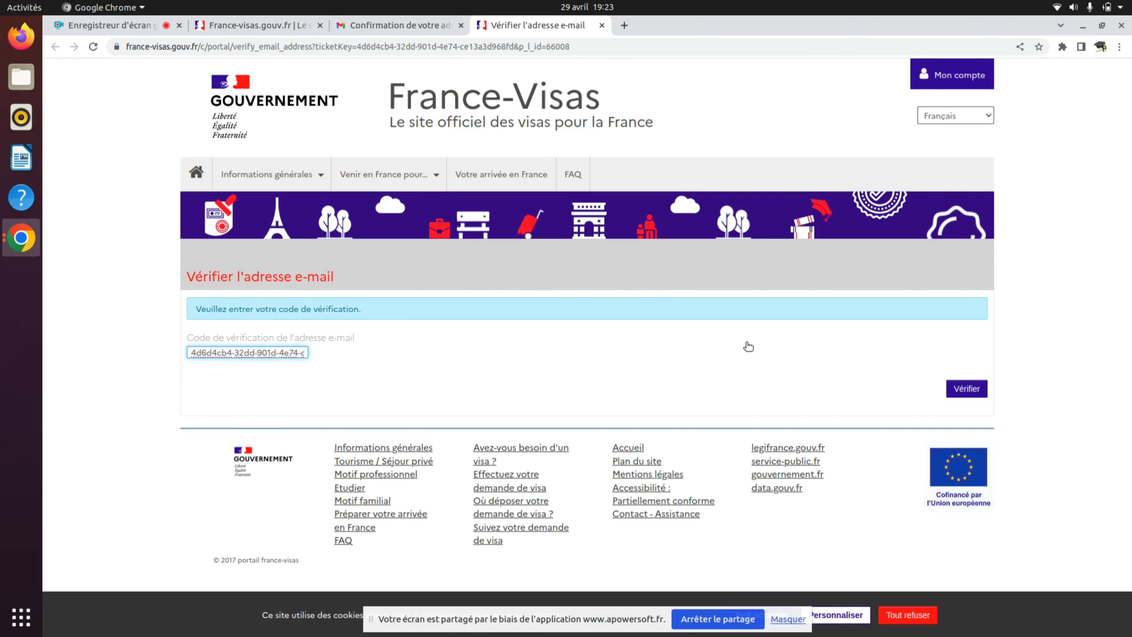
{"action": "left_click", "coordinate": [966, 388]}
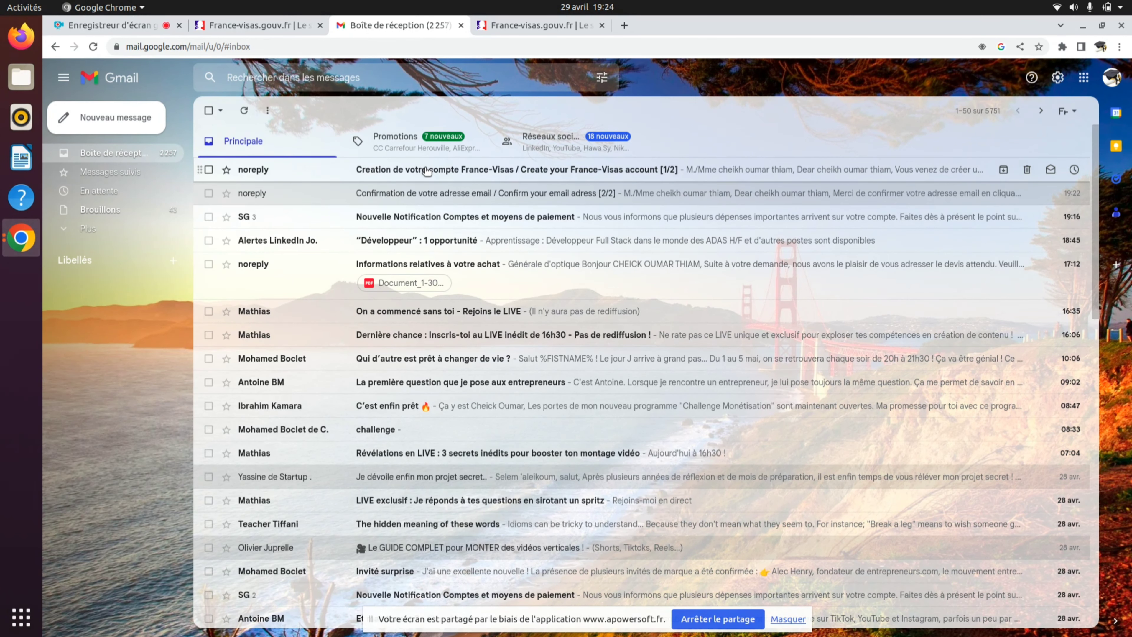
{"action": "left_click", "coordinate": [427, 171]}
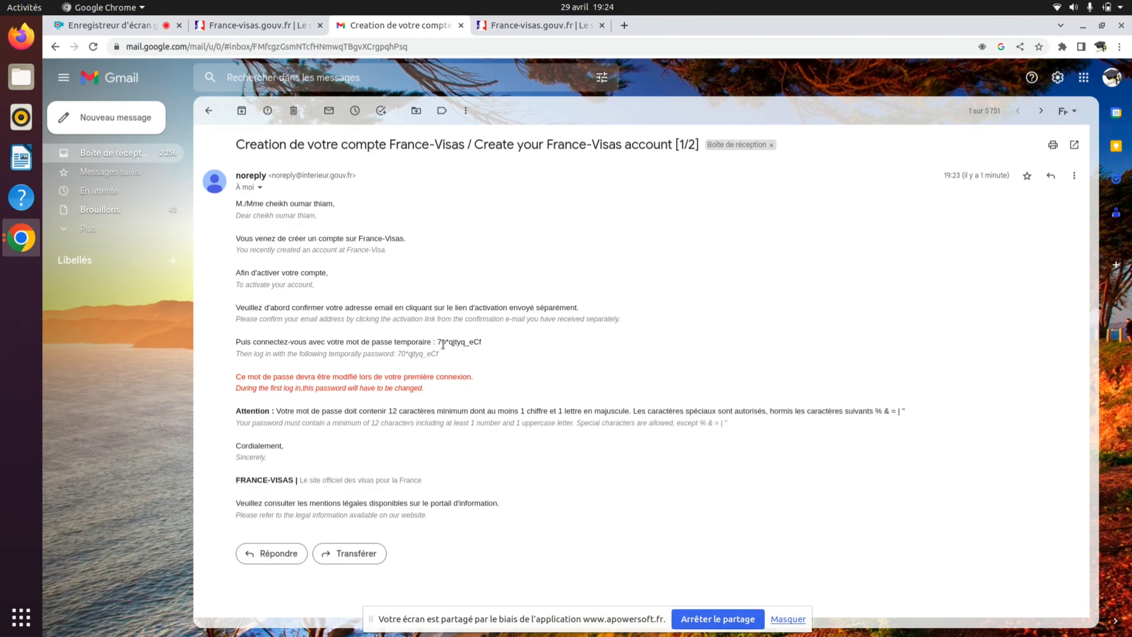
{"action": "left_click_drag", "start_coordinate": [436, 342], "coordinate": [483, 344]}
- Log in to France-Visas with the saved e-mail and the temporary password, letting Chrome save it
{"action": "left_click", "coordinate": [526, 23]}
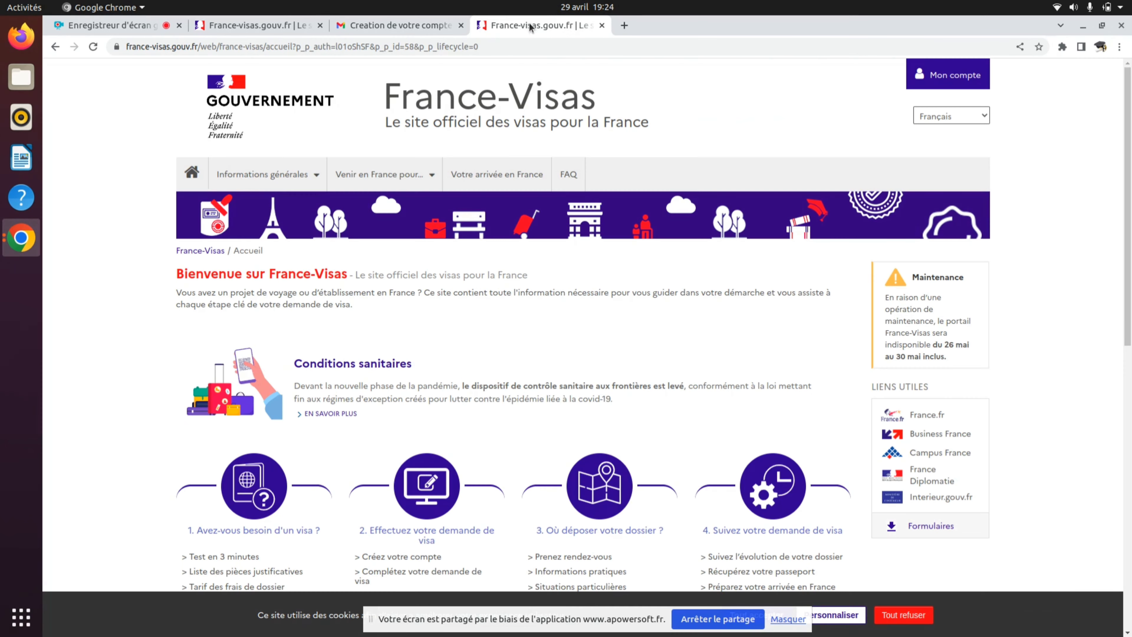
{"action": "left_click", "coordinate": [945, 75]}
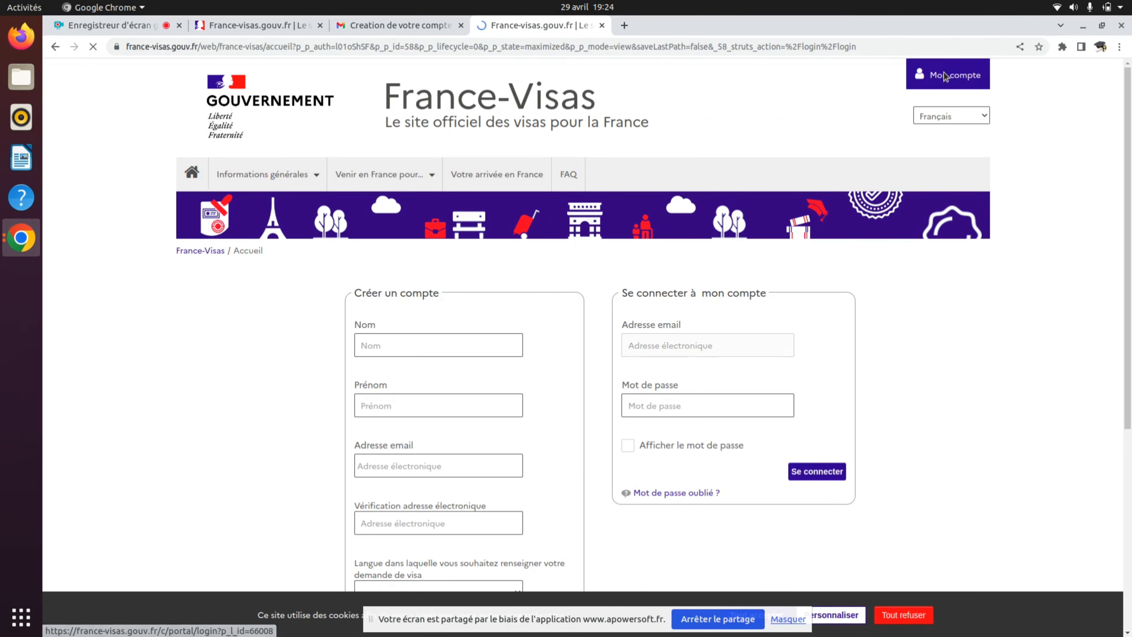
{"action": "left_click", "coordinate": [667, 352]}
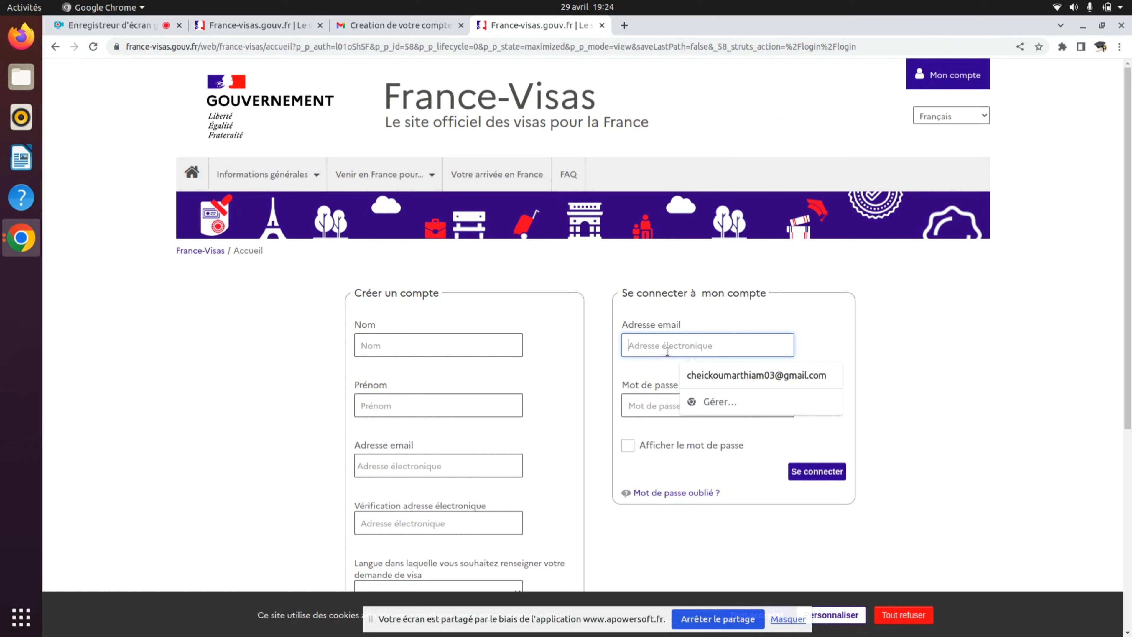
{"action": "left_click", "coordinate": [699, 377]}
{"action": "left_click", "coordinate": [659, 408]}
{"action": "type", "text": "••••••••••••"}
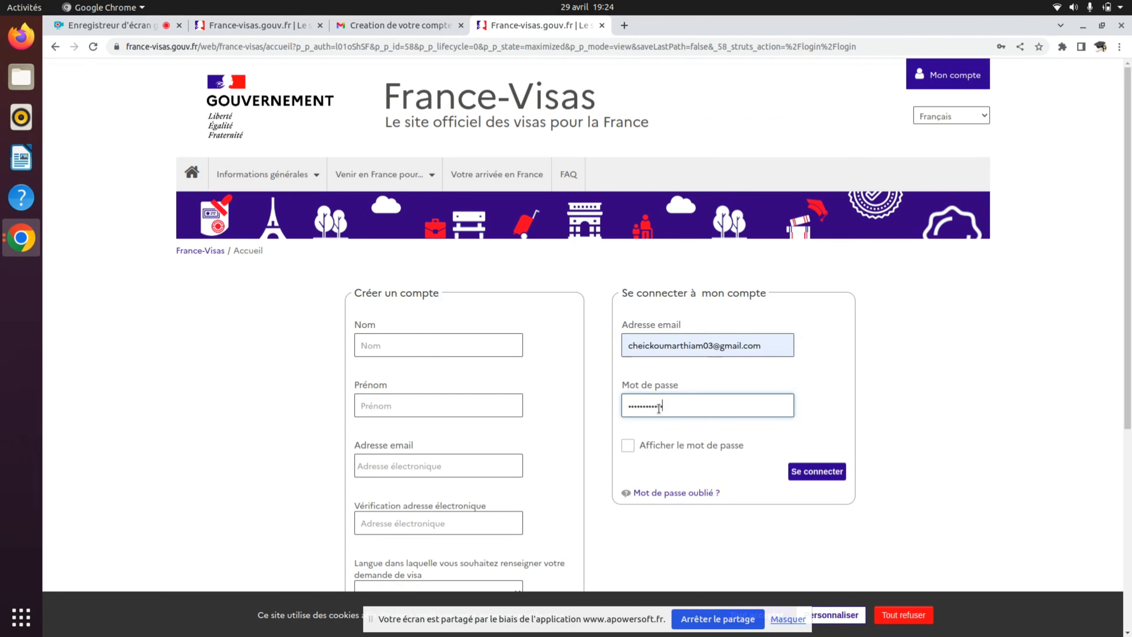
{"action": "left_click", "coordinate": [814, 473]}
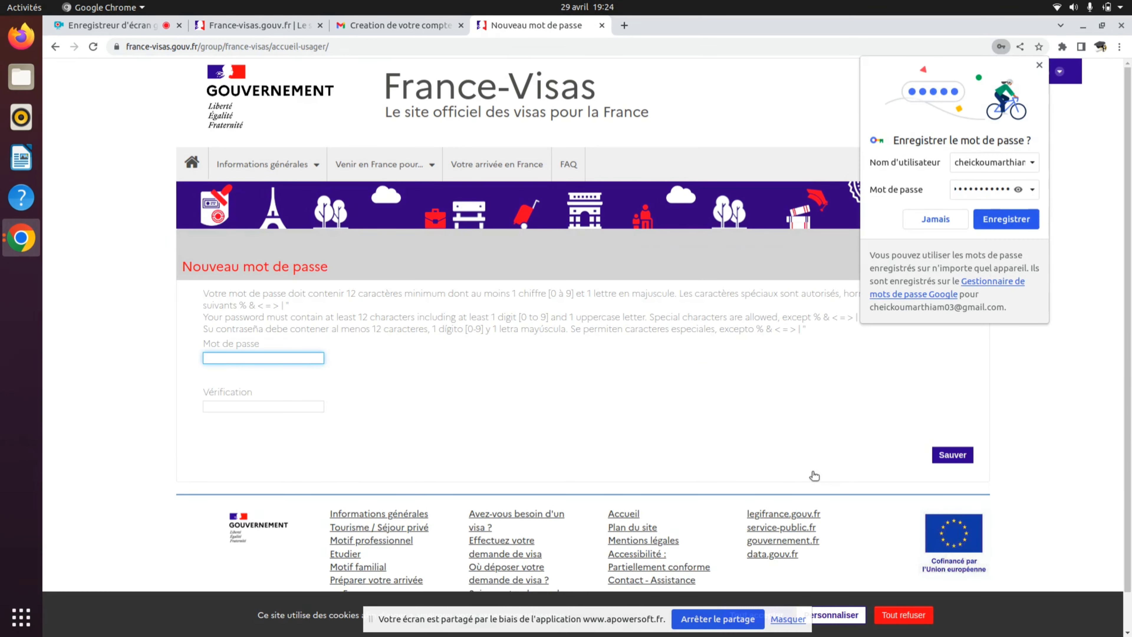
{"action": "left_click", "coordinate": [1022, 223]}
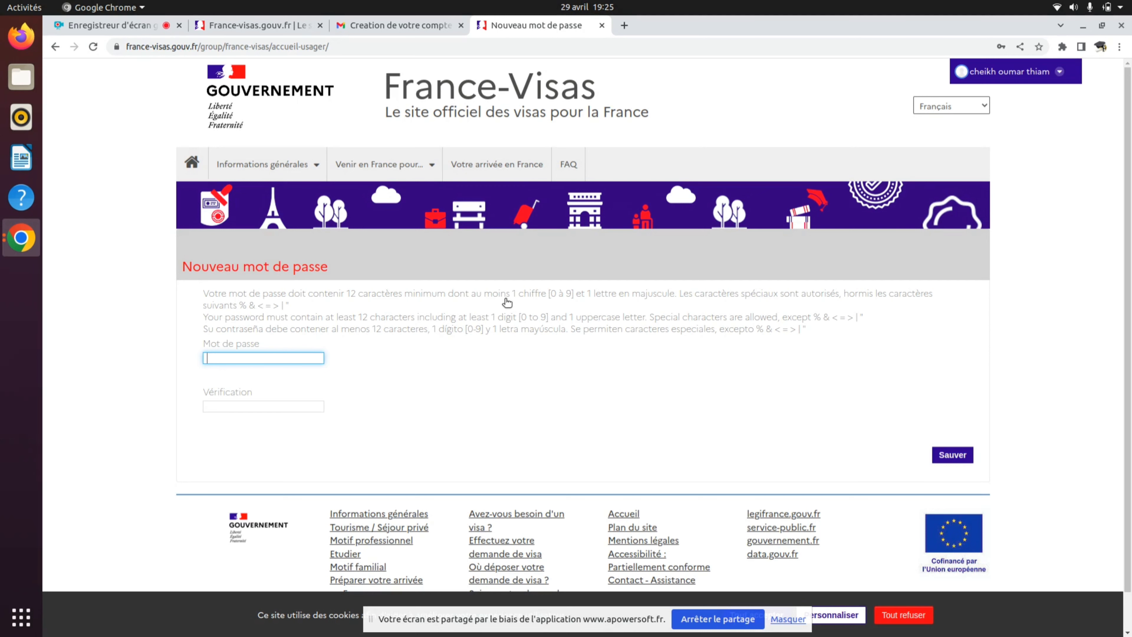
{"action": "left_click_drag", "start_coordinate": [512, 294], "coordinate": [574, 299]}
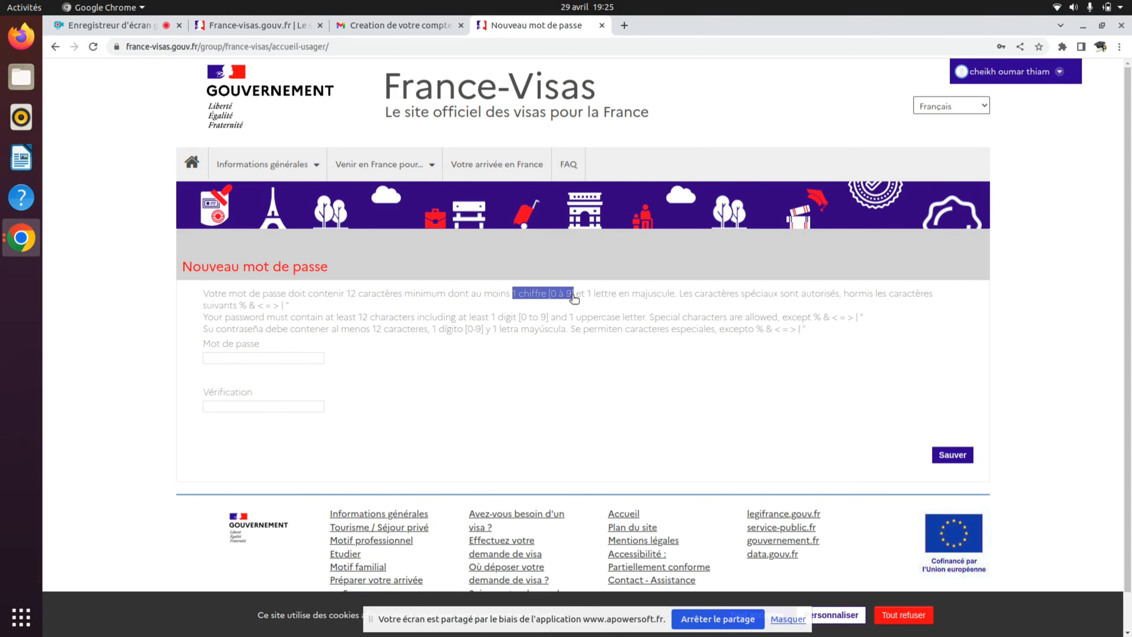
- Enter the new password in Mot de passe and Vérification, then save it
{"action": "left_click", "coordinate": [294, 357]}
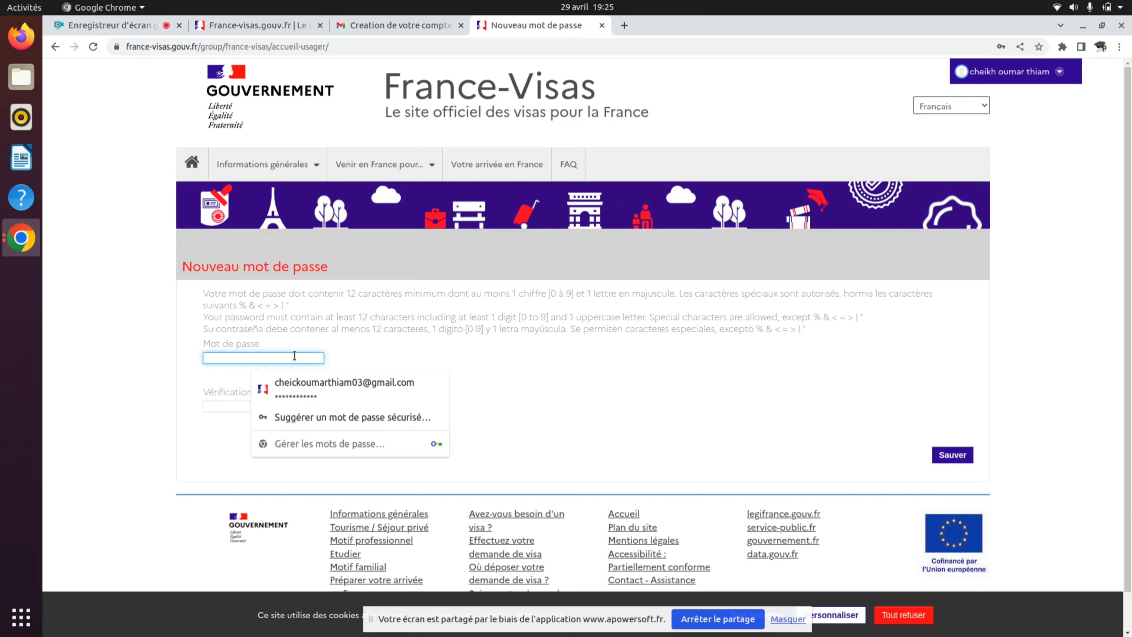
{"action": "type", "text": "••••••••••"}
{"action": "left_click", "coordinate": [223, 404]}
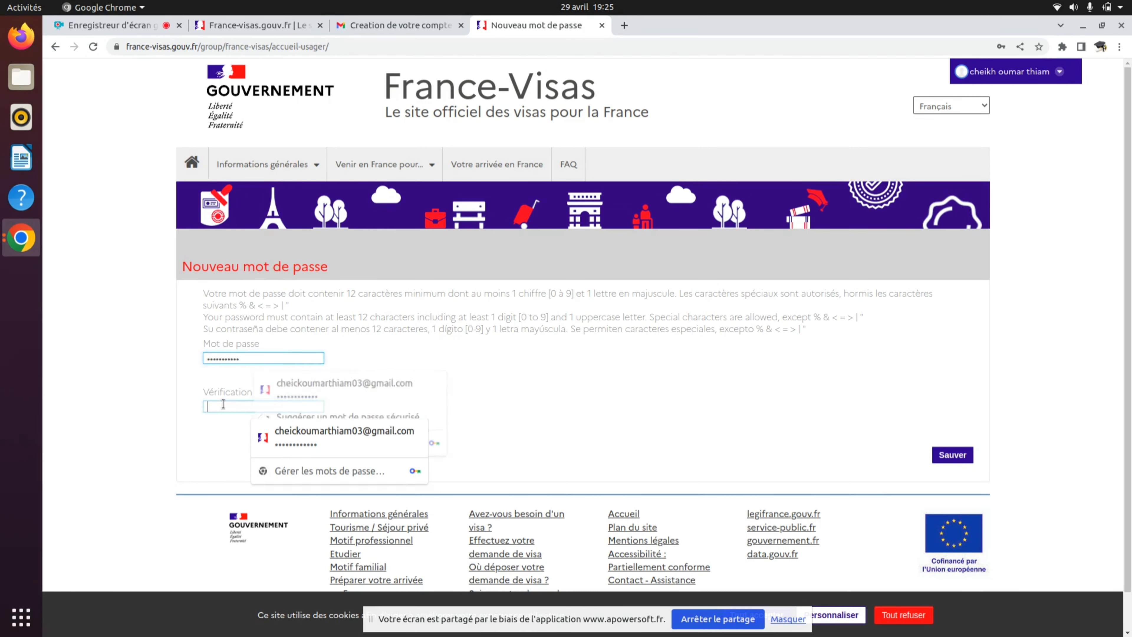
{"action": "type", "text": "•••••"}
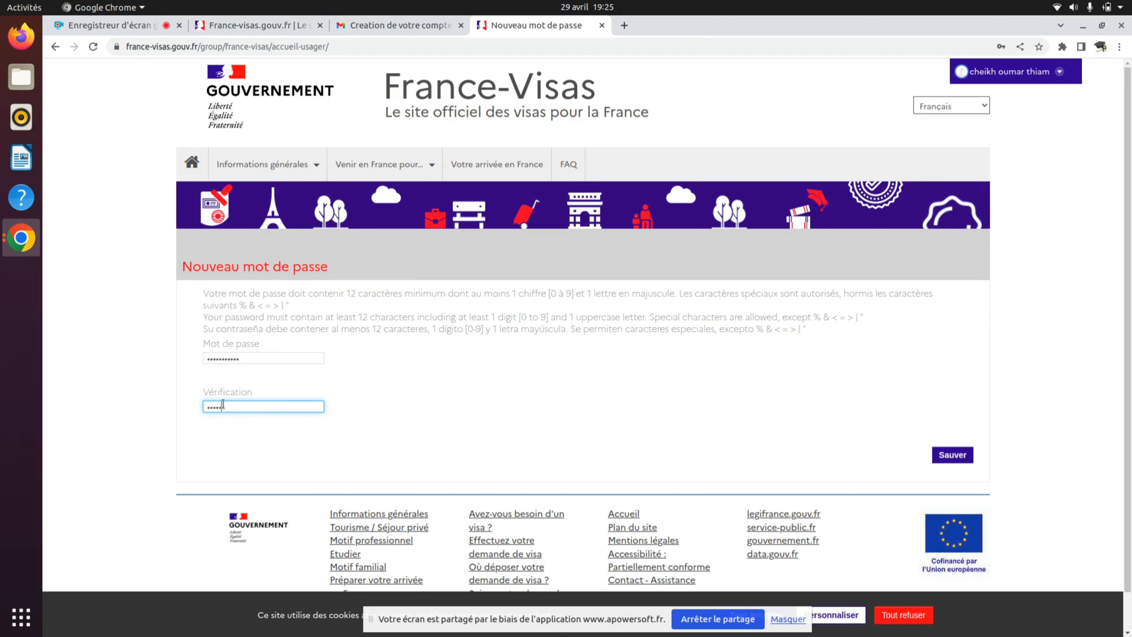
{"action": "type", "text": "•••"}
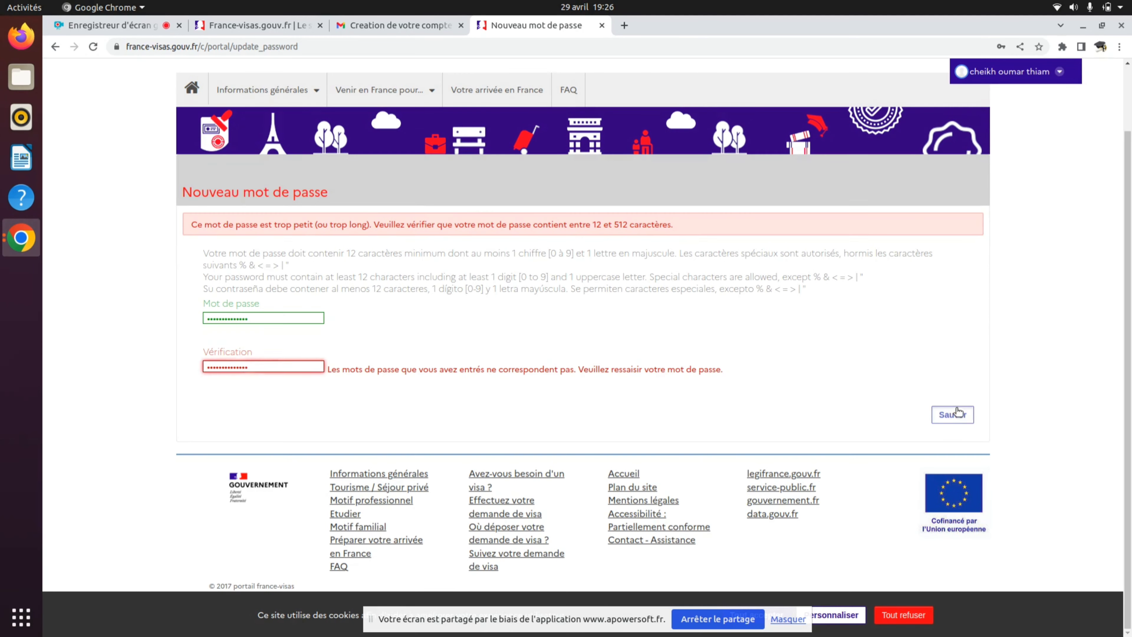
{"action": "left_click", "coordinate": [956, 410]}
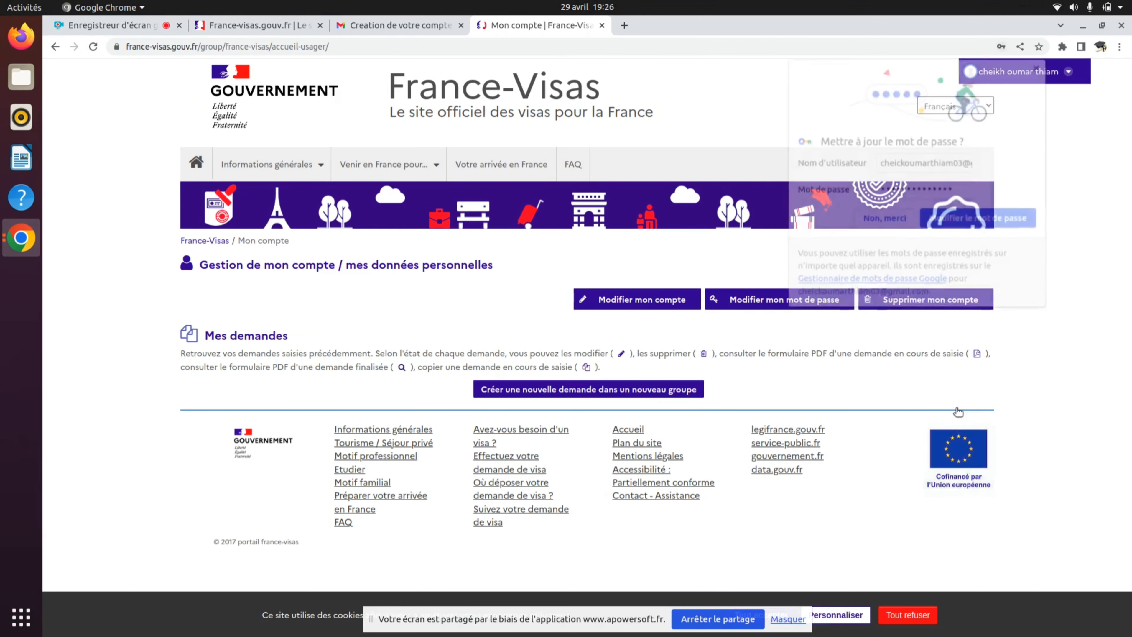
- Accept Chrome's prompt to update the saved France-Visas password
{"action": "left_click", "coordinate": [957, 219]}
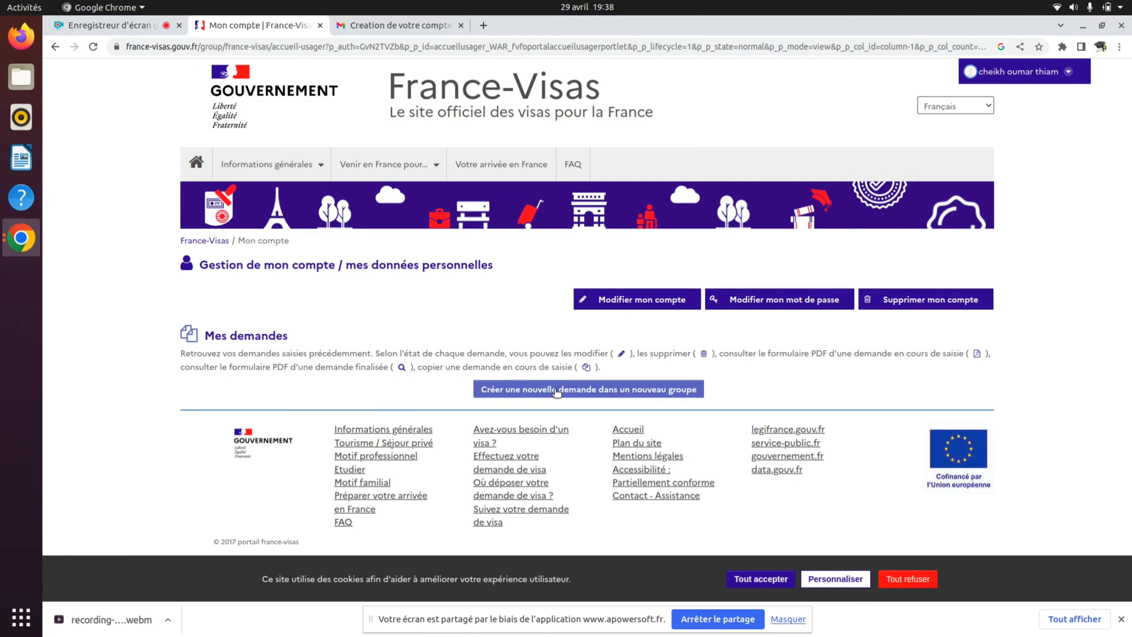
- Create a new visa application and review its Votre projet form fields
{"action": "left_click", "coordinate": [556, 389]}
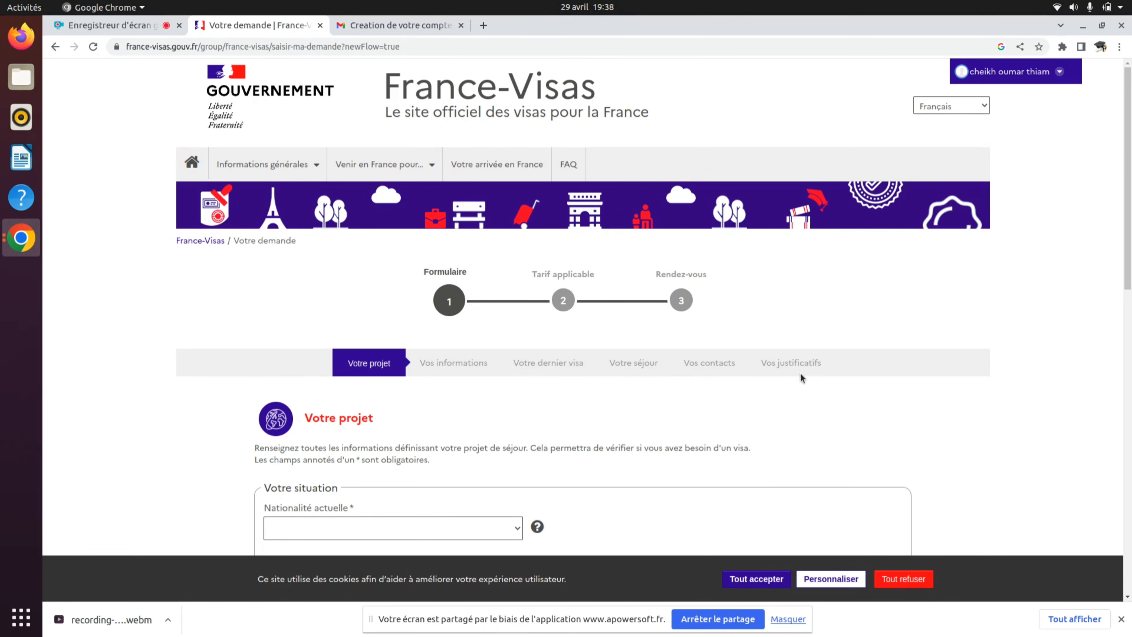
{"action": "scroll", "coordinate": [773, 386], "scroll_direction": "down", "scroll_amount": 10}
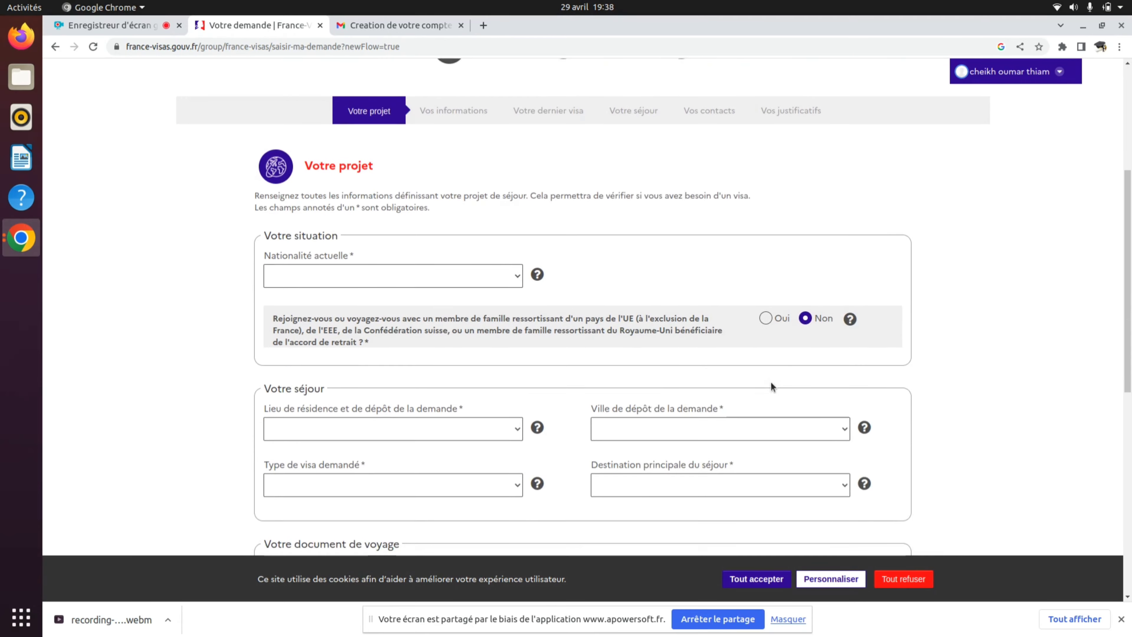
{"action": "scroll", "coordinate": [771, 382], "scroll_direction": "up", "scroll_amount": 1}
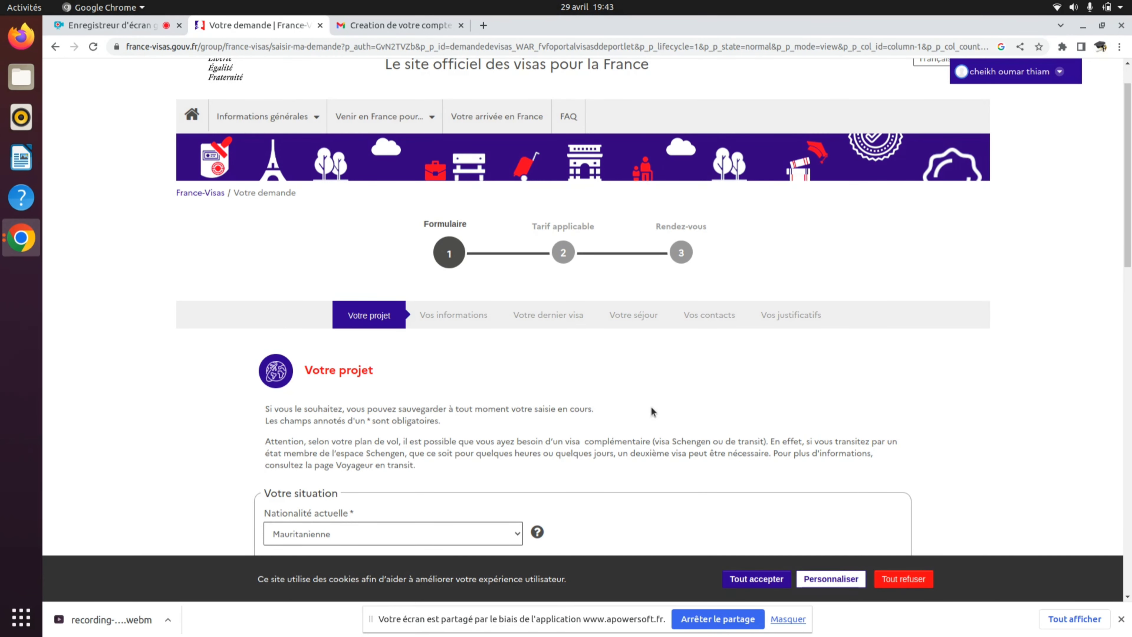
{"action": "scroll", "coordinate": [650, 411], "scroll_direction": "down", "scroll_amount": 4}
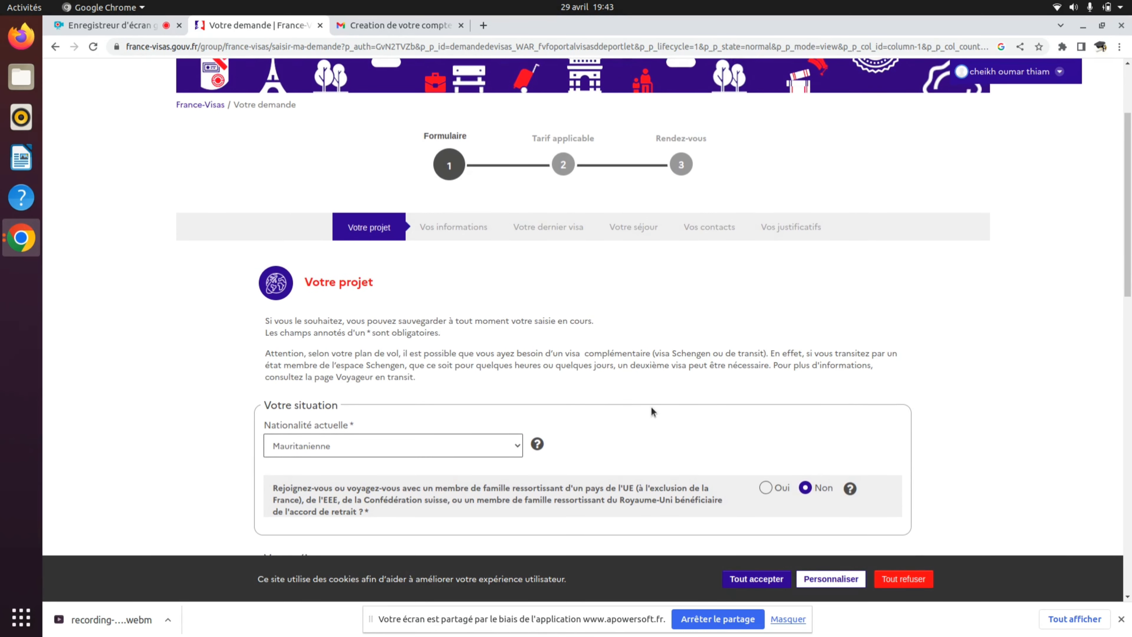
{"action": "scroll", "coordinate": [651, 410], "scroll_direction": "down", "scroll_amount": 2}
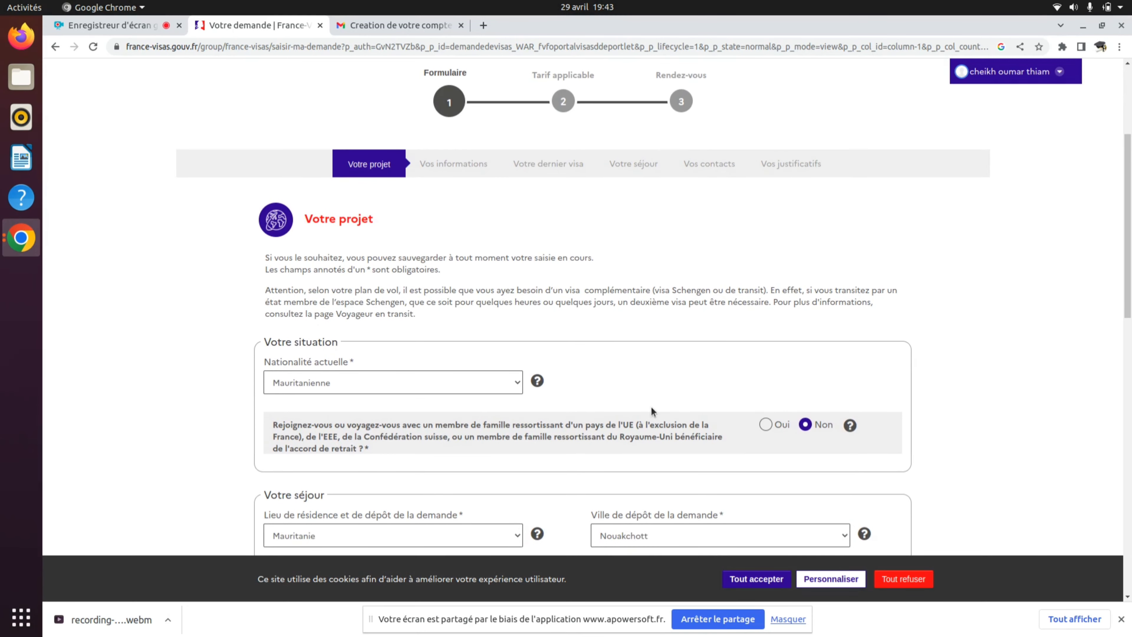
{"action": "scroll", "coordinate": [652, 411], "scroll_direction": "down", "scroll_amount": 2}
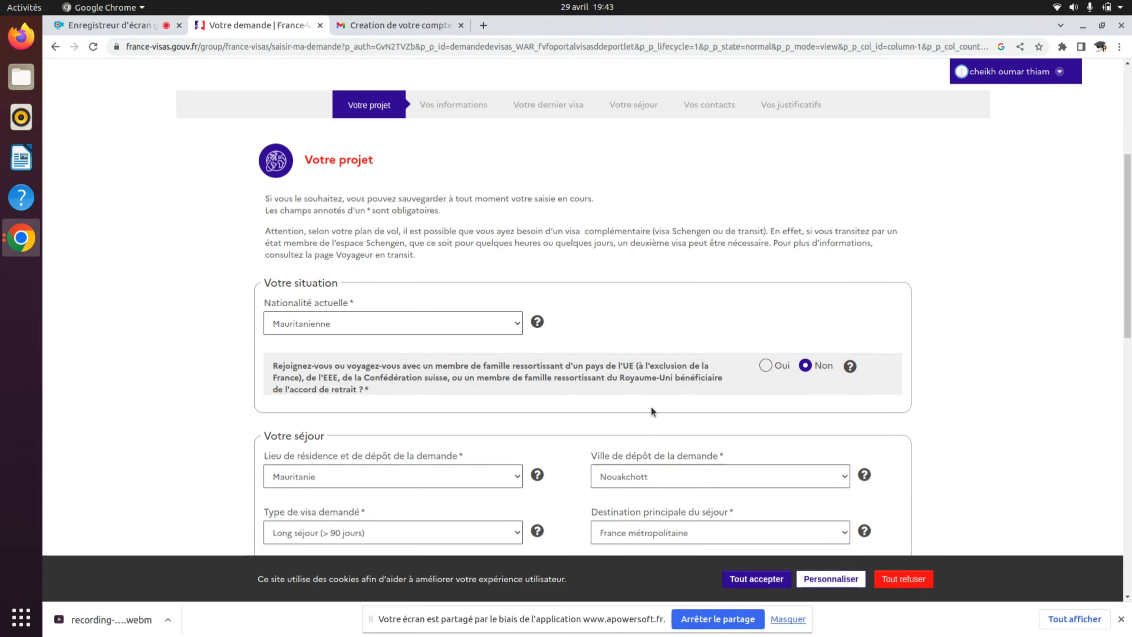
- Set the visa type to Long séjour (> 90 jours) and the destination to France métropolitaine
{"action": "left_click", "coordinate": [519, 532]}
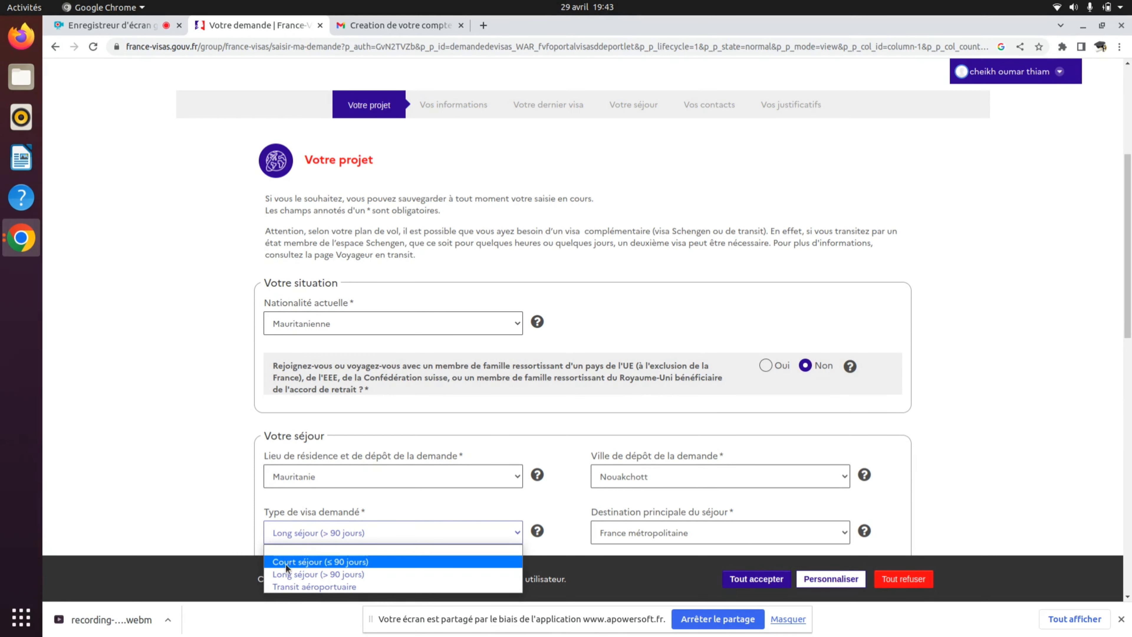
{"action": "left_click", "coordinate": [367, 575]}
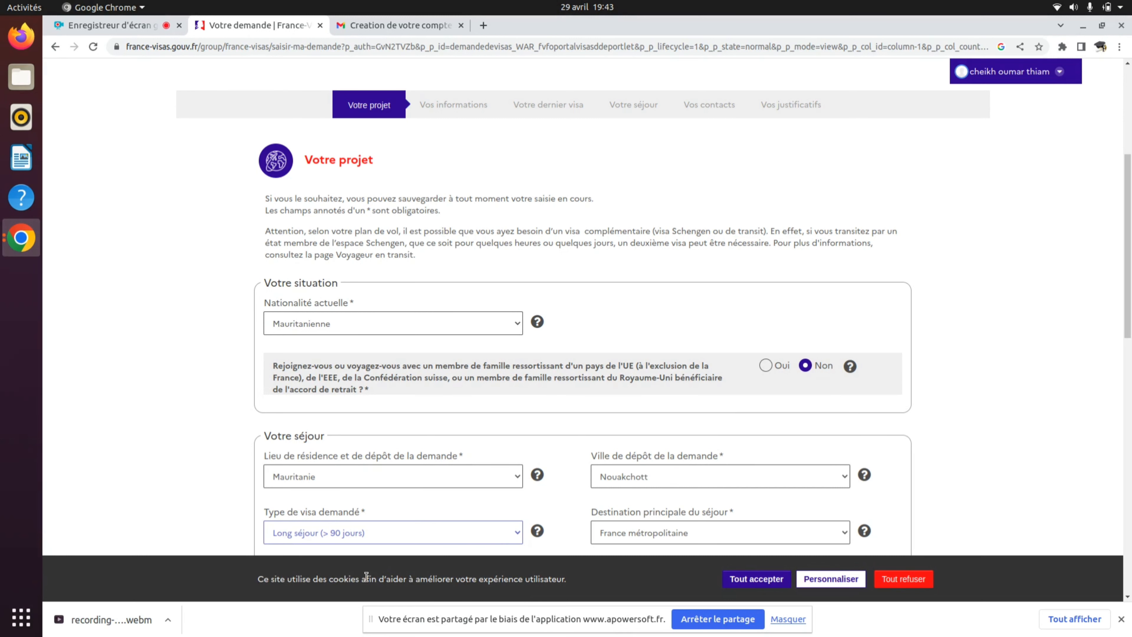
{"action": "left_click", "coordinate": [653, 530]}
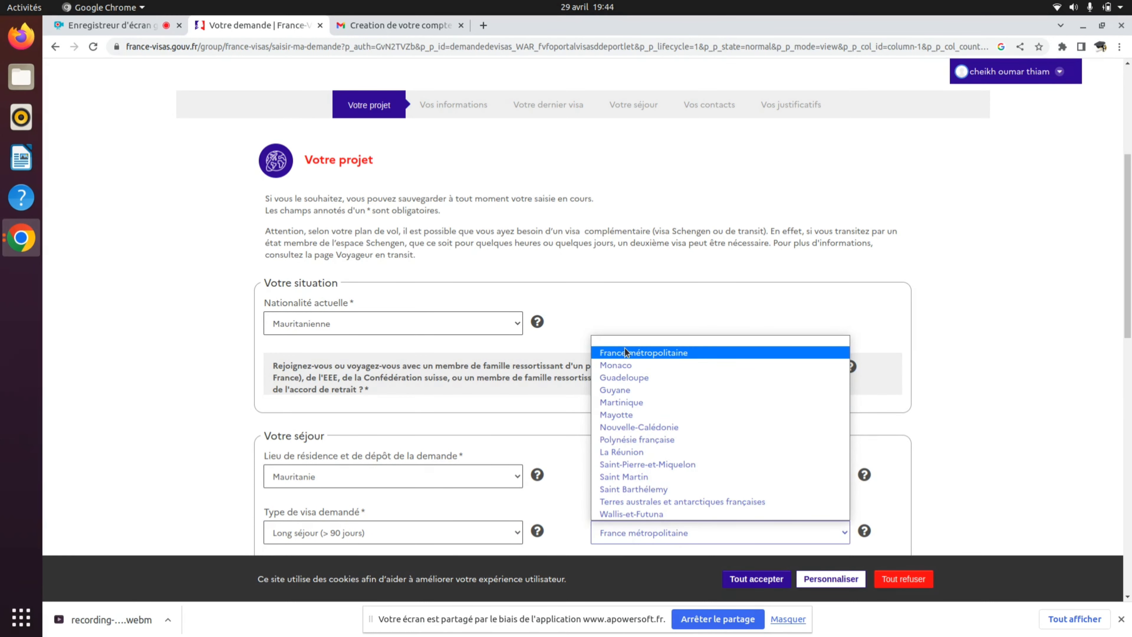
{"action": "left_click", "coordinate": [638, 353]}
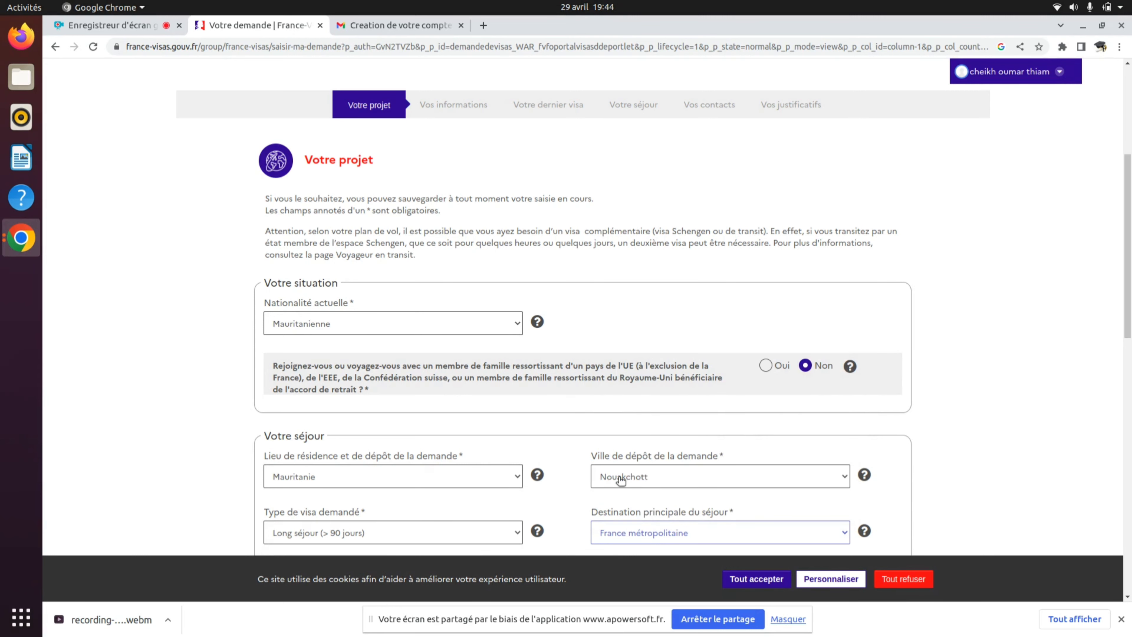
{"action": "scroll", "coordinate": [620, 479], "scroll_direction": "down", "scroll_amount": 1}
{"action": "scroll", "coordinate": [620, 479], "scroll_direction": "up", "scroll_amount": 1}
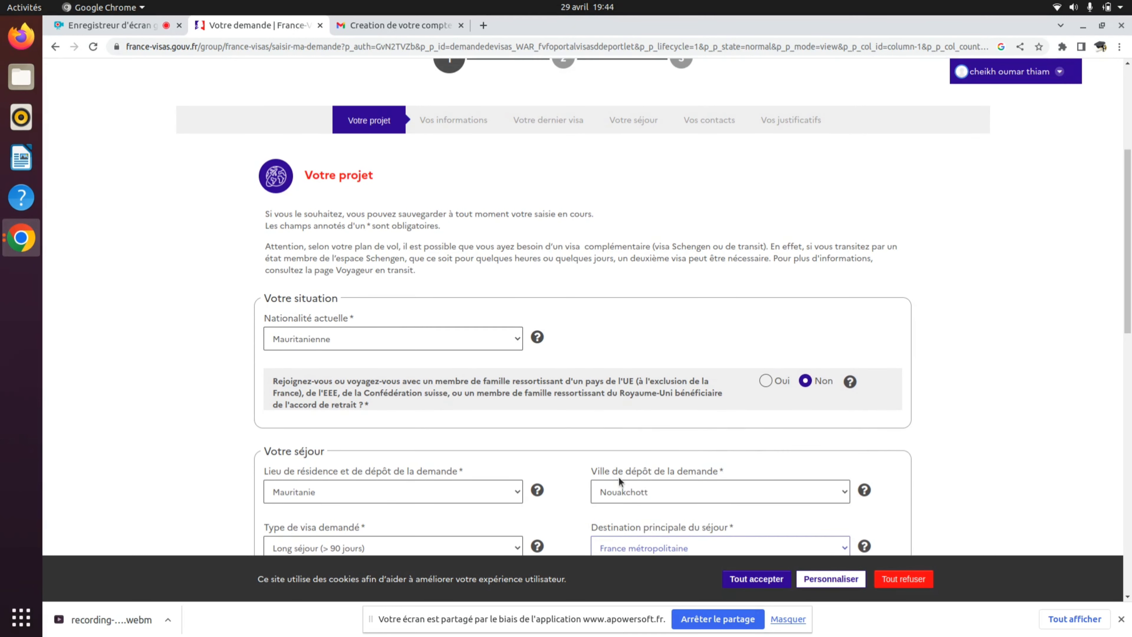
{"action": "scroll", "coordinate": [618, 477], "scroll_direction": "down", "scroll_amount": 2}
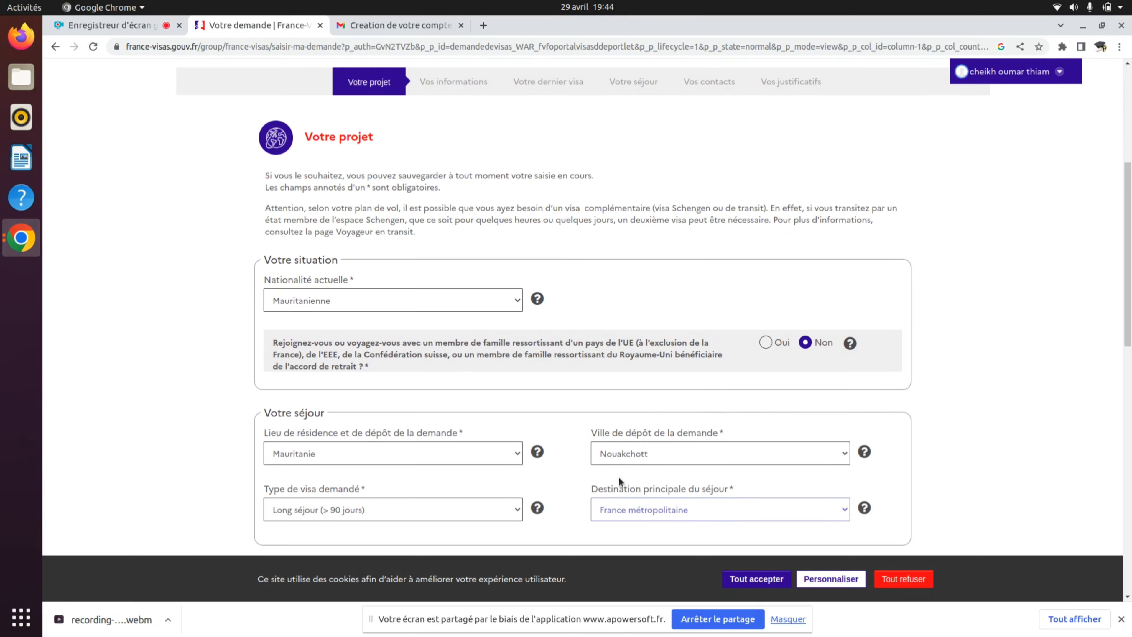
{"action": "scroll", "coordinate": [618, 476], "scroll_direction": "down", "scroll_amount": 4}
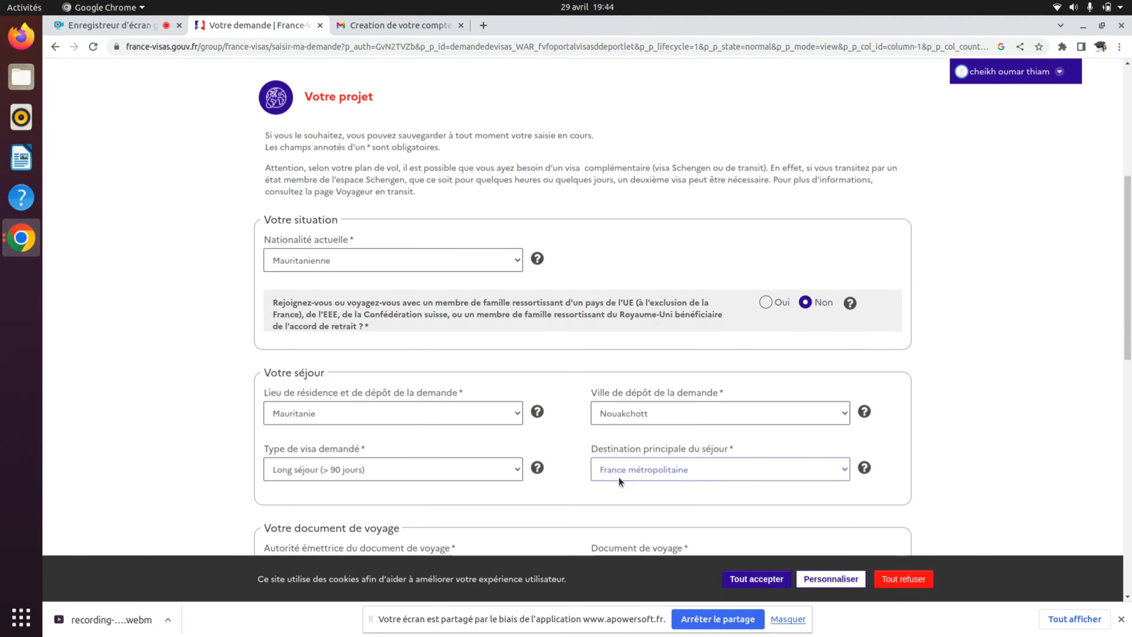
{"action": "scroll", "coordinate": [618, 477], "scroll_direction": "up", "scroll_amount": 1}
{"action": "scroll", "coordinate": [618, 476], "scroll_direction": "down", "scroll_amount": 1}
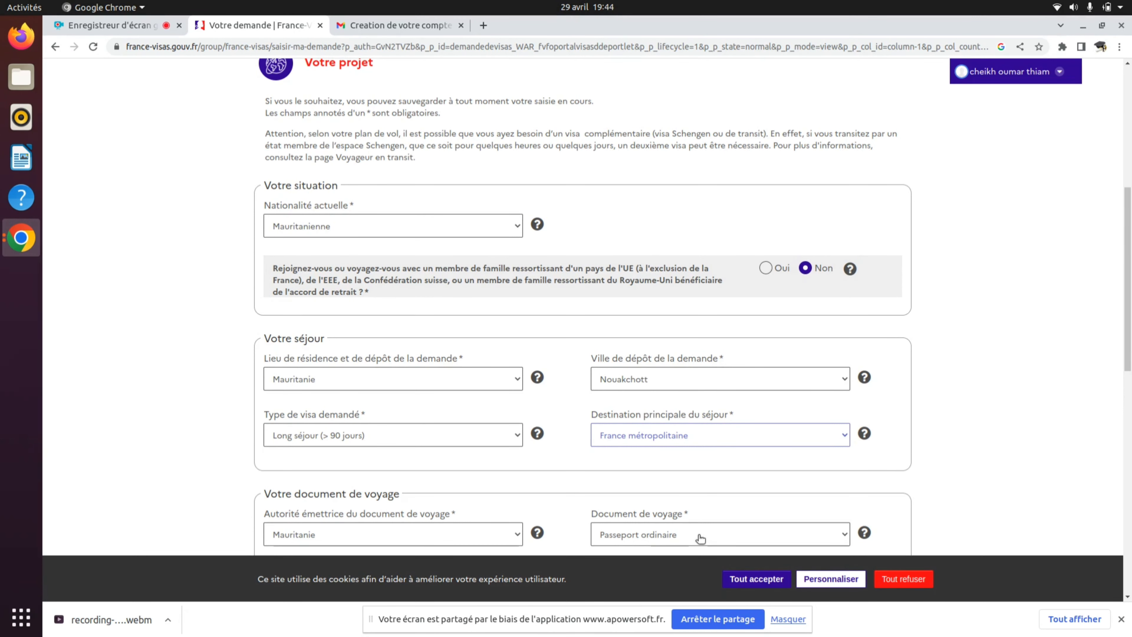
{"action": "scroll", "coordinate": [700, 538], "scroll_direction": "down", "scroll_amount": 1}
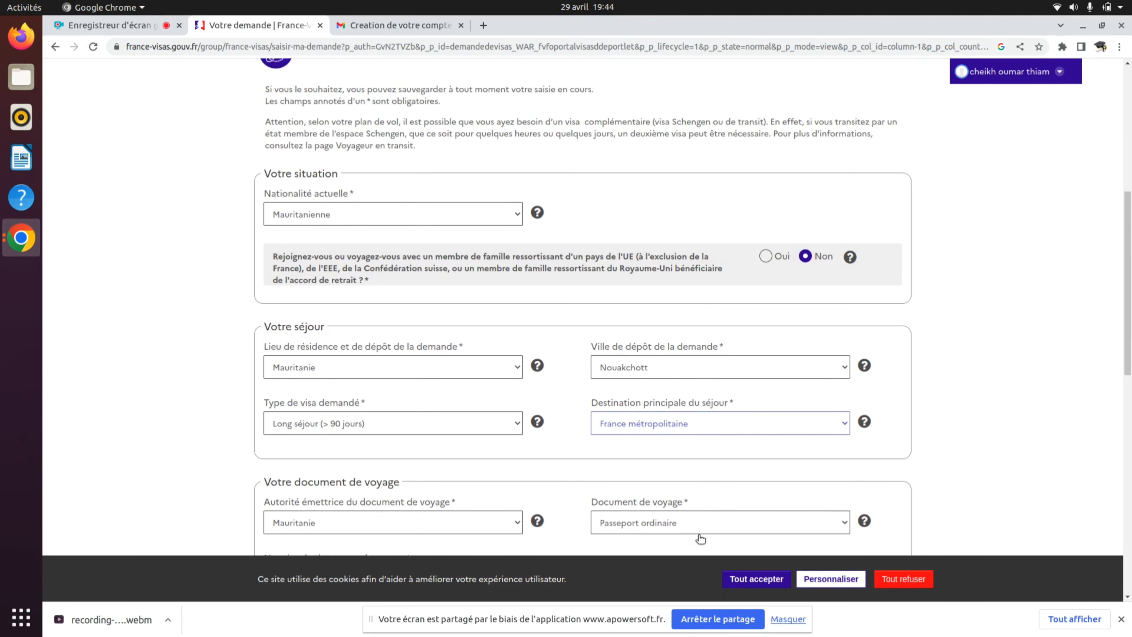
- Choose Études as the stay project so the main purpose becomes Etudiant
{"action": "scroll", "coordinate": [700, 539], "scroll_direction": "up", "scroll_amount": 1}
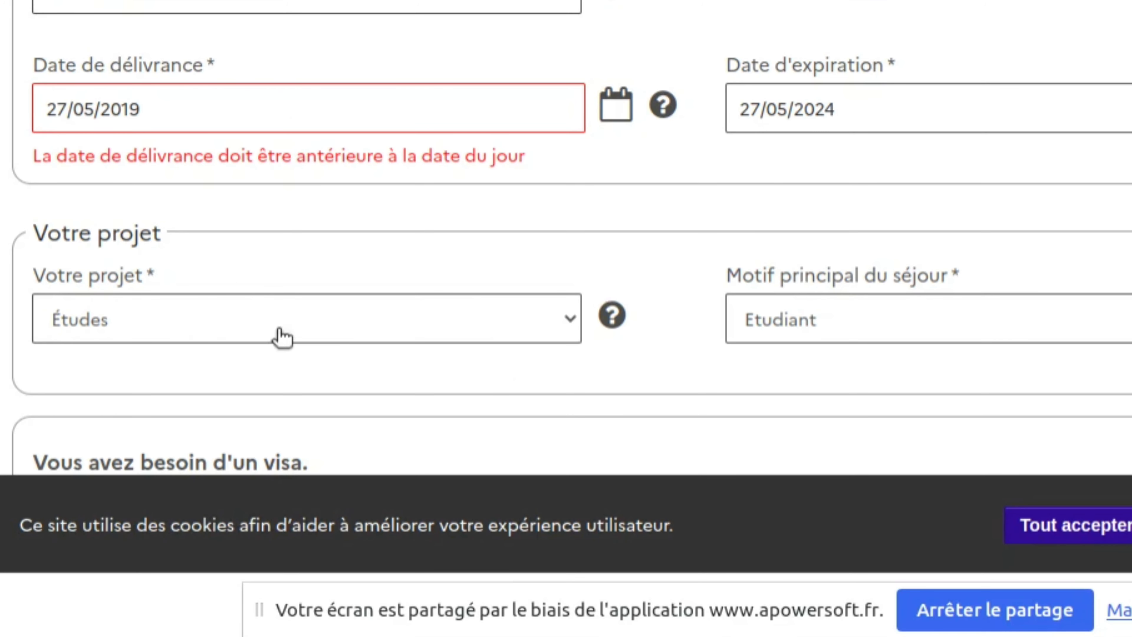
{"action": "left_click", "coordinate": [349, 339]}
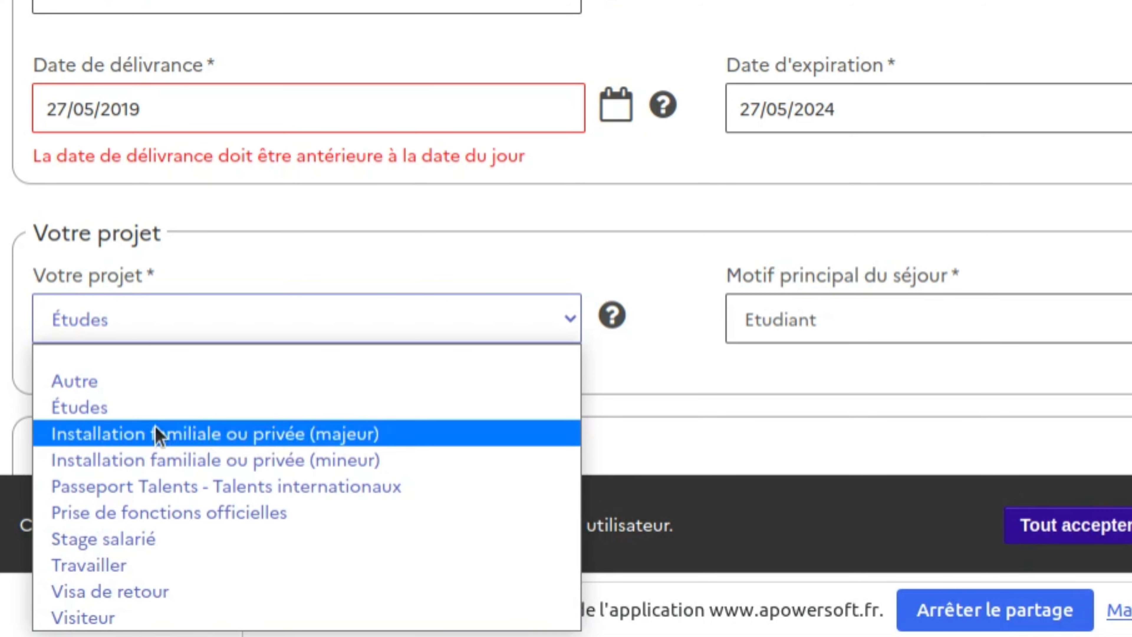
{"action": "left_click", "coordinate": [147, 410]}
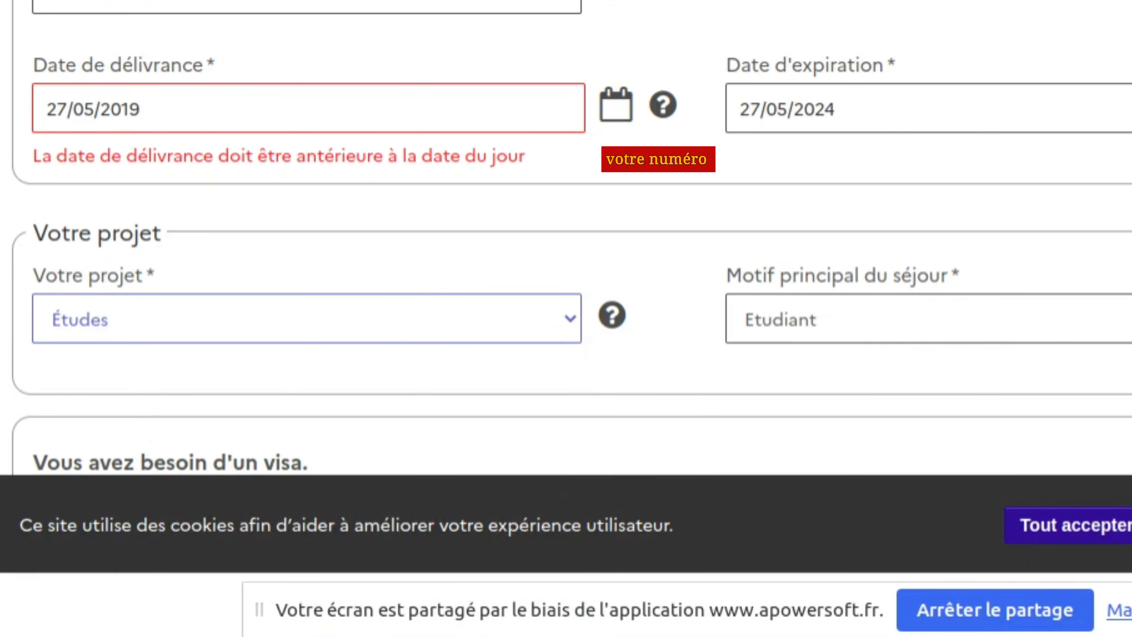
{"action": "scroll", "coordinate": [566, 239], "scroll_direction": "down", "scroll_amount": 10}
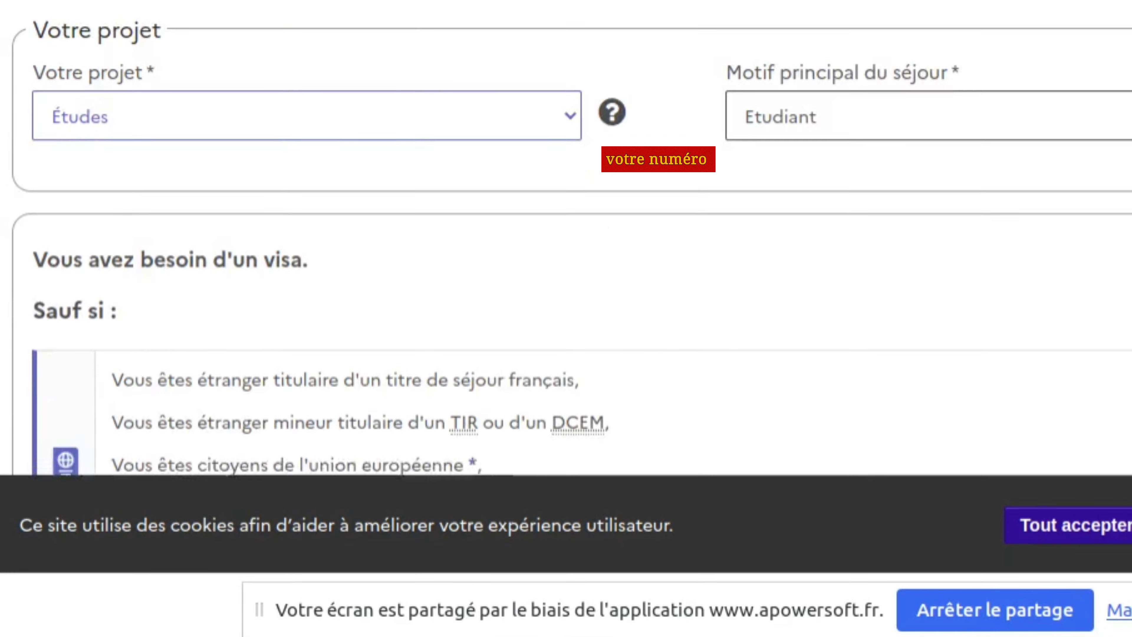
{"action": "scroll", "coordinate": [566, 239], "scroll_direction": "up", "scroll_amount": 1}
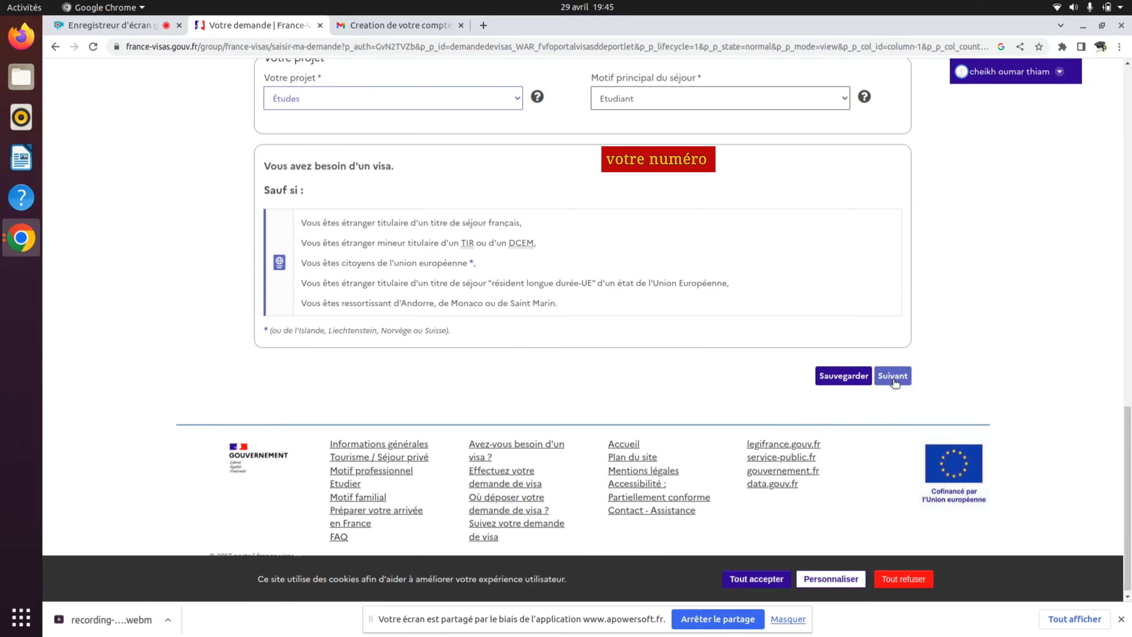
- Continue to the next section, answering Oui to confirm the travel document number
{"action": "left_click", "coordinate": [892, 375]}
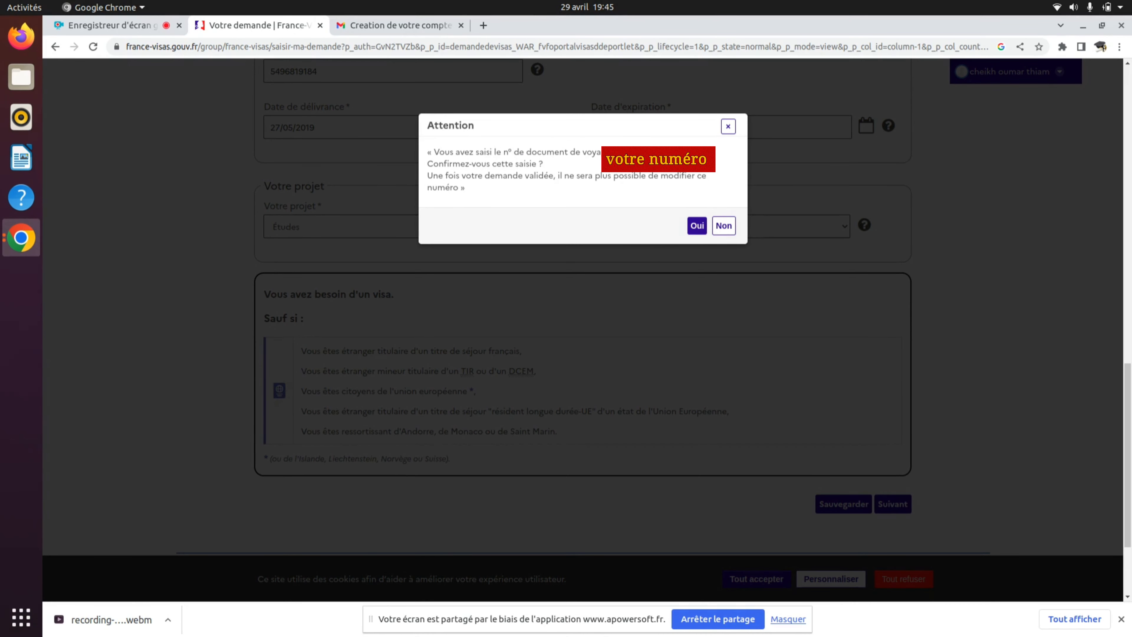
{"action": "left_click", "coordinate": [695, 226]}
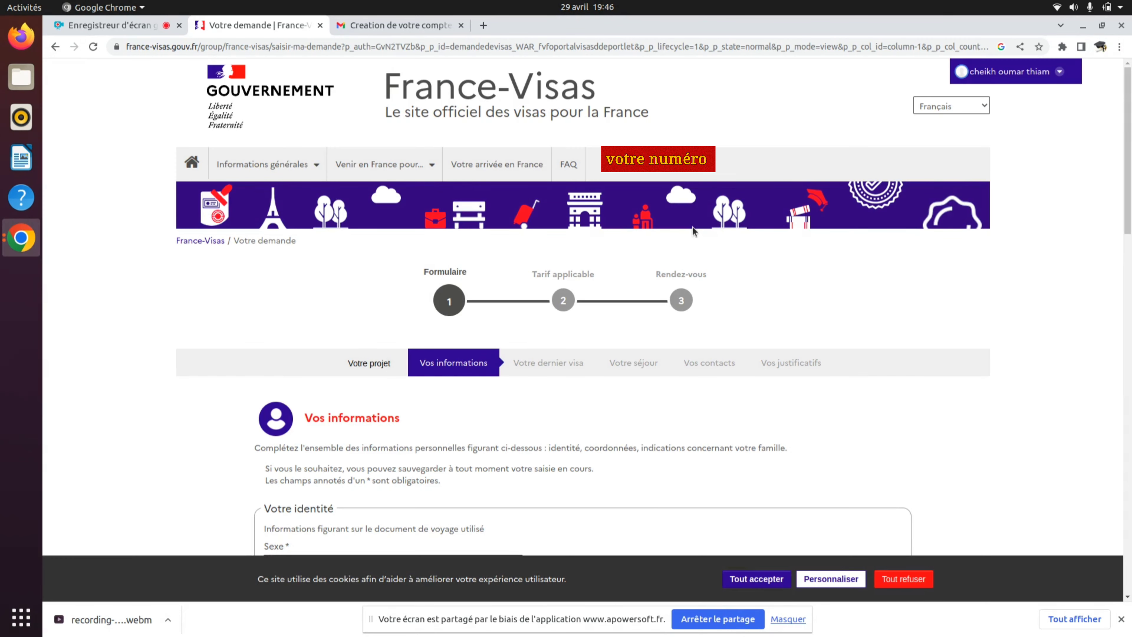
- Set the applicant's sex to Masculin and civil status to Célibataire
{"action": "scroll", "coordinate": [692, 226], "scroll_direction": "down", "scroll_amount": 5}
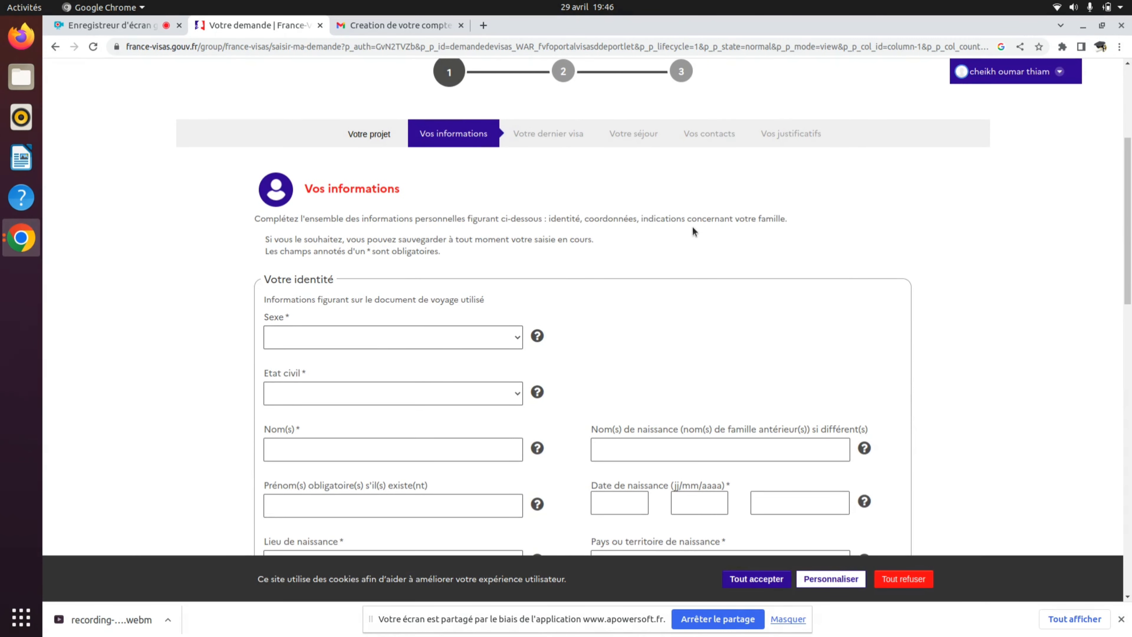
{"action": "left_click", "coordinate": [373, 343]}
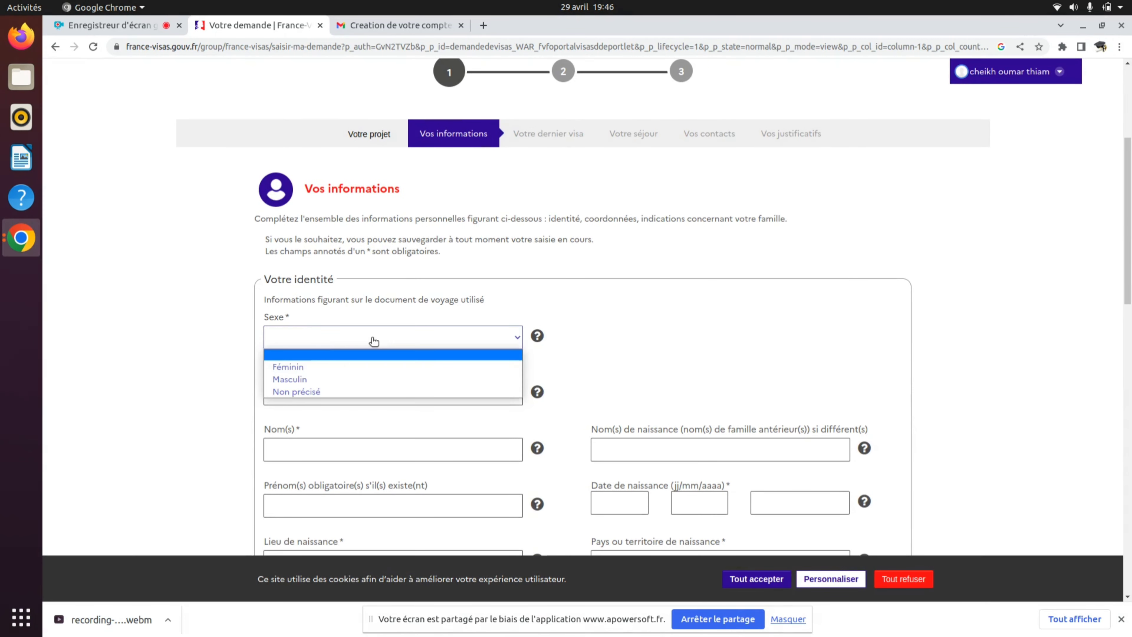
{"action": "left_click", "coordinate": [316, 377]}
{"action": "scroll", "coordinate": [315, 377], "scroll_direction": "down", "scroll_amount": 1}
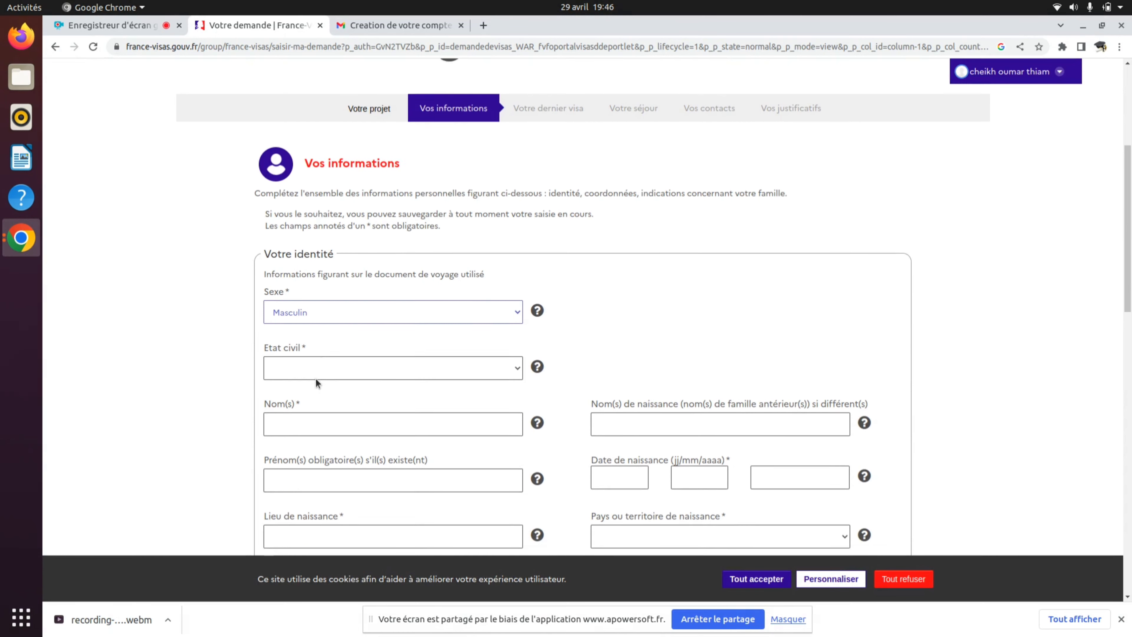
{"action": "left_click", "coordinate": [308, 365]}
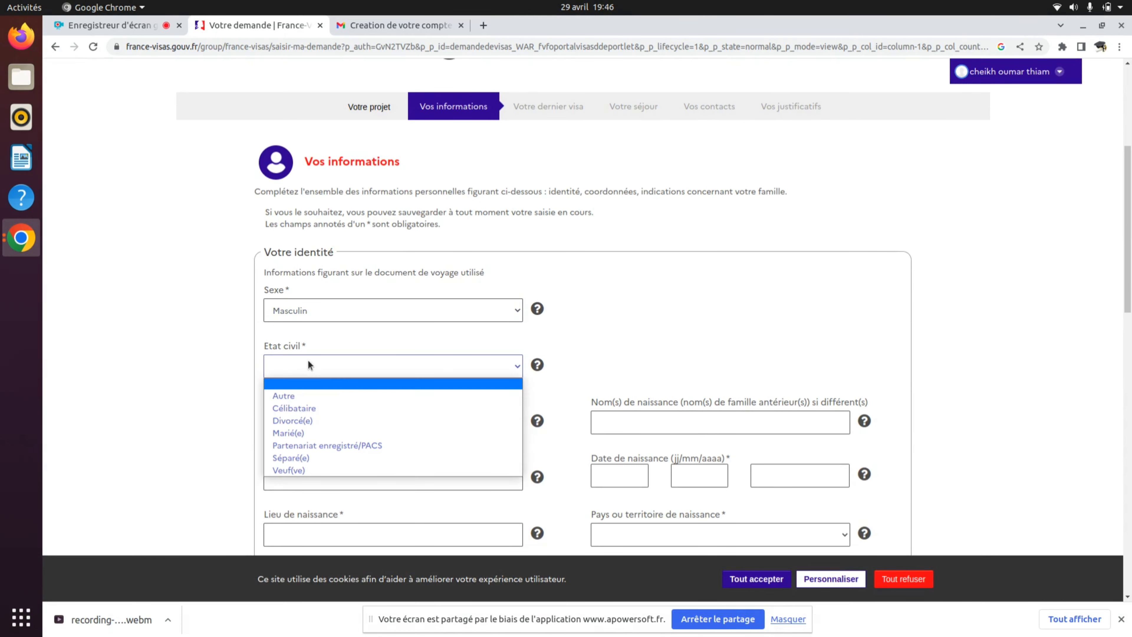
{"action": "left_click", "coordinate": [329, 407]}
{"action": "scroll", "coordinate": [329, 407], "scroll_direction": "down", "scroll_amount": 1}
- Enter the applicant's surname, given names and place of birth
{"action": "left_click", "coordinate": [318, 393]}
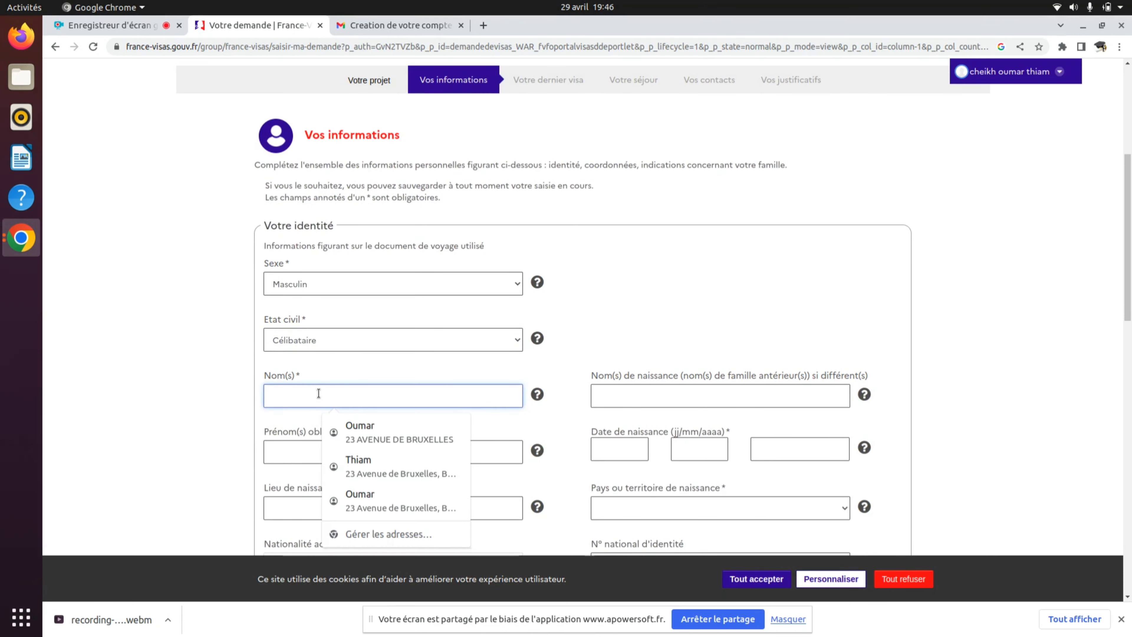
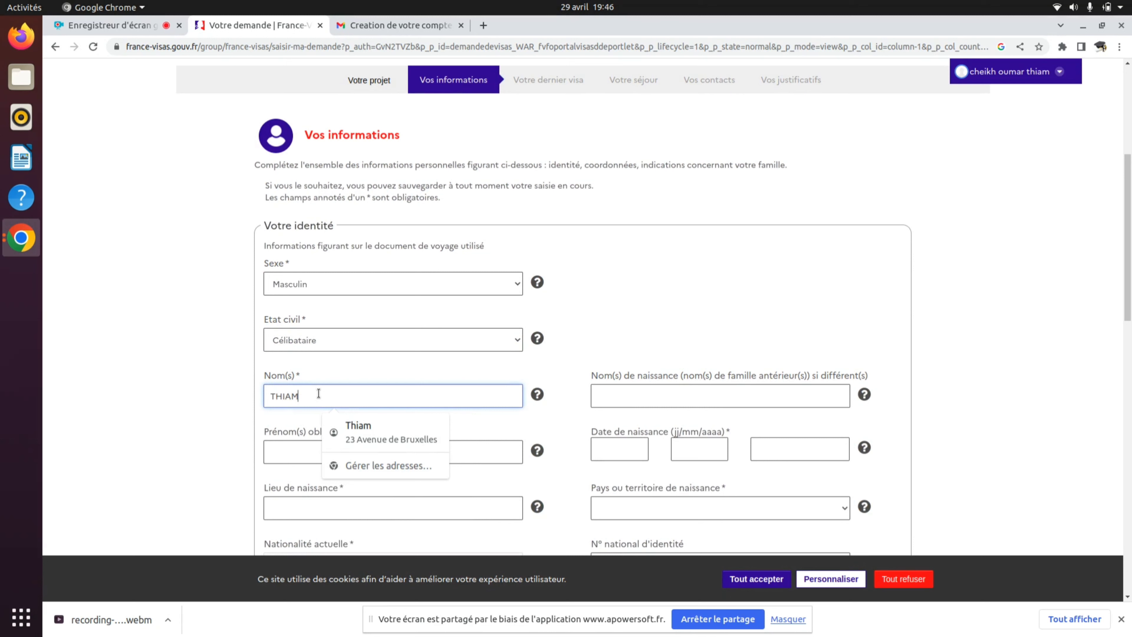
{"action": "left_click", "coordinate": [284, 450]}
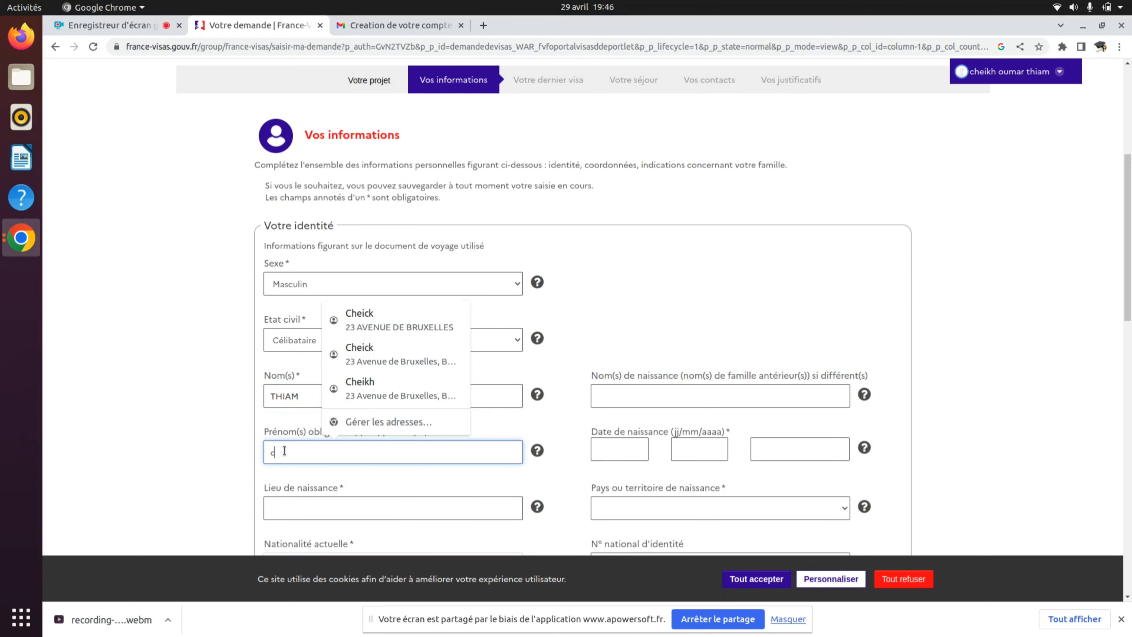
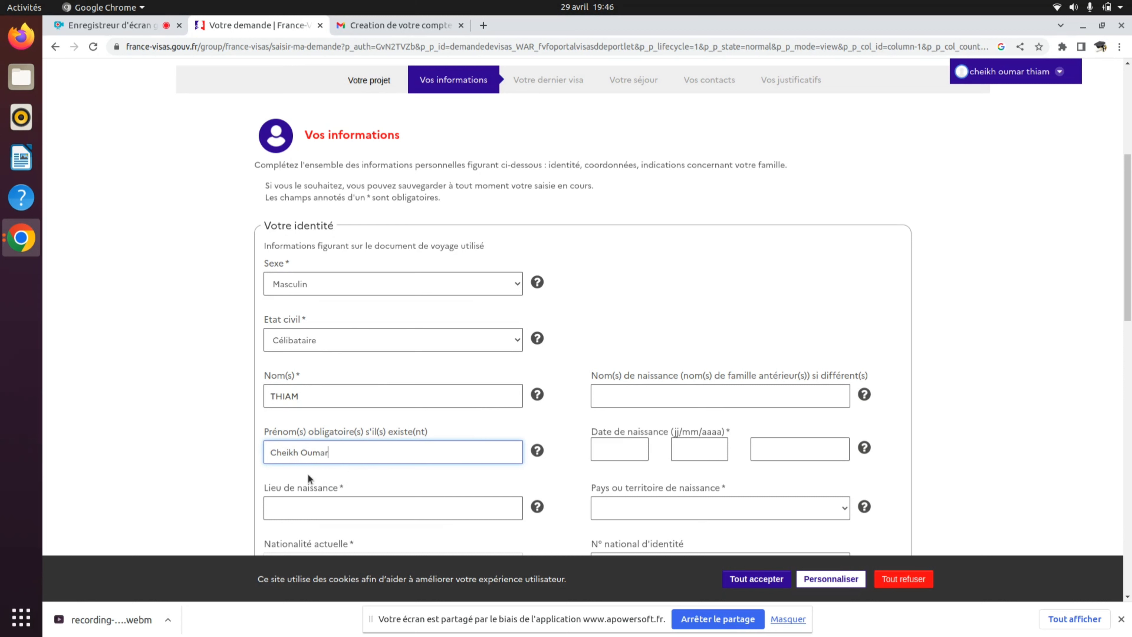
{"action": "left_click", "coordinate": [346, 509]}
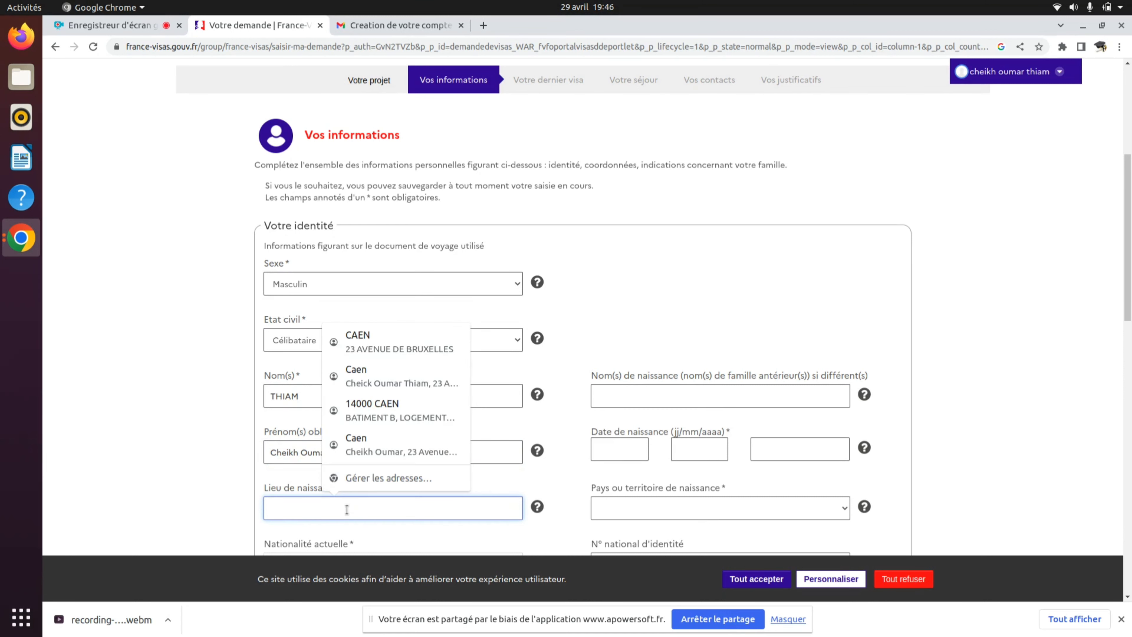
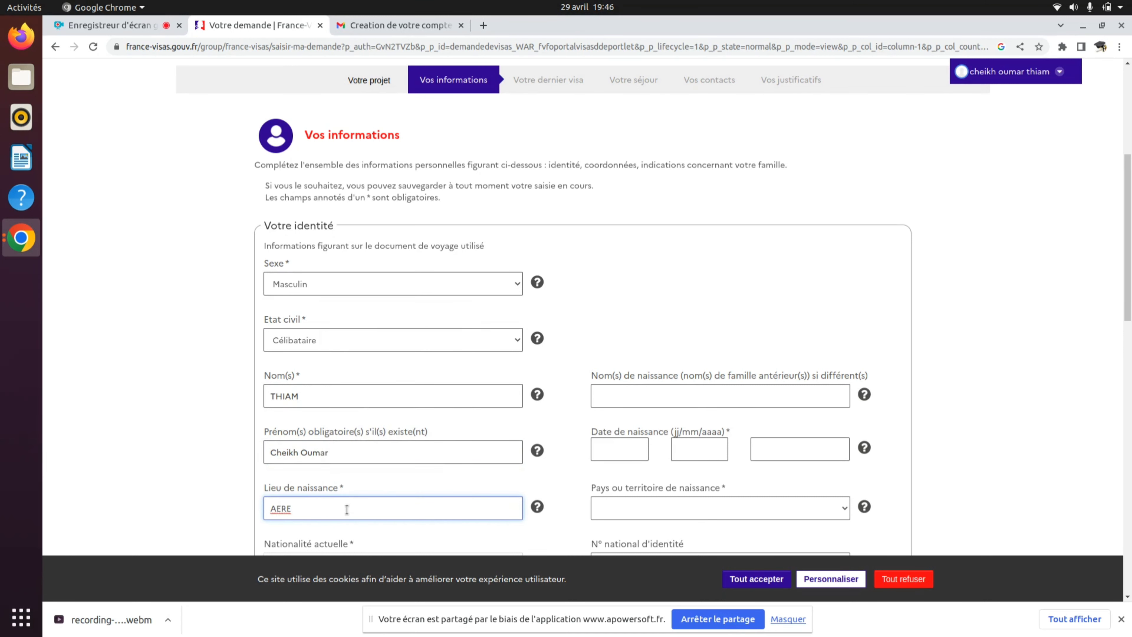
{"action": "scroll", "coordinate": [347, 509], "scroll_direction": "down", "scroll_amount": 2}
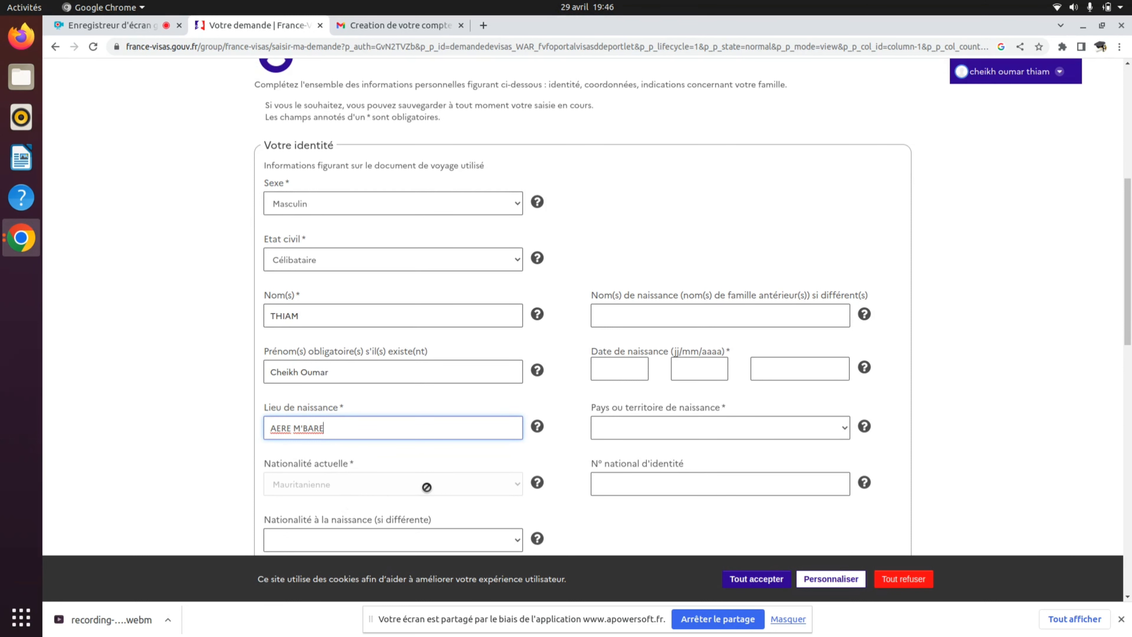
{"action": "scroll", "coordinate": [426, 487], "scroll_direction": "down", "scroll_amount": 1}
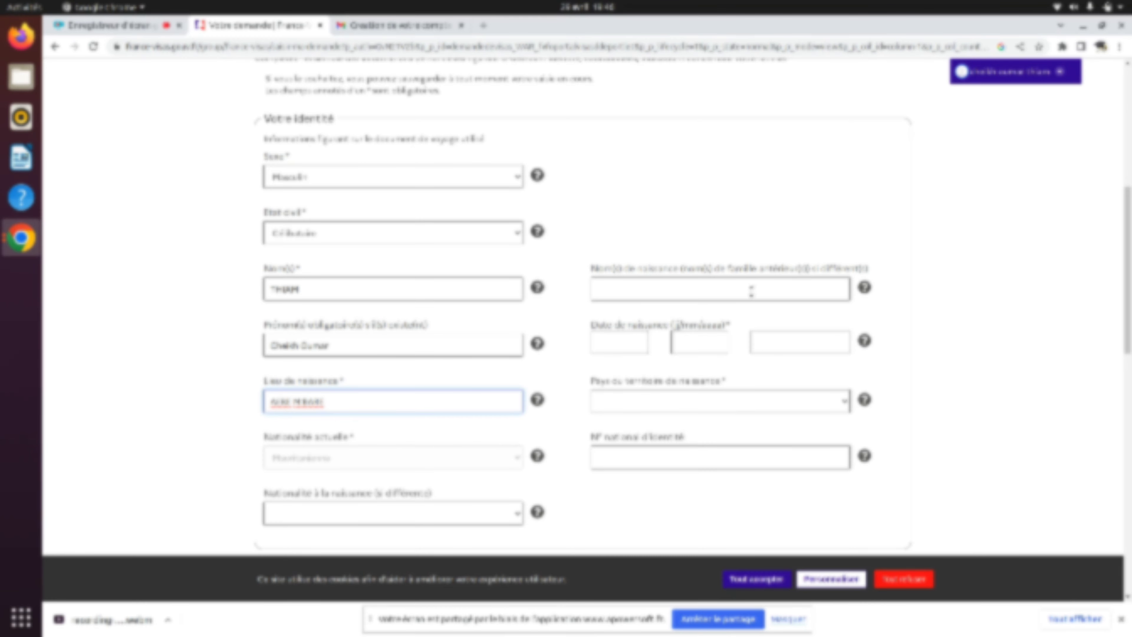
- Enter the applicant's date of birth in the day, month and year boxes
{"action": "left_click", "coordinate": [606, 343]}
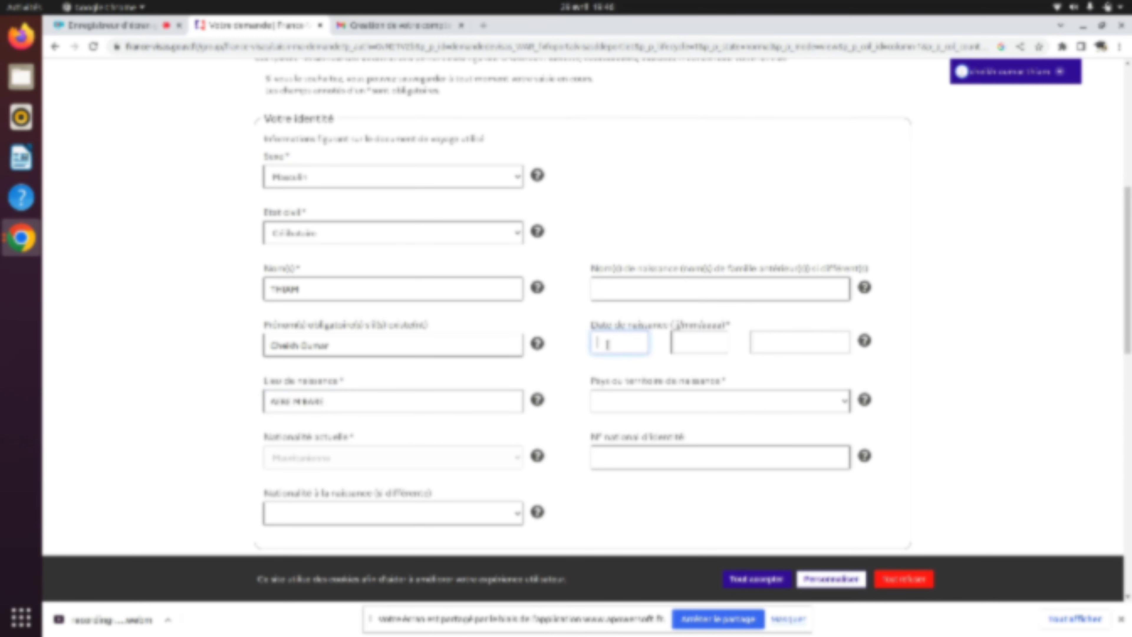
{"action": "key", "text": "Tab"}
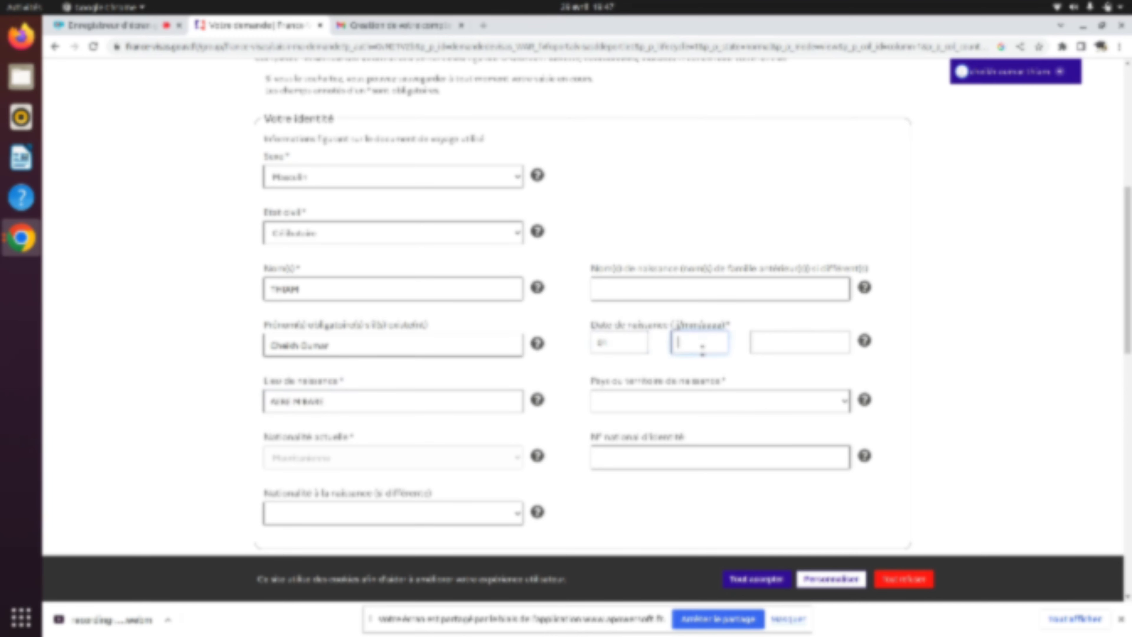
{"action": "left_click", "coordinate": [765, 352]}
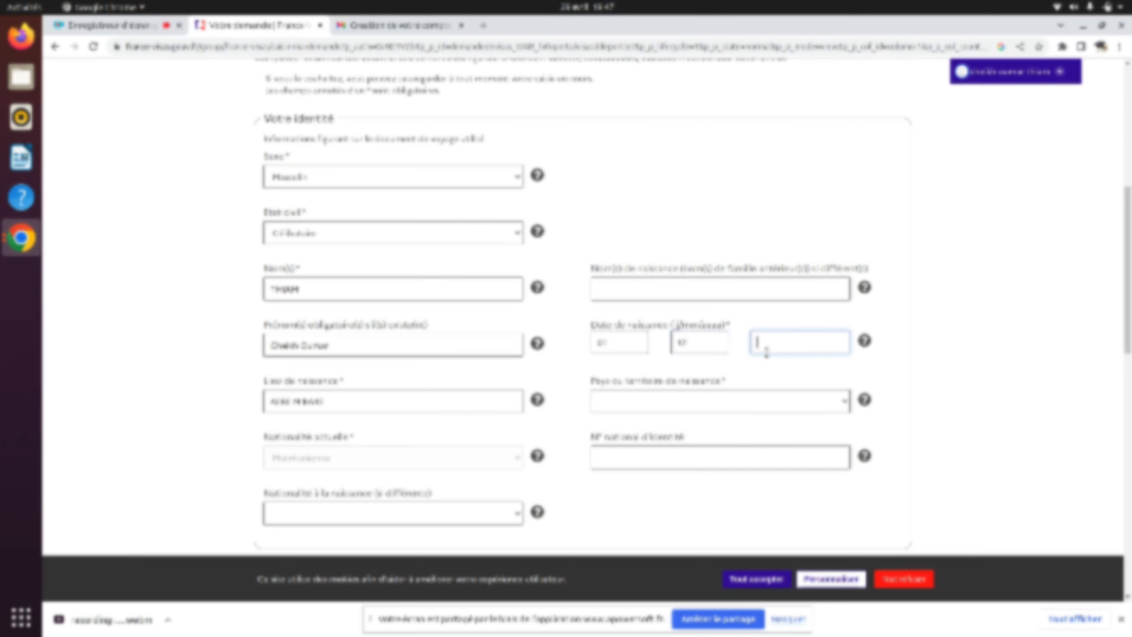
- Set the country of birth to Mauritanie
{"action": "left_click", "coordinate": [650, 402]}
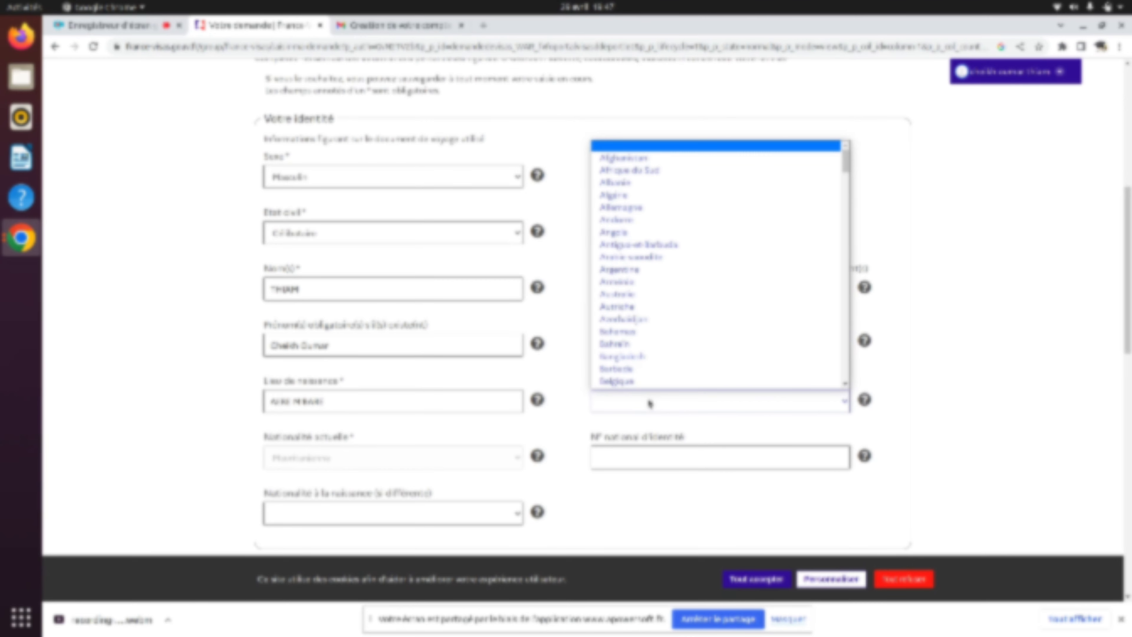
{"action": "key", "text": "m"}
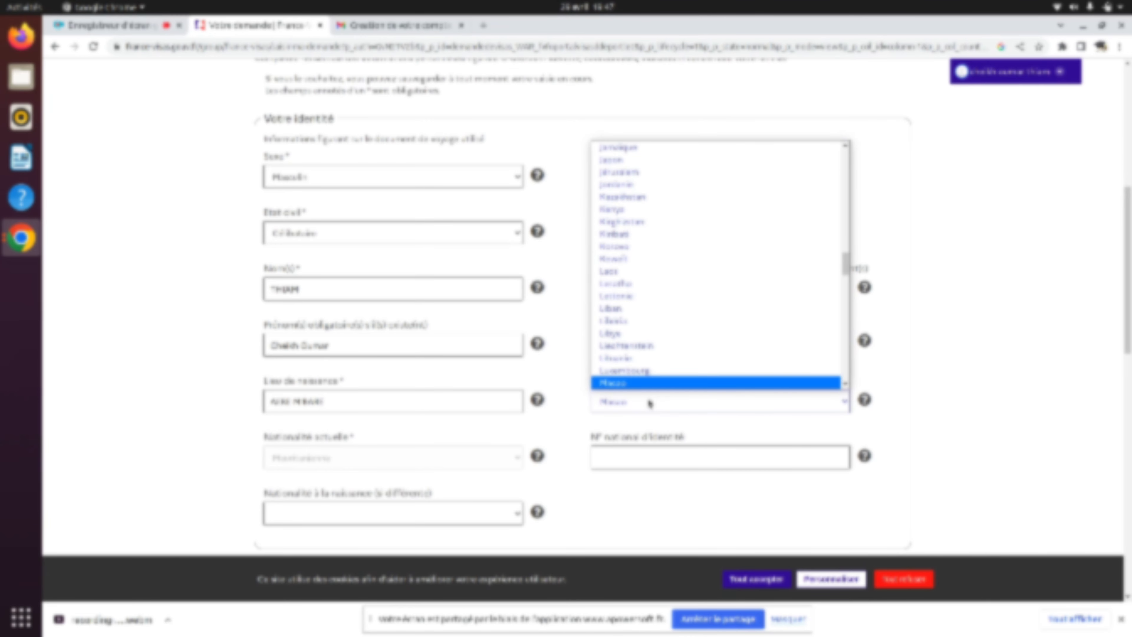
{"action": "key", "text": "Down"}
{"action": "key", "text": "Down"}
{"action": "key", "text": "Down"}
{"action": "key", "text": "Down"}
{"action": "key", "text": "Down"}
{"action": "key", "text": "Down"}
{"action": "key", "text": "Down"}
{"action": "key", "text": "Down"}
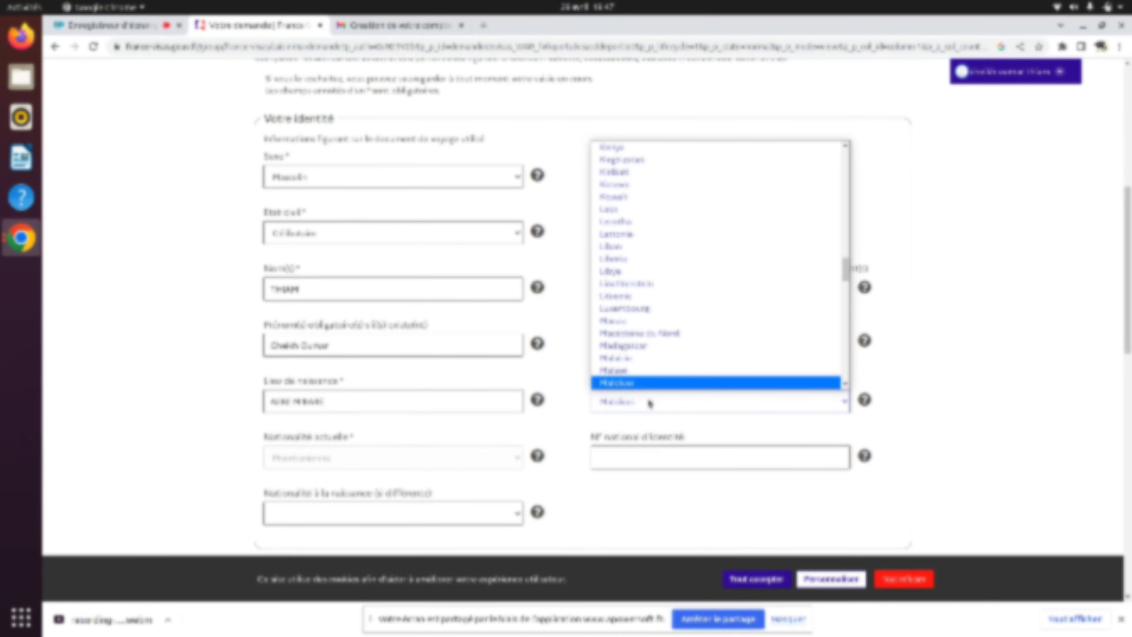
{"action": "key", "text": "Down"}
{"action": "key", "text": "Down"}
{"action": "key", "text": "Down"}
{"action": "key", "text": "Down"}
{"action": "key", "text": "Down"}
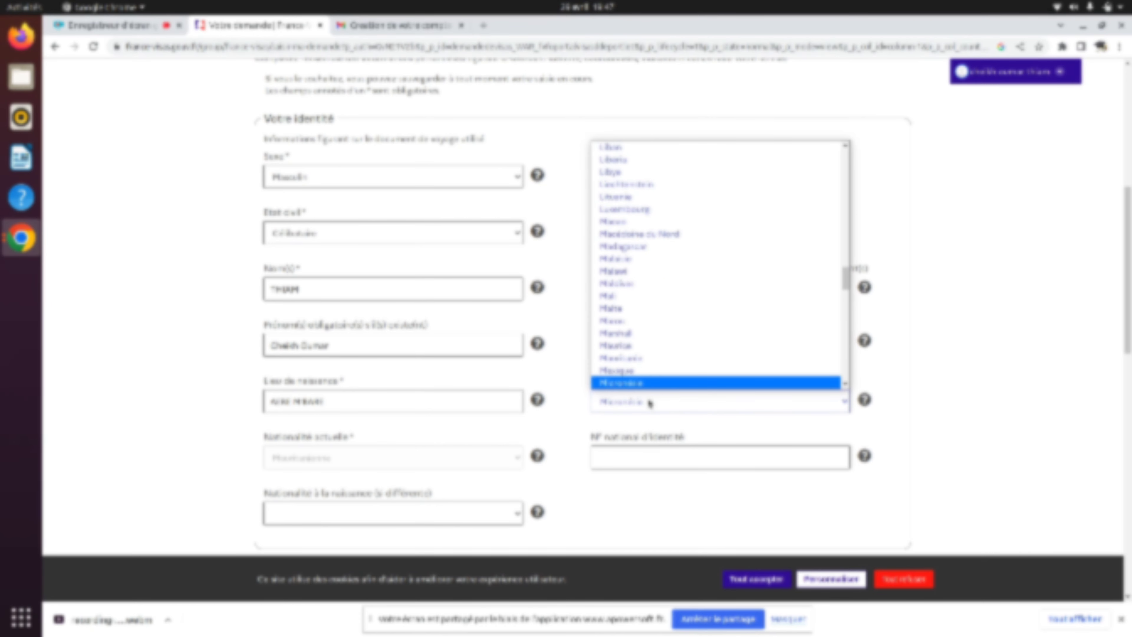
{"action": "key", "text": "Up"}
{"action": "key", "text": "Up"}
{"action": "key", "text": "Return"}
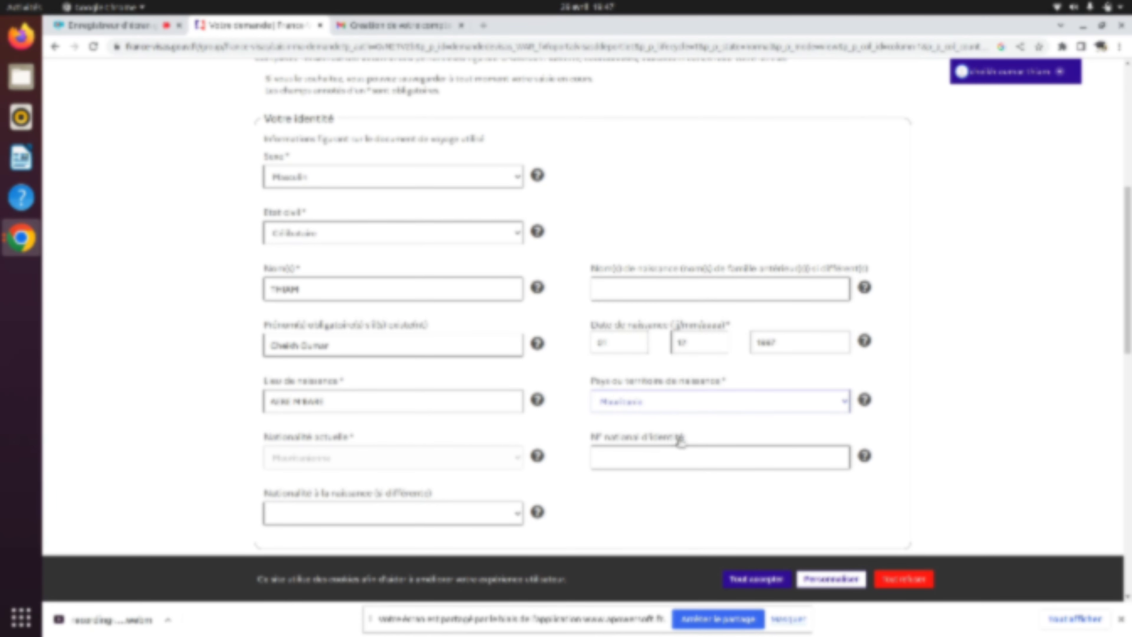
{"action": "scroll", "coordinate": [679, 452], "scroll_direction": "down", "scroll_amount": 8}
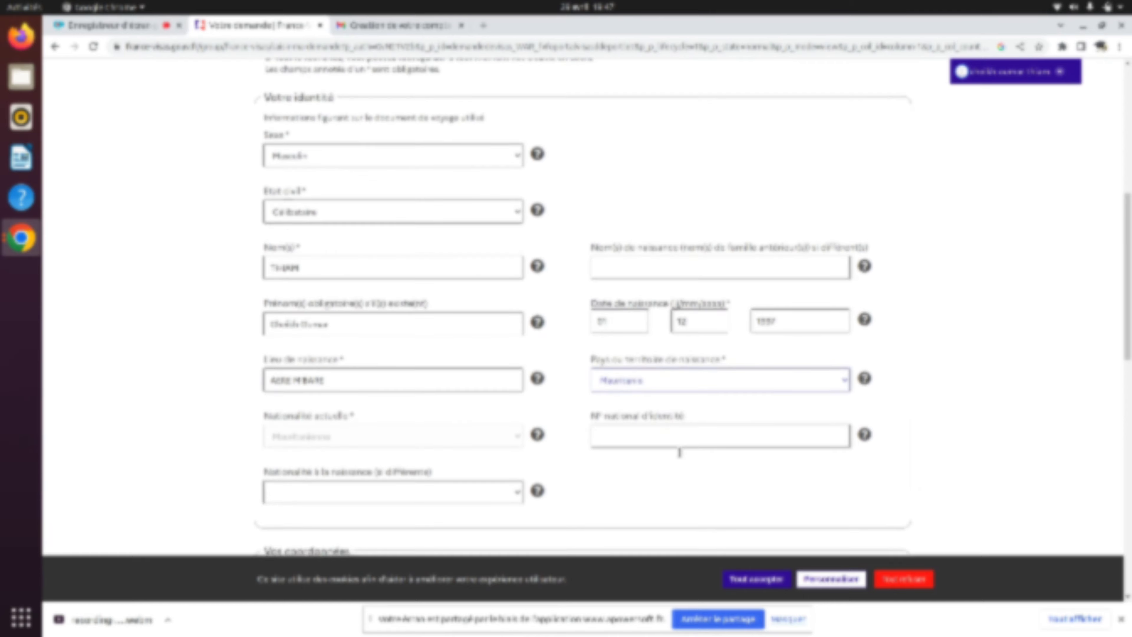
{"action": "scroll", "coordinate": [679, 452], "scroll_direction": "down", "scroll_amount": 1}
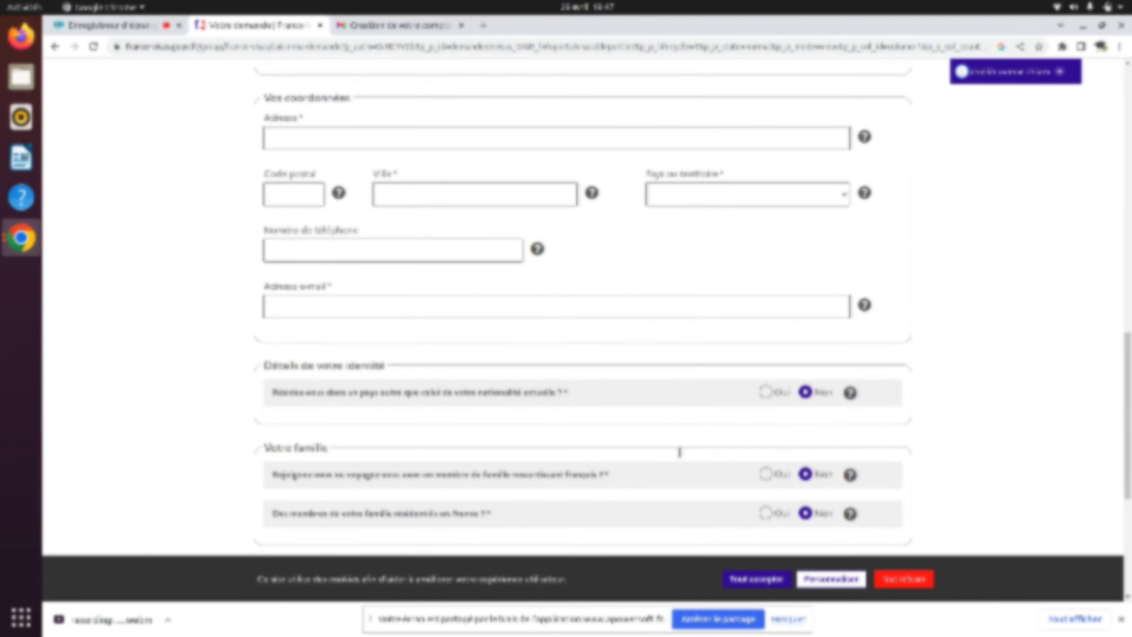
{"action": "scroll", "coordinate": [679, 452], "scroll_direction": "up", "scroll_amount": 1}
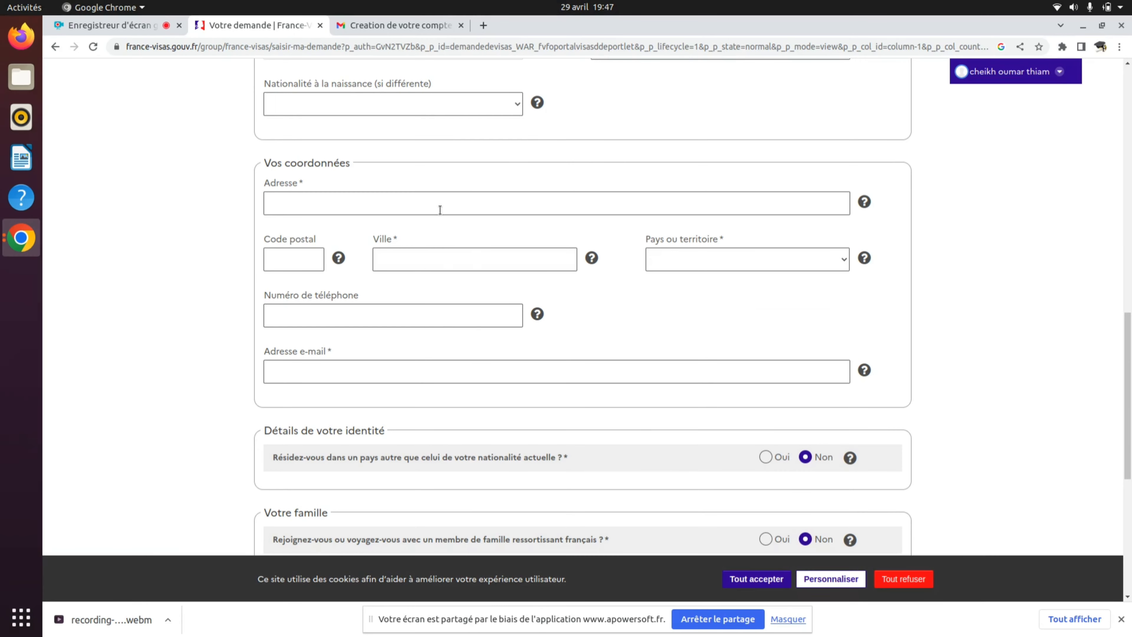
- Paste the applicant's home address and enter NOUAKCHOTT as the city
{"action": "left_click", "coordinate": [440, 207]}
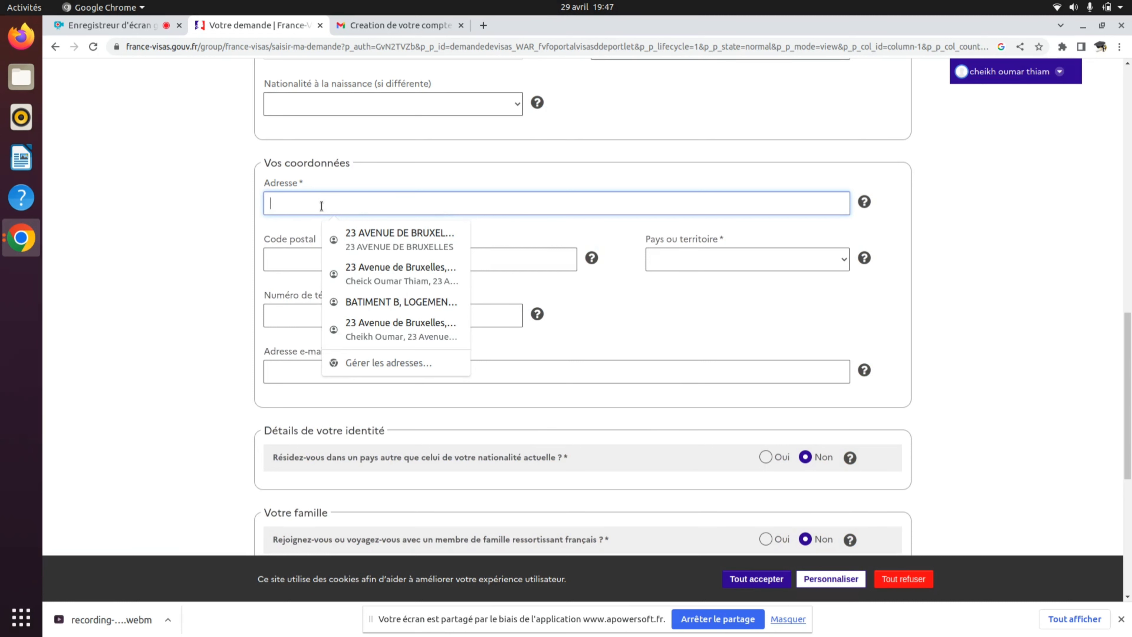
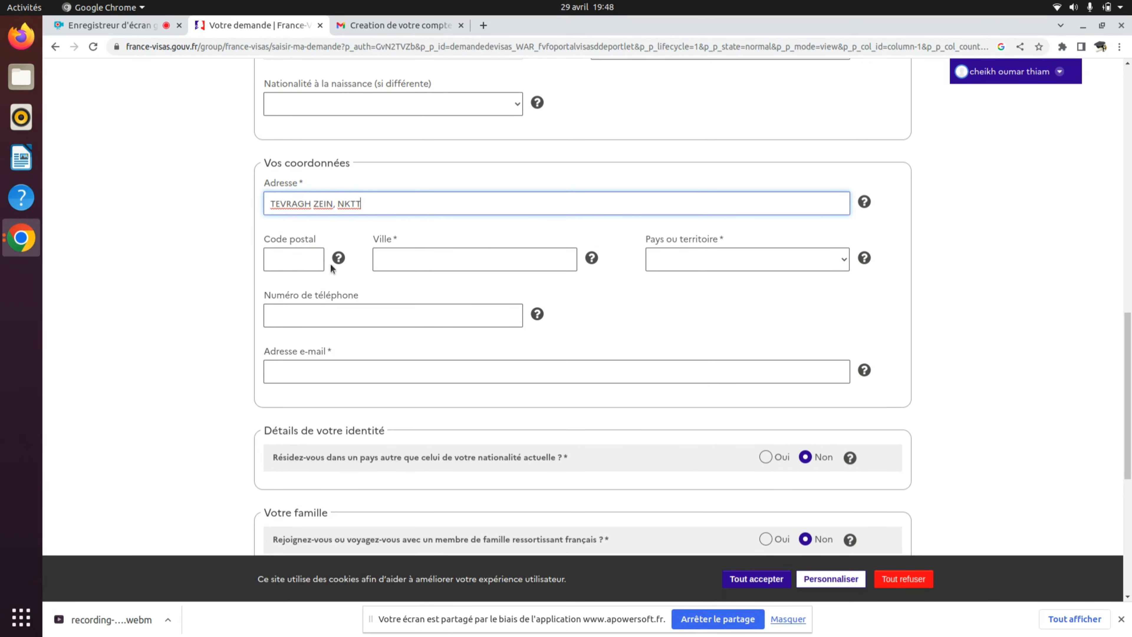
{"action": "left_click", "coordinate": [430, 256]}
{"action": "type", "text": "NOU"}
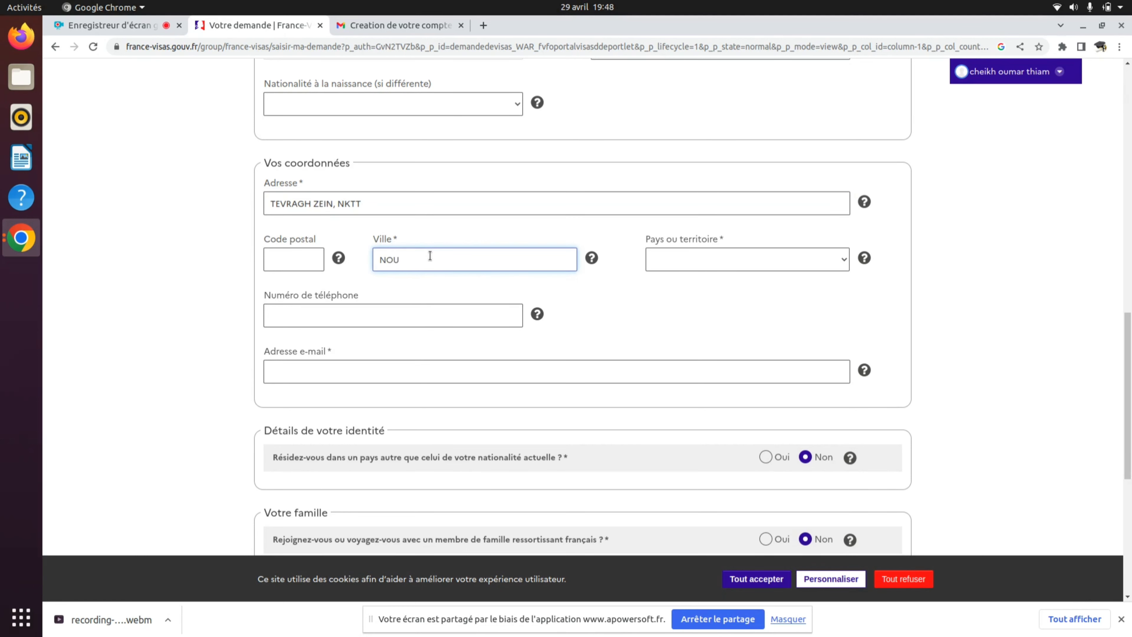
{"action": "type", "text": "AKCHOTT"}
- Choose Mauritanie as the country of residence
{"action": "left_click", "coordinate": [798, 258]}
{"action": "key", "text": "m"}
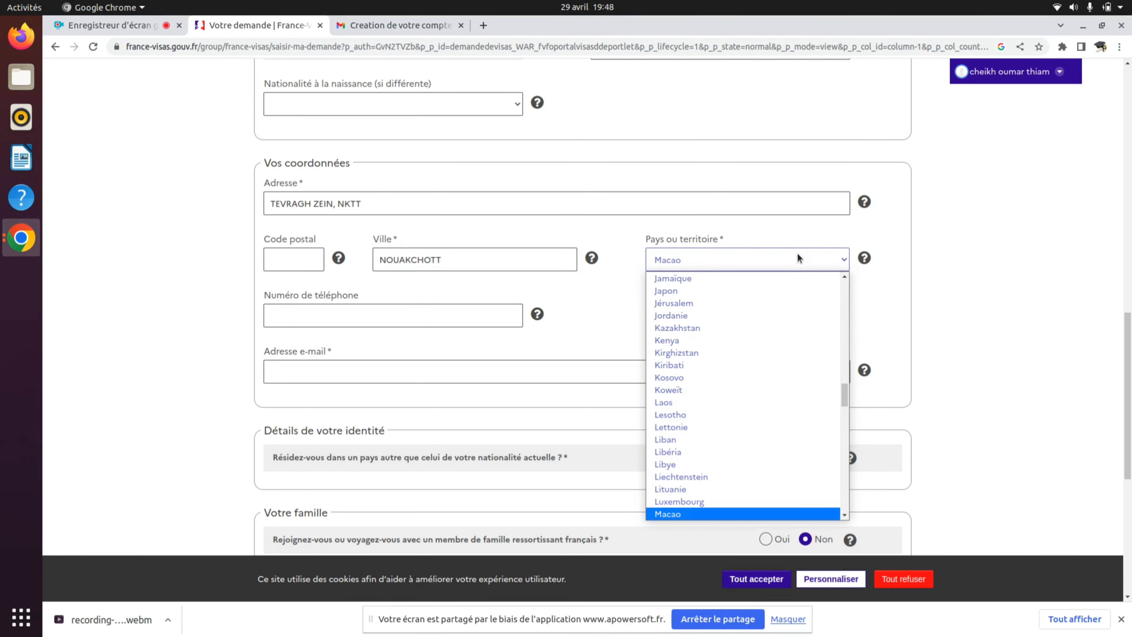
{"action": "key", "text": "a"}
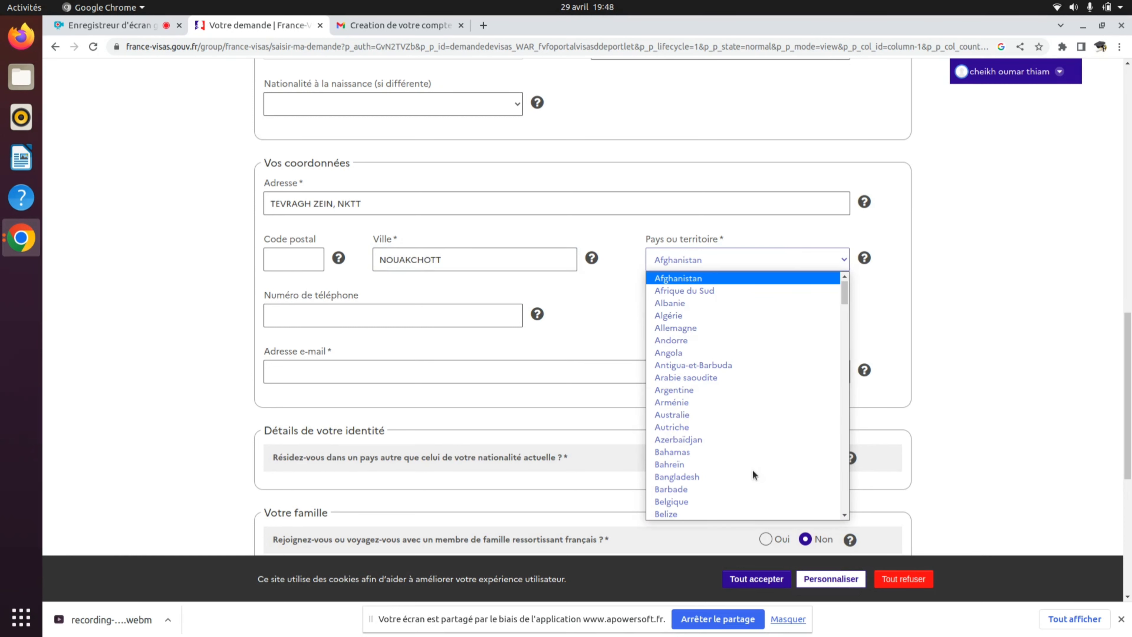
{"action": "key", "text": "m"}
{"action": "key", "text": "Down"}
{"action": "key", "text": "Down"}
{"action": "key", "text": "Down"}
{"action": "key", "text": "Down"}
{"action": "key", "text": "Down"}
{"action": "key", "text": "Down"}
{"action": "key", "text": "Down"}
{"action": "key", "text": "Down"}
{"action": "key", "text": "Down"}
{"action": "key", "text": "Down"}
{"action": "key", "text": "Down"}
{"action": "key", "text": "Down"}
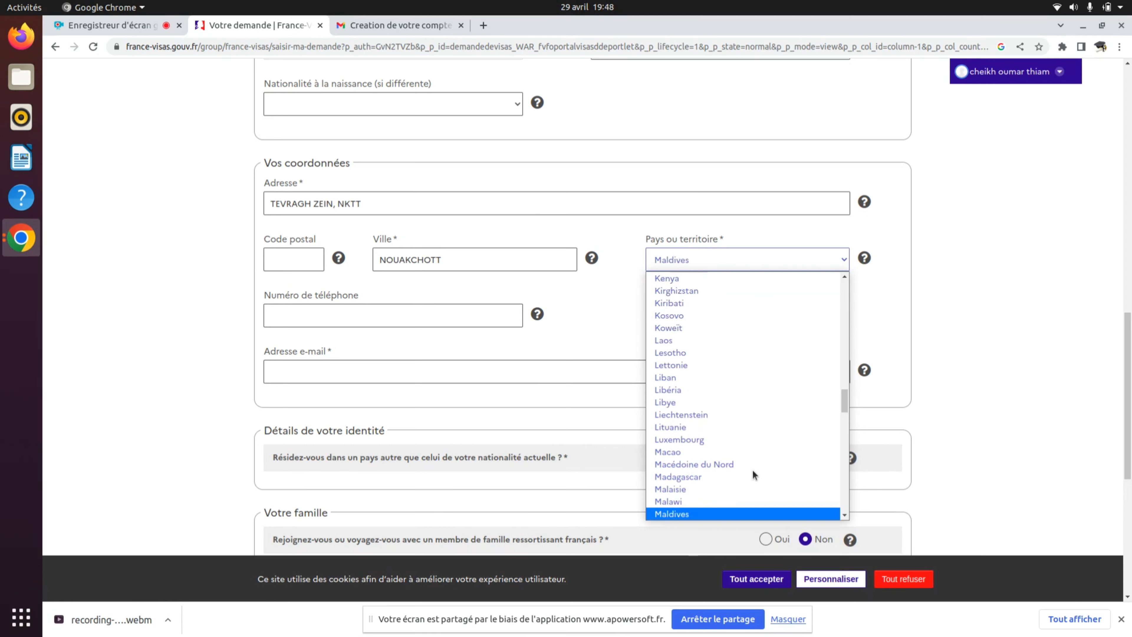
{"action": "key", "text": "Up"}
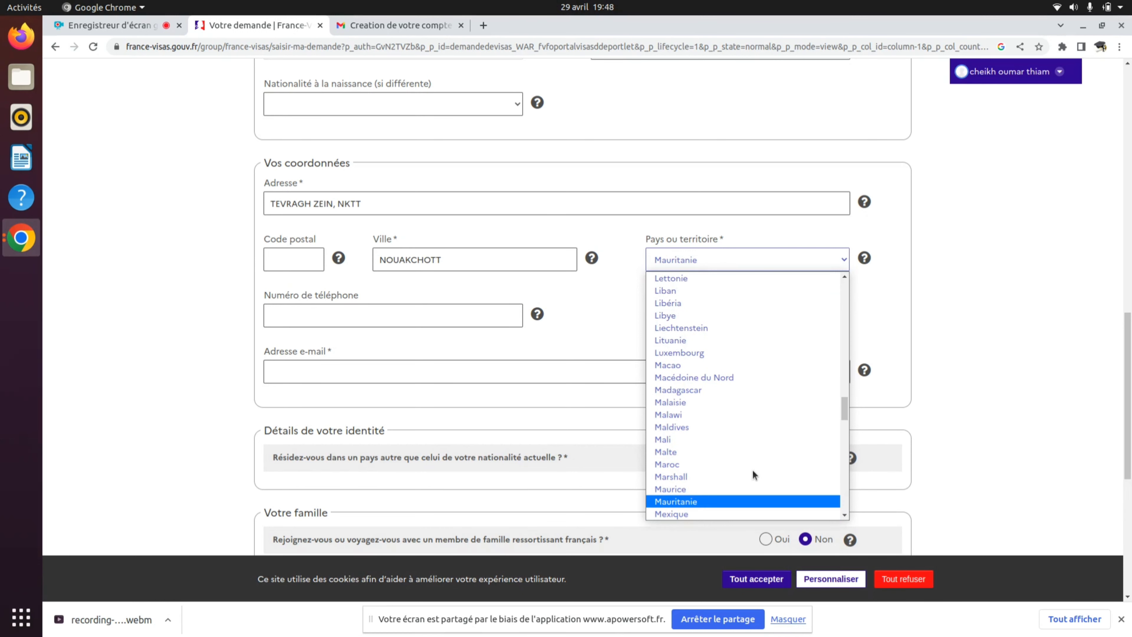
{"action": "key", "text": "Return"}
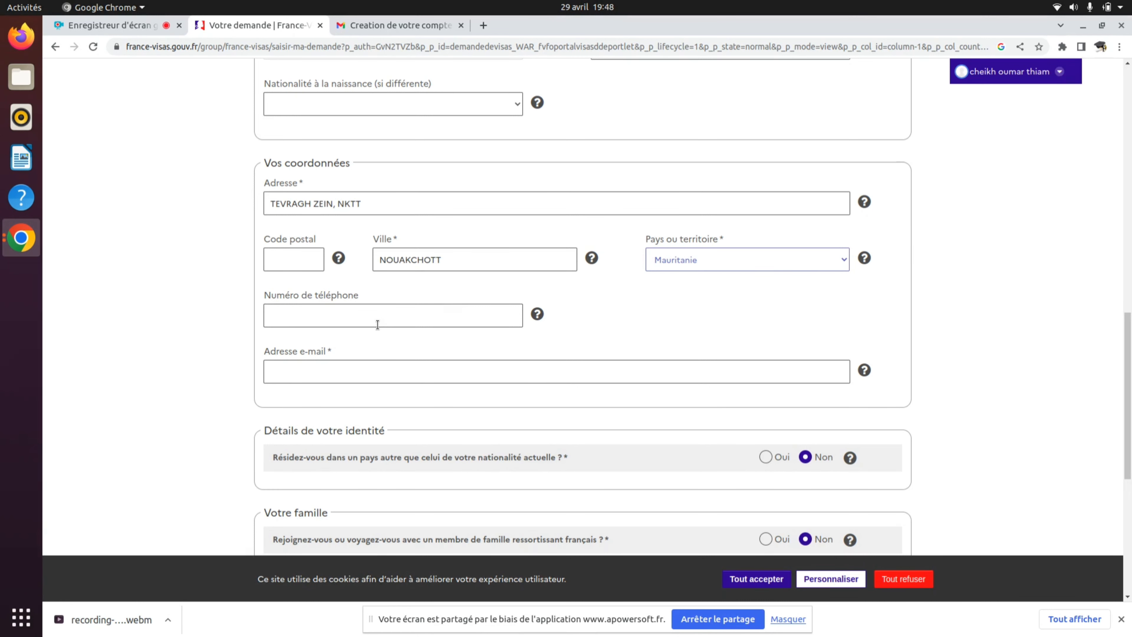
- Fill in the applicant's e-mail address in the Vos coordonnées section
{"action": "left_click", "coordinate": [399, 374]}
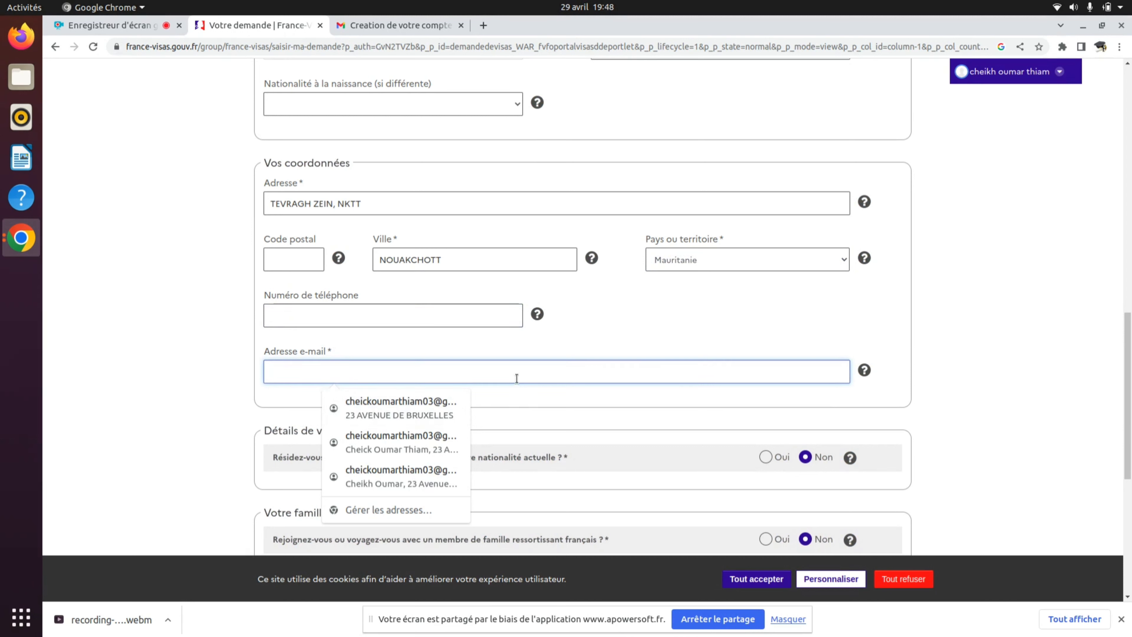
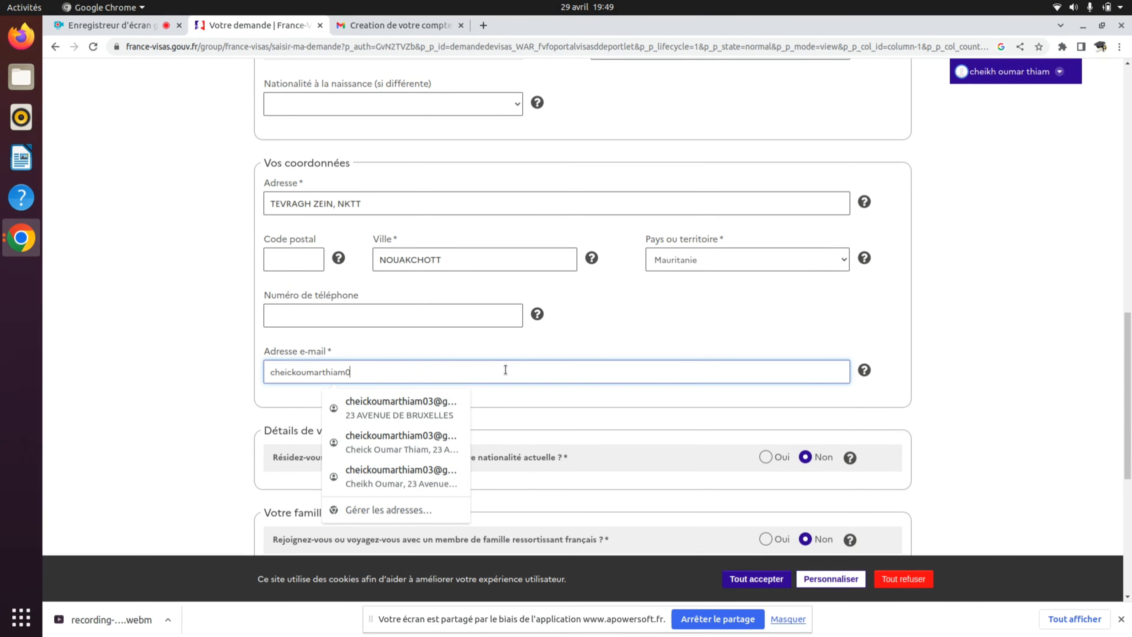
{"action": "left_click", "coordinate": [529, 397]}
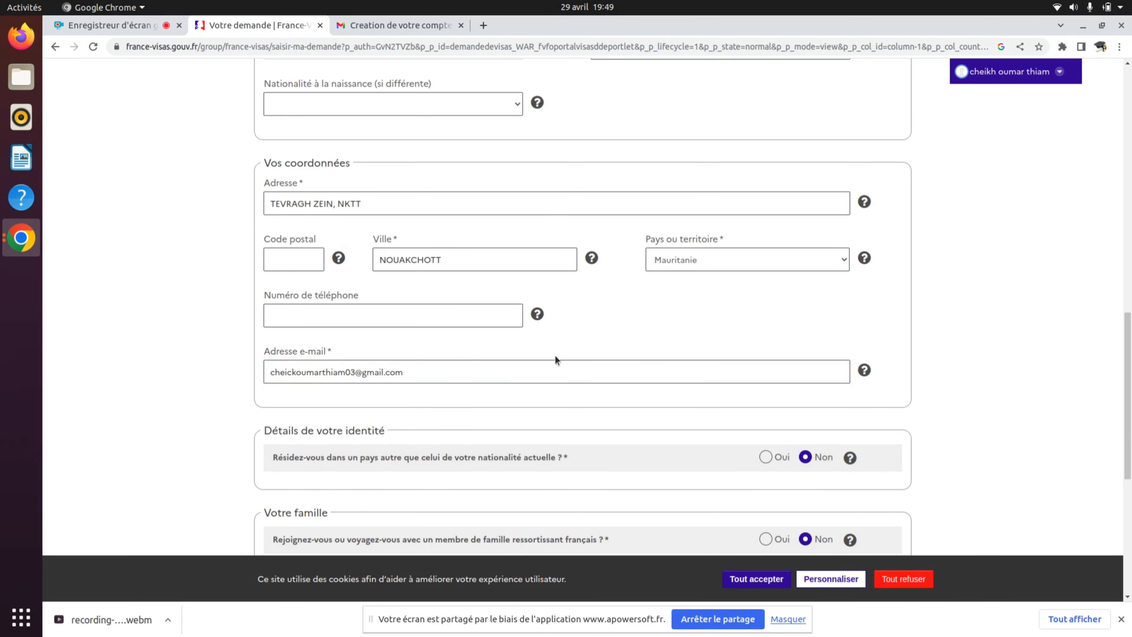
{"action": "scroll", "coordinate": [605, 449], "scroll_direction": "down", "scroll_amount": 4}
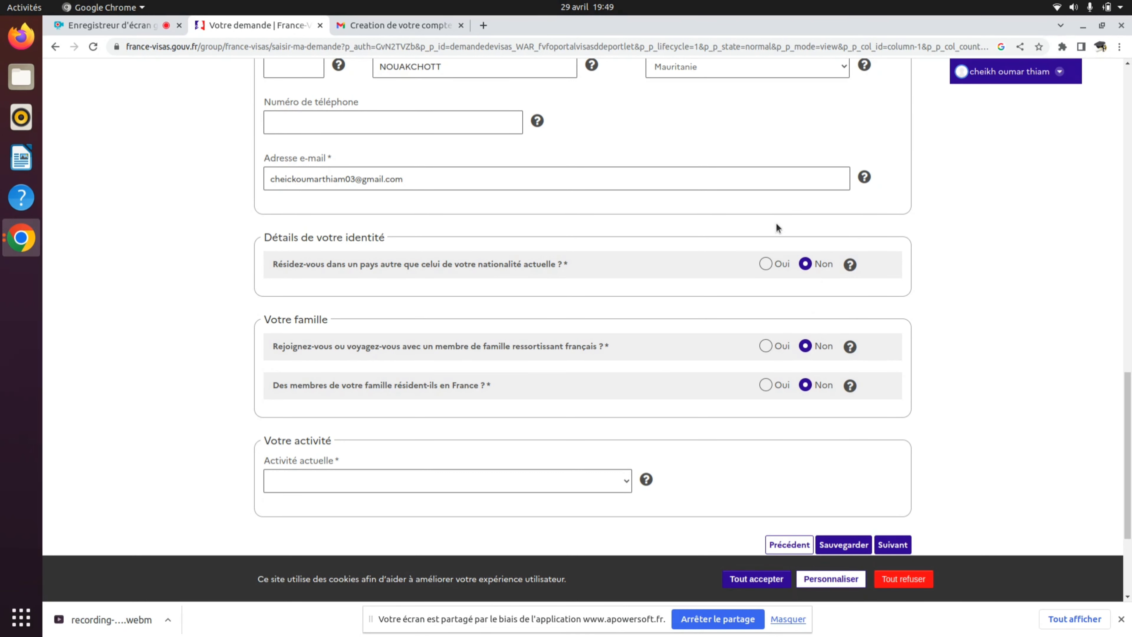
- Choose 'Elève, Etudiant, stagiaire' as the current activity
{"action": "mouse_move", "coordinate": [842, 261]}
{"action": "scroll", "coordinate": [815, 413], "scroll_direction": "down", "scroll_amount": 3}
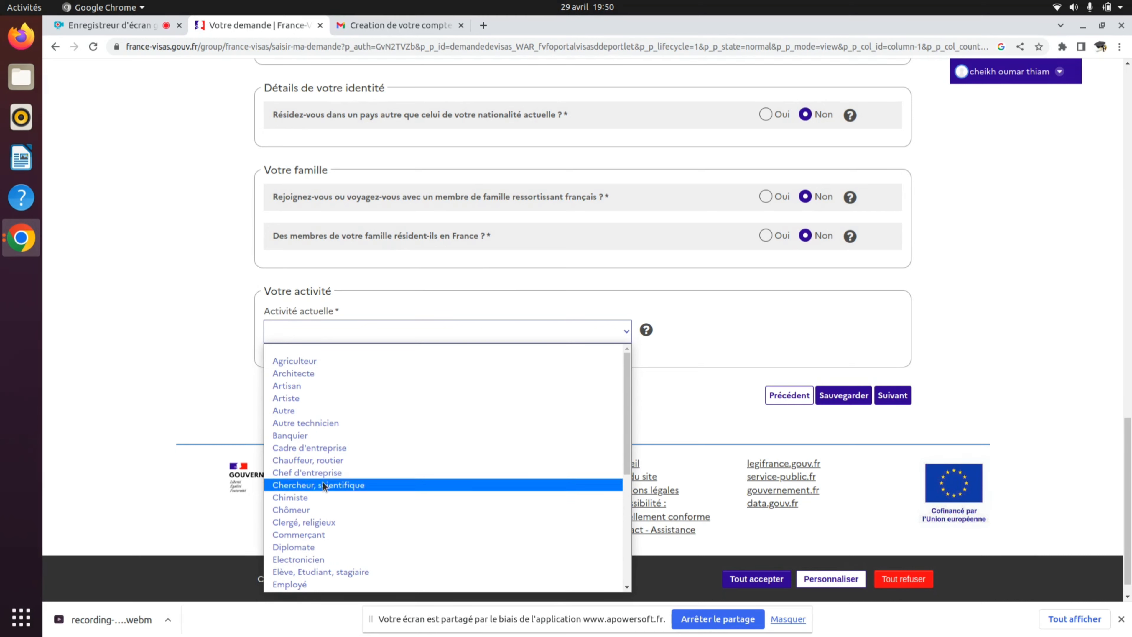
{"action": "scroll", "coordinate": [330, 579], "scroll_direction": "down", "scroll_amount": 1}
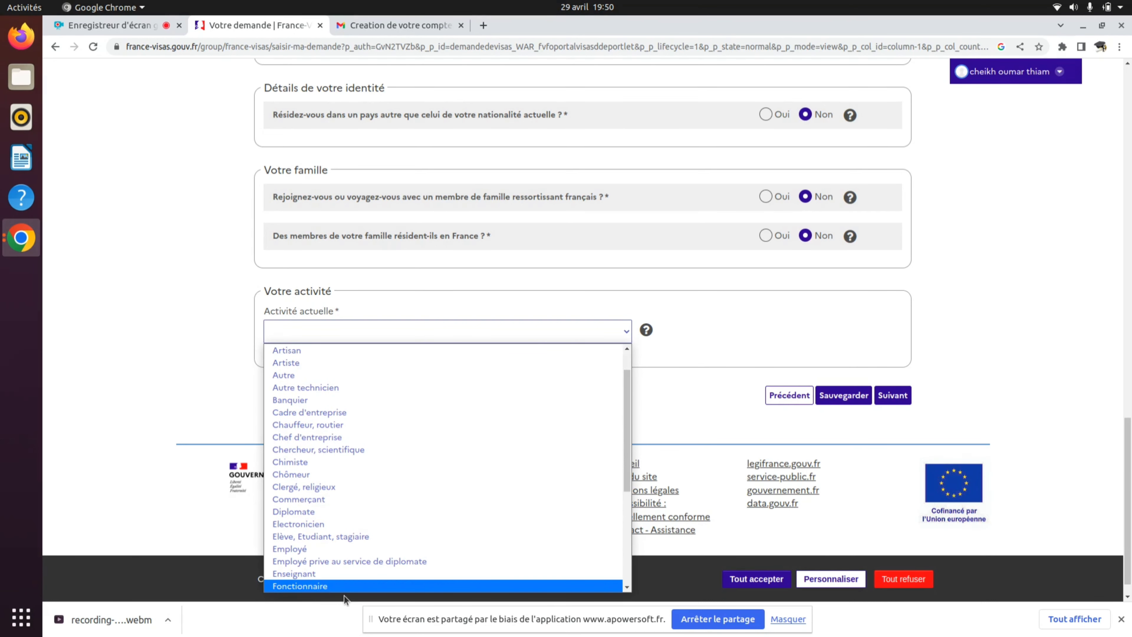
{"action": "left_click", "coordinate": [304, 538]}
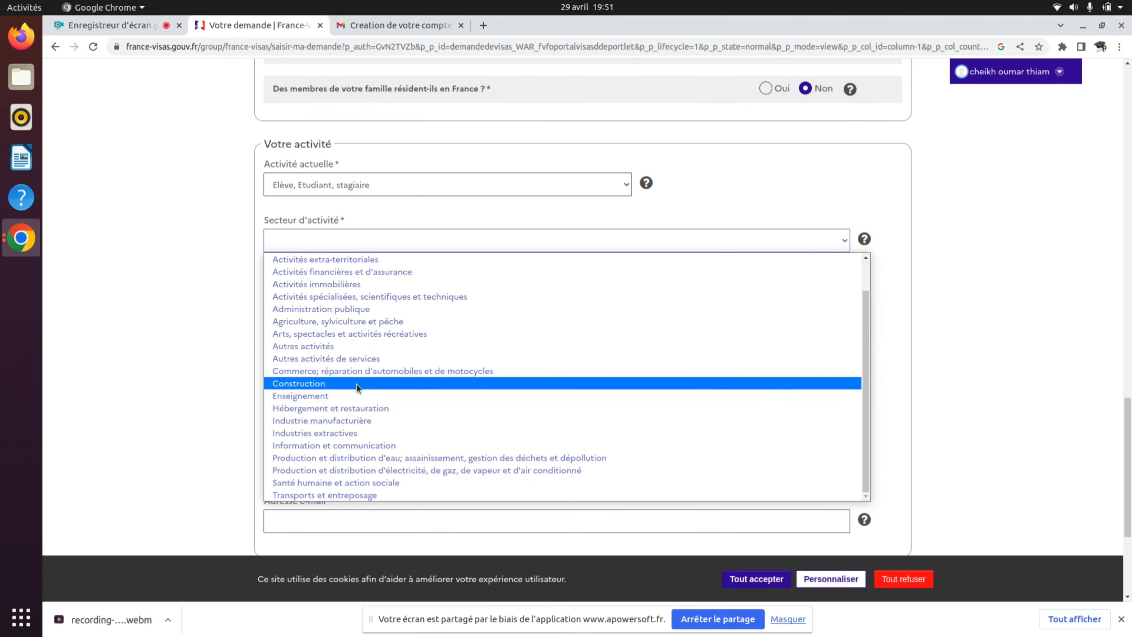
- Select Enseignement in the Secteur d'activité dropdown
{"action": "left_click", "coordinate": [343, 395]}
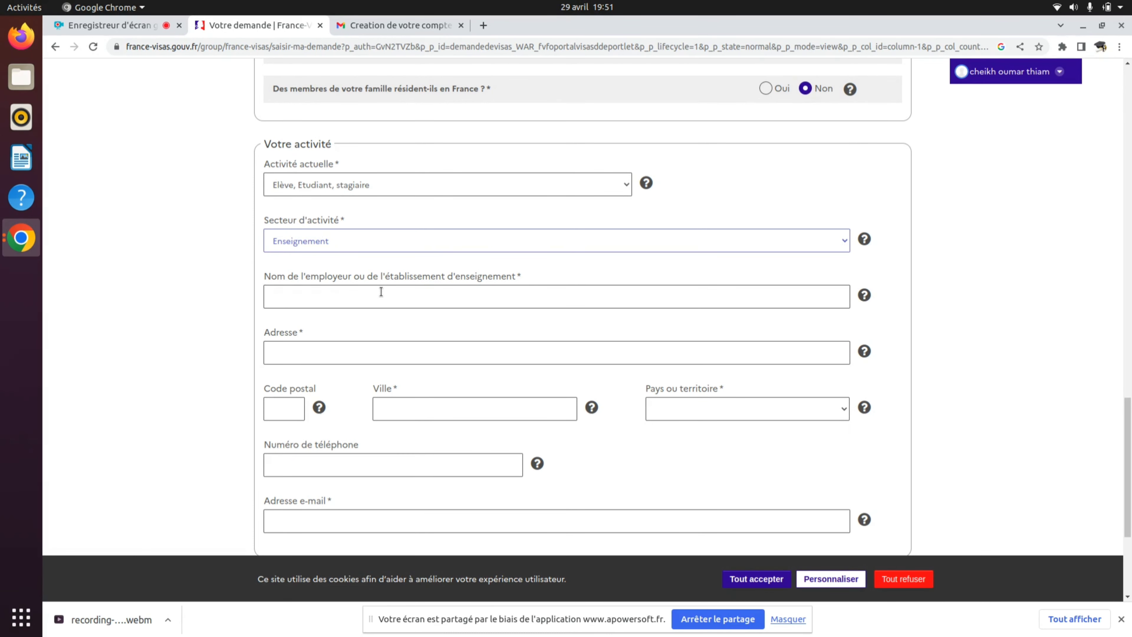
{"action": "left_click", "coordinate": [426, 232]}
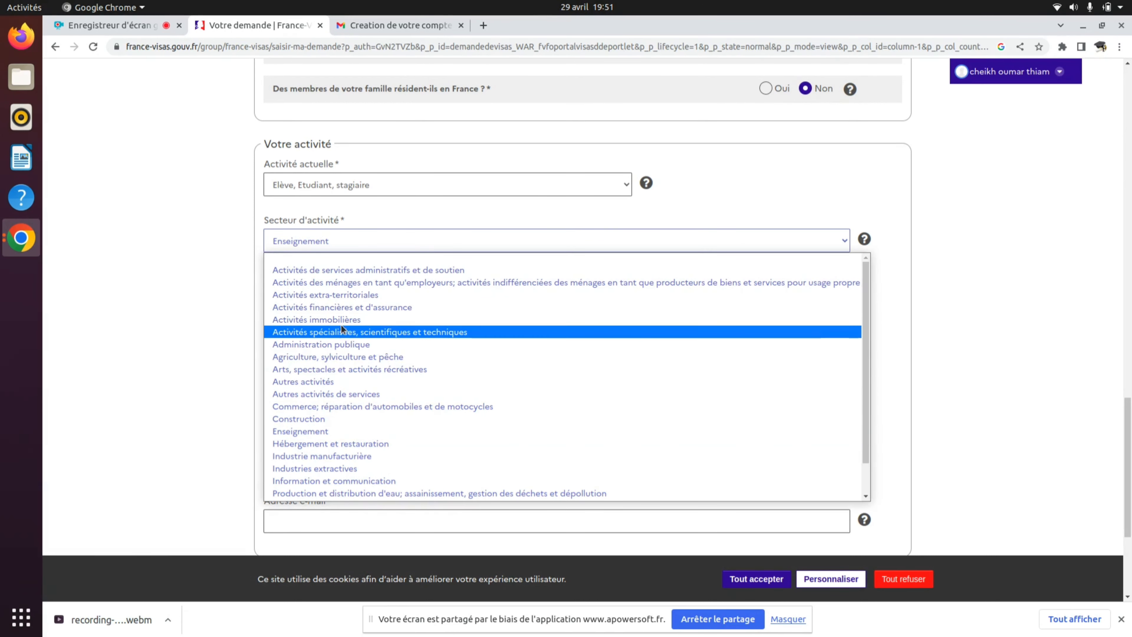
{"action": "left_click", "coordinate": [343, 431]}
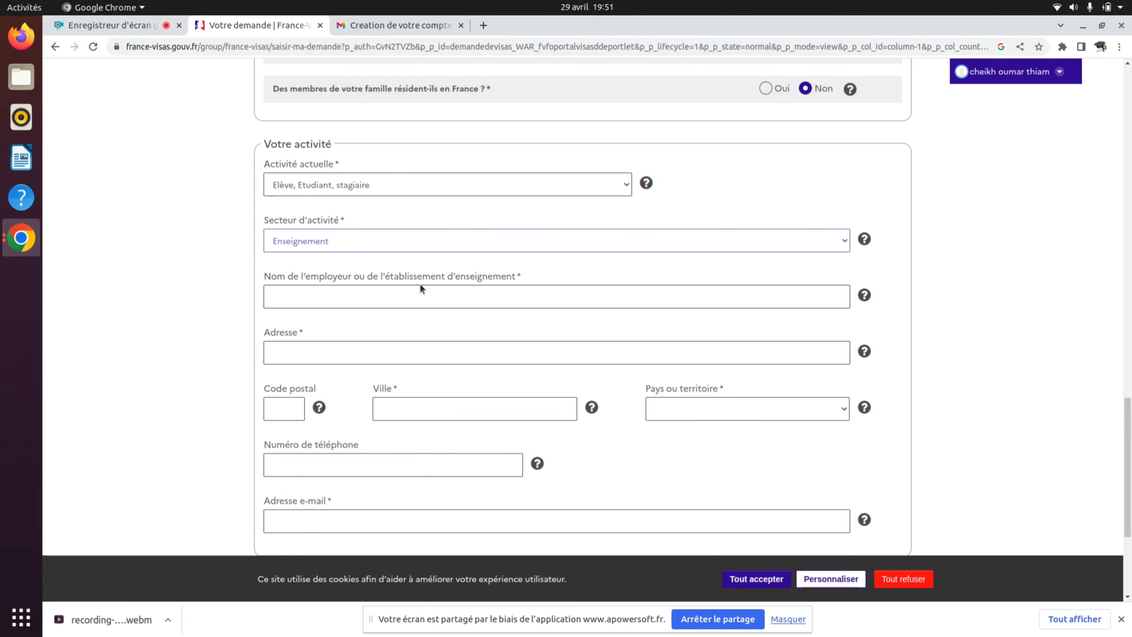
- Type UNIVERSITÉ DE NKTT as the school name, accepting the accented spelling suggestion
{"action": "left_click", "coordinate": [485, 290]}
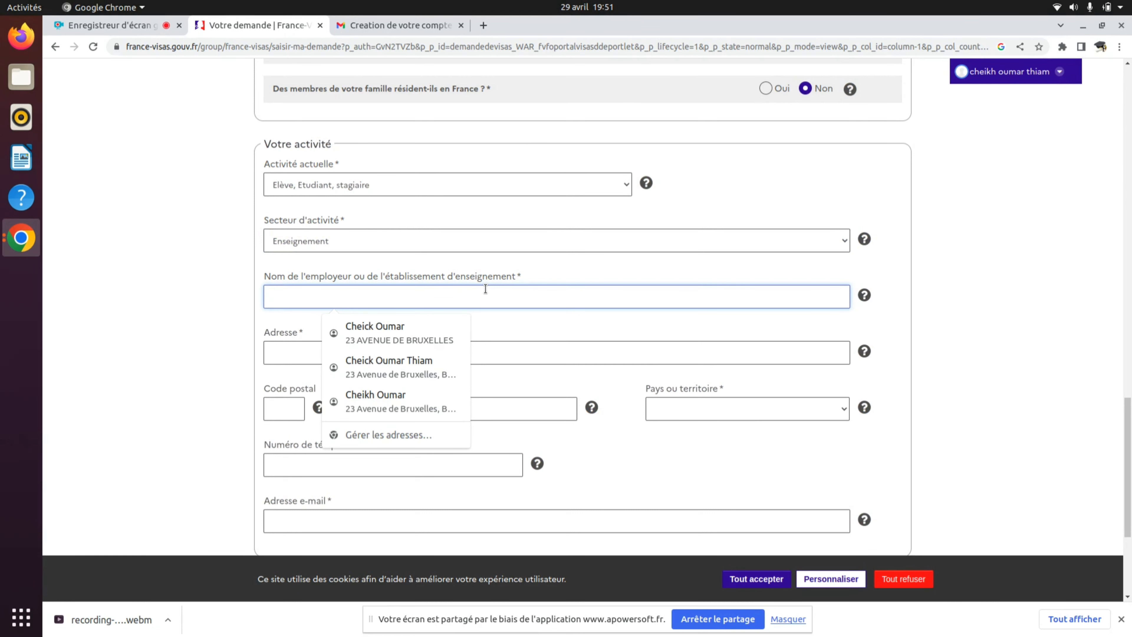
{"action": "type", "text": "UNIVER"}
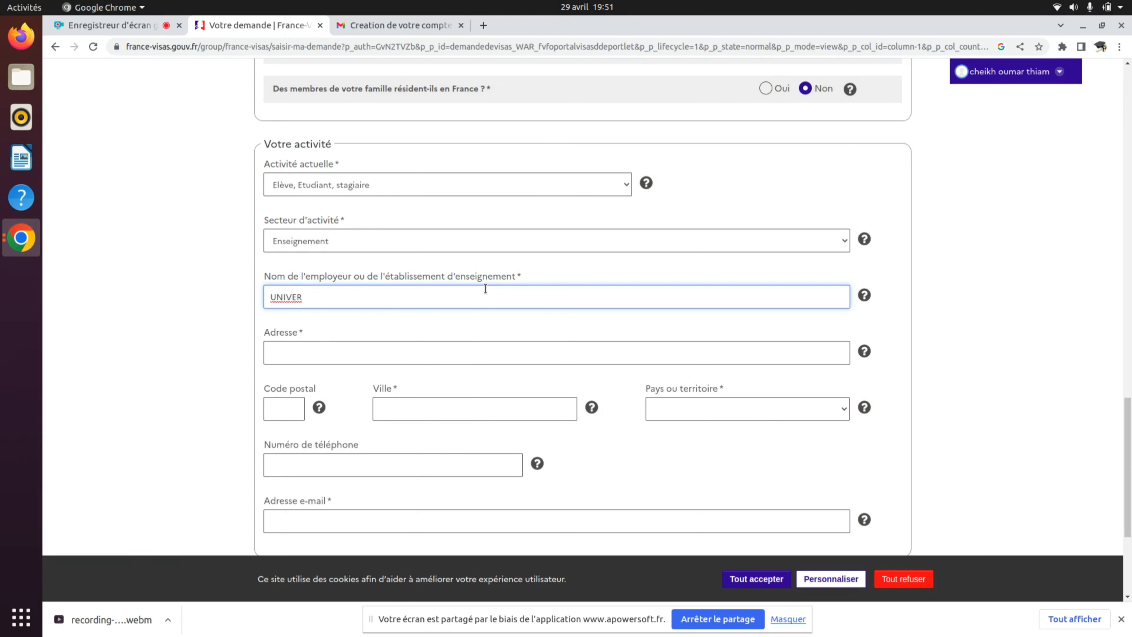
{"action": "type", "text": "SITE DE"}
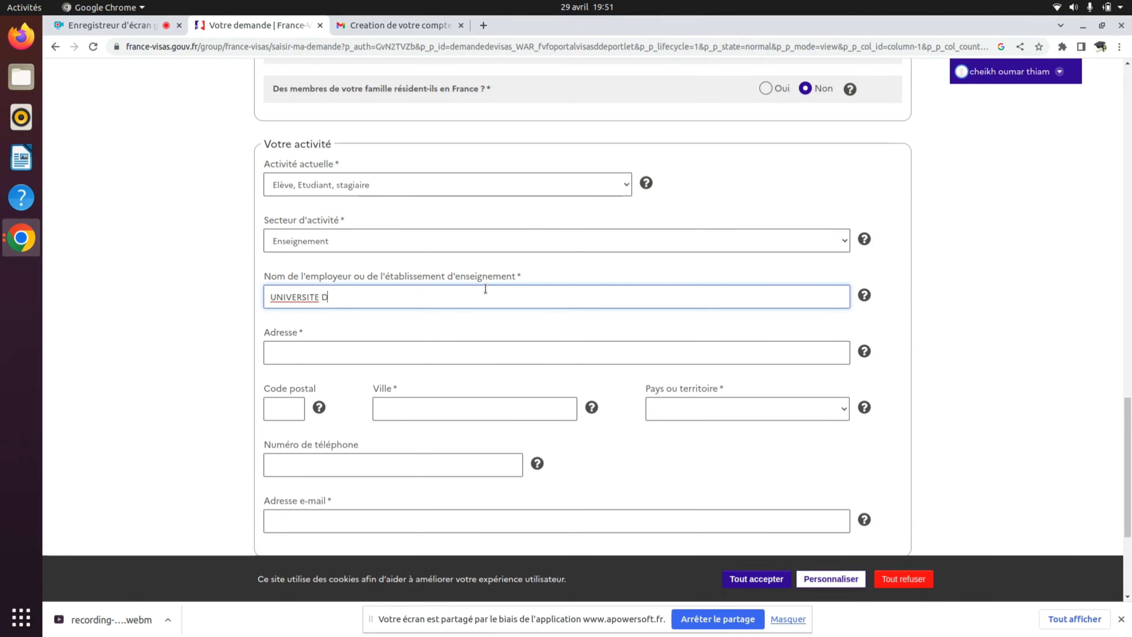
{"action": "right_click", "coordinate": [298, 296]}
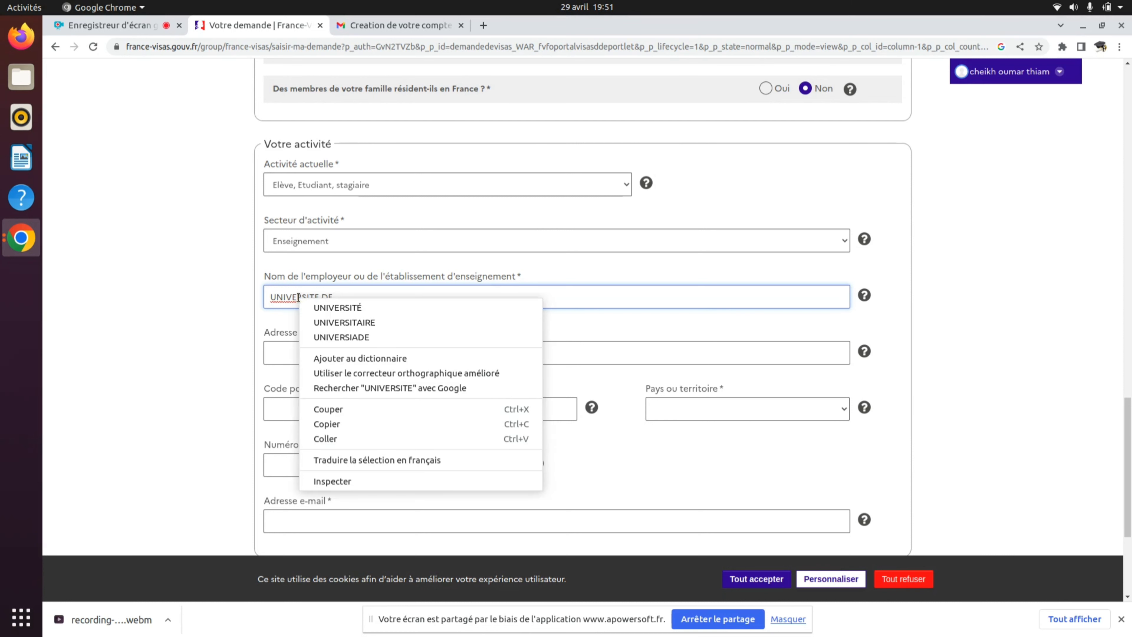
{"action": "left_click", "coordinate": [346, 310]}
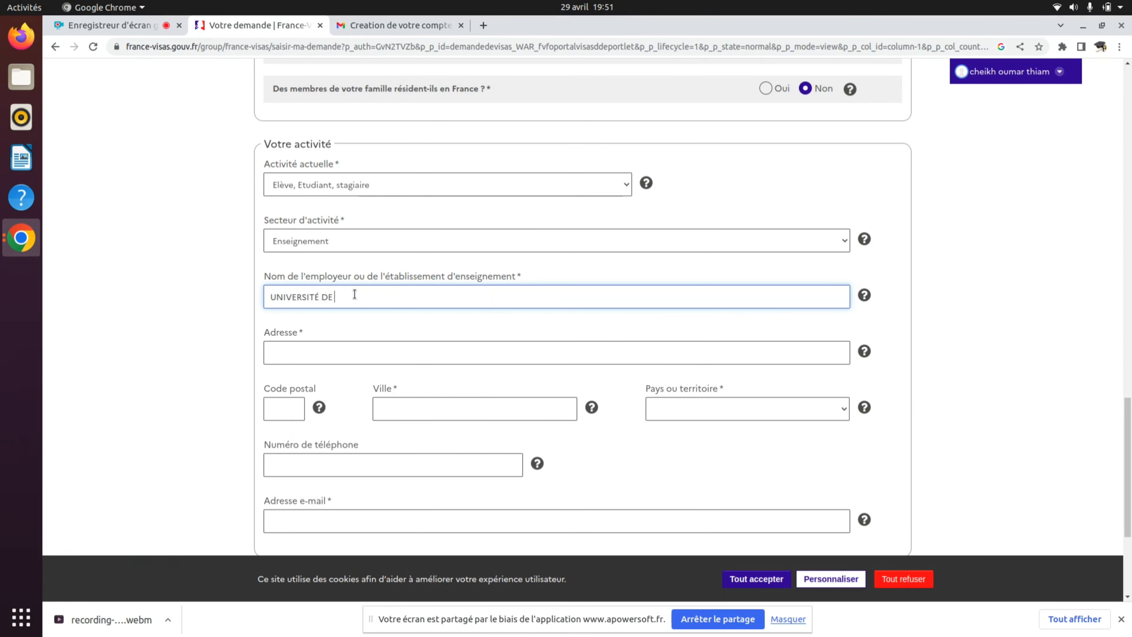
{"action": "type", "text": "NKTT"}
{"action": "double_click", "coordinate": [301, 333]}
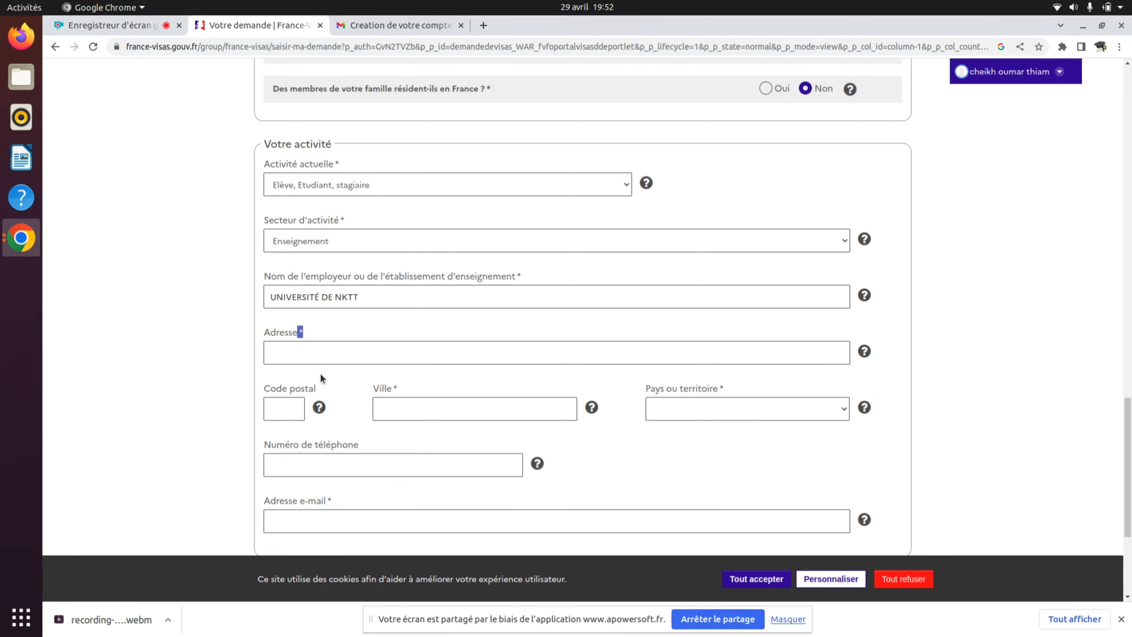
{"action": "scroll", "coordinate": [412, 465], "scroll_direction": "down", "scroll_amount": 3}
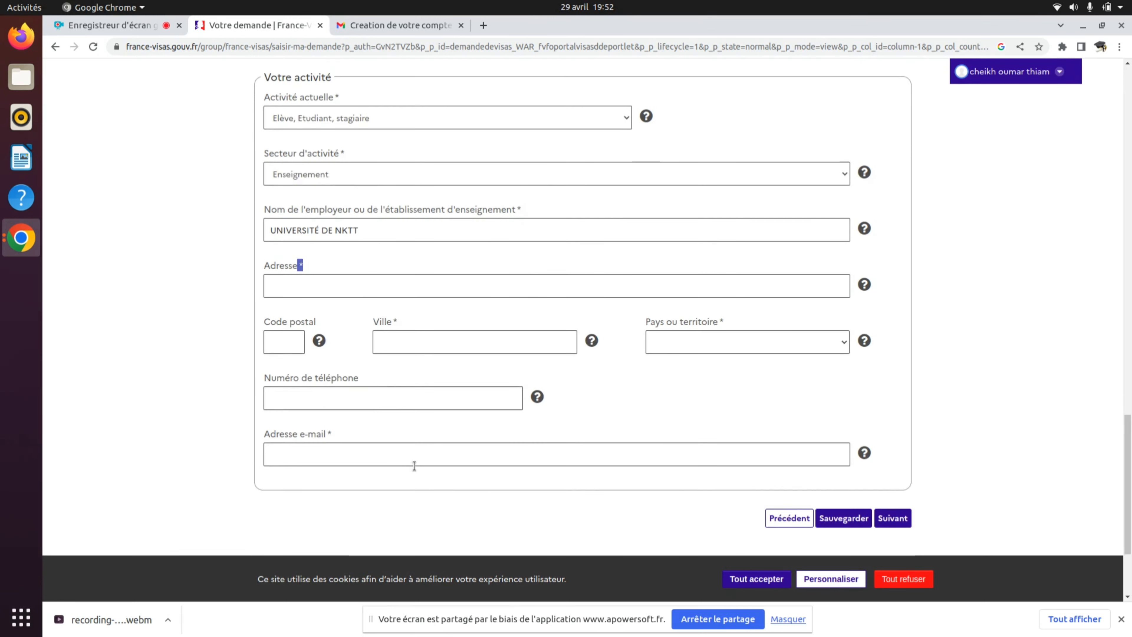
{"action": "scroll", "coordinate": [412, 465], "scroll_direction": "up", "scroll_amount": 1}
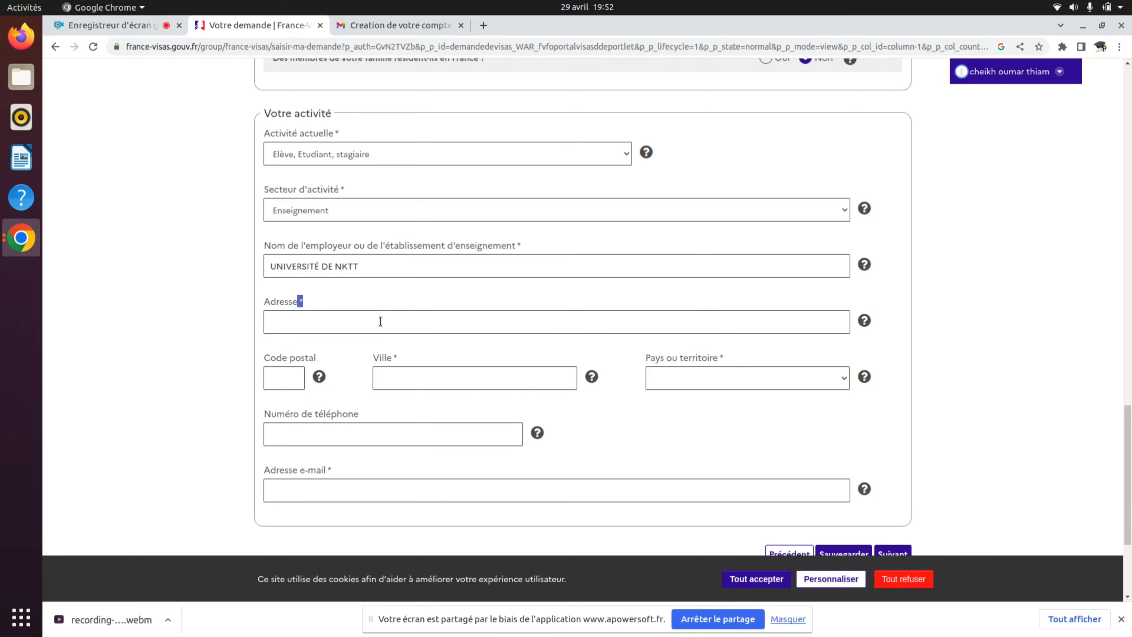
- Enter NOUAKCHOTT as both the school's street address and city
{"action": "left_click", "coordinate": [328, 323]}
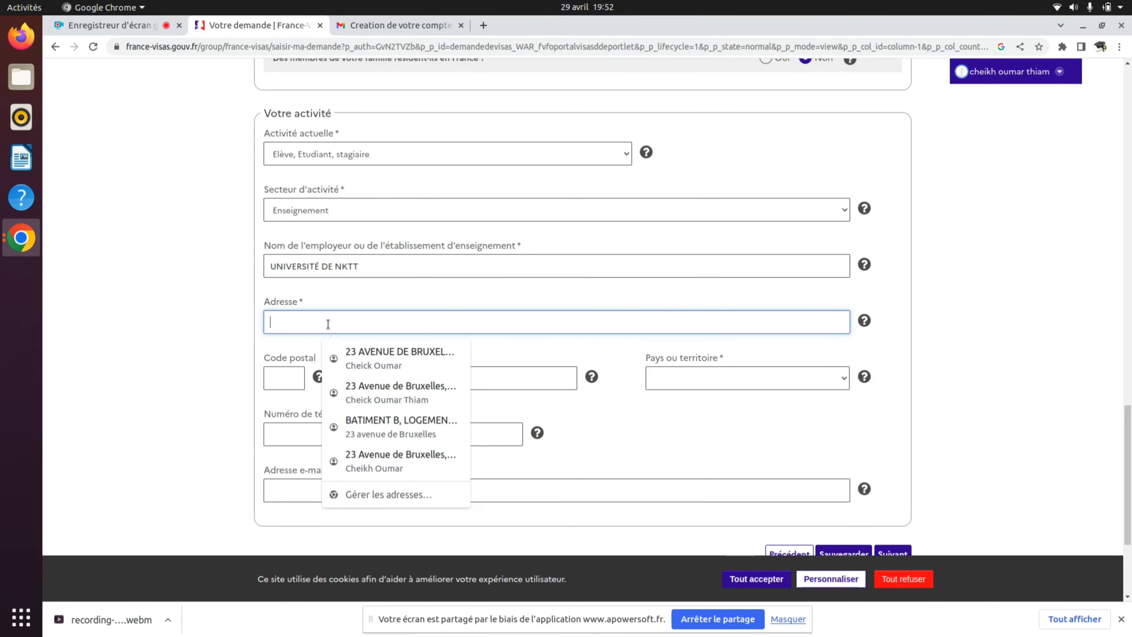
{"action": "type", "text": "NOUA"}
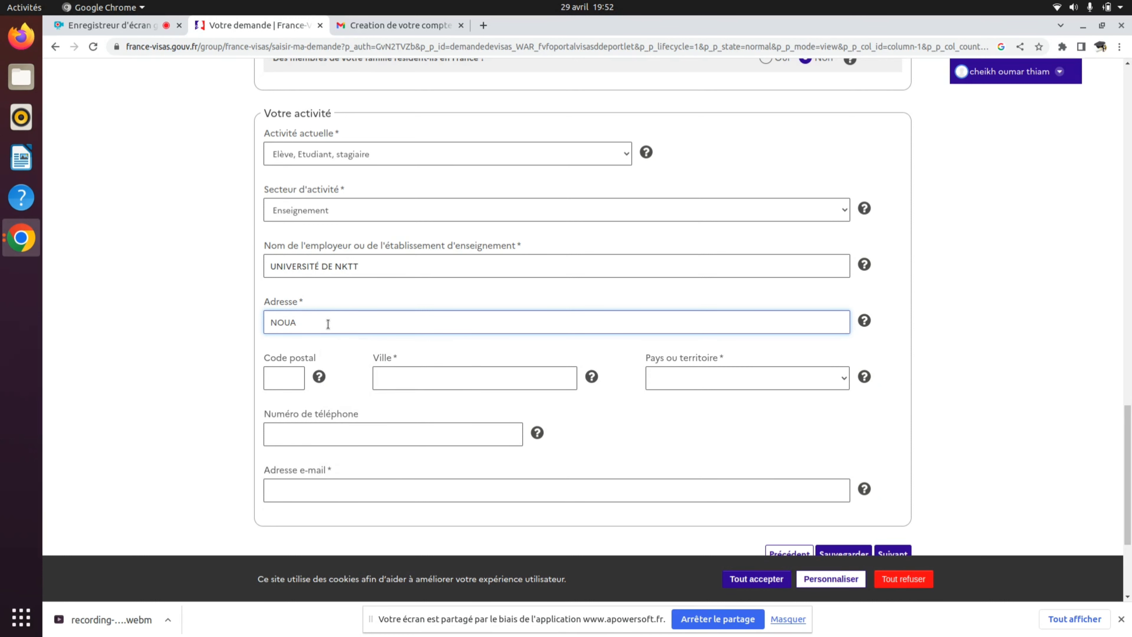
{"action": "type", "text": "KCHOTT"}
{"action": "left_click", "coordinate": [280, 375]}
{"action": "left_click", "coordinate": [398, 381]}
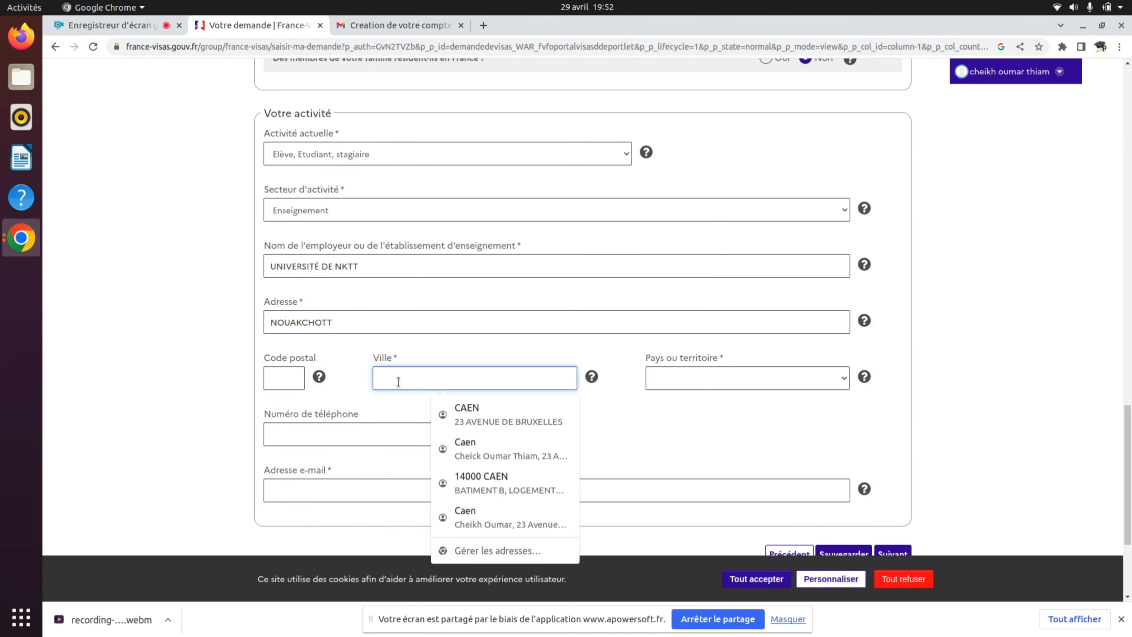
{"action": "type", "text": "NOUAKCH"}
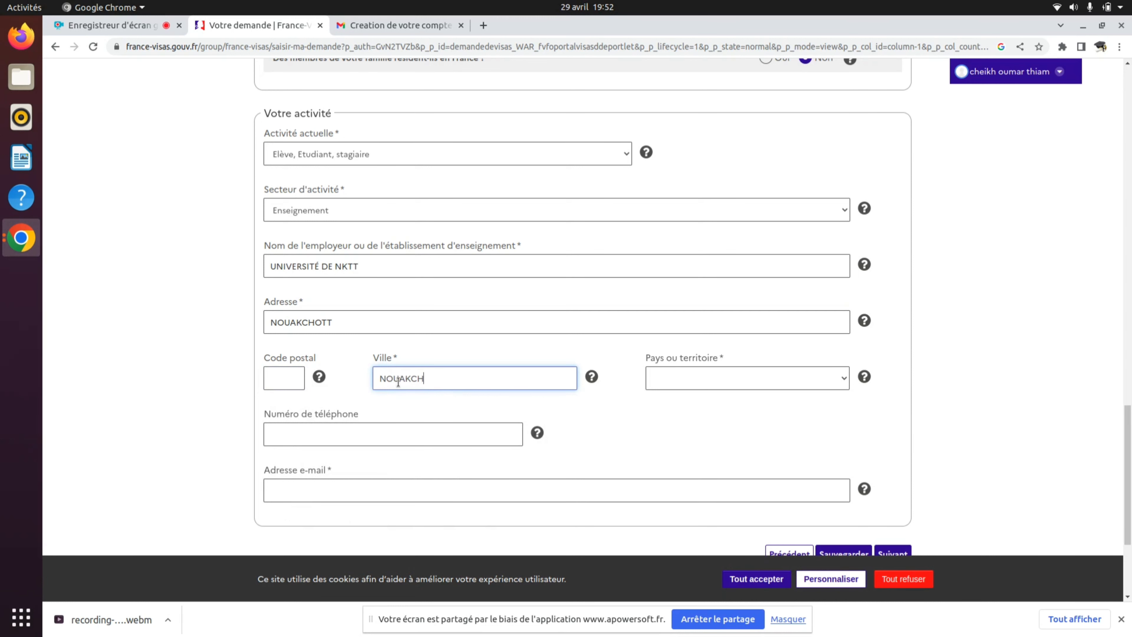
{"action": "type", "text": "OTT"}
- Set the school's country or territory to Mauritanie
{"action": "left_click", "coordinate": [712, 378]}
{"action": "key", "text": "m"}
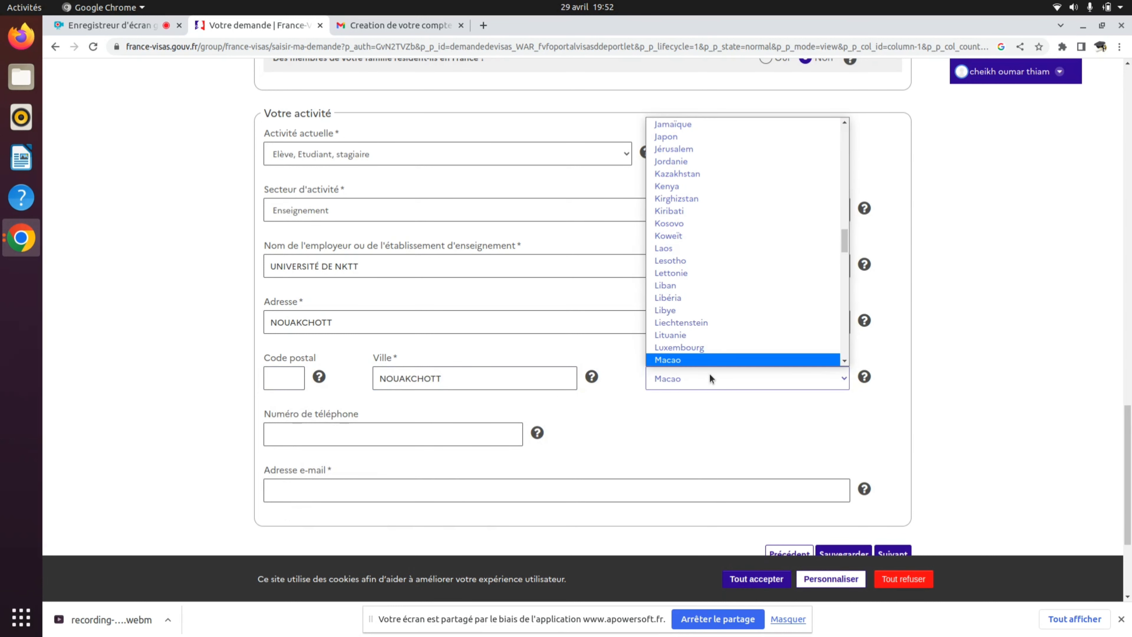
{"action": "key", "text": "Down"}
{"action": "key", "text": "Down"}
{"action": "key", "text": "Down"}
{"action": "key", "text": "Down"}
{"action": "key", "text": "Down"}
{"action": "key", "text": "Down"}
{"action": "key", "text": "Down"}
{"action": "key", "text": "Down"}
{"action": "key", "text": "Down"}
{"action": "key", "text": "Down"}
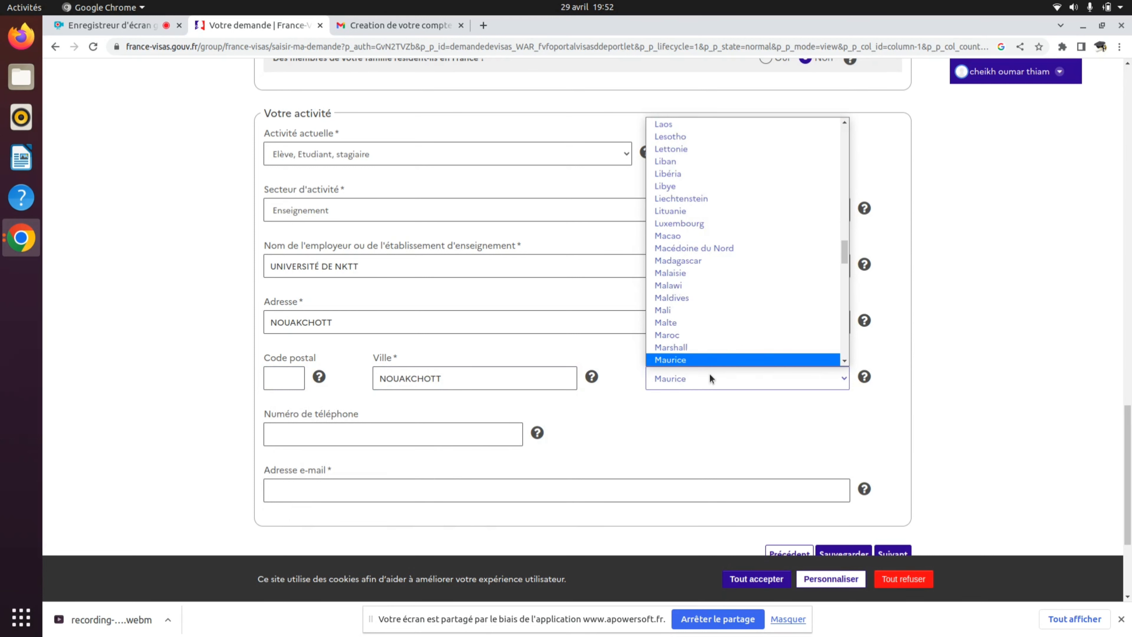
{"action": "key", "text": "Down"}
{"action": "key", "text": "Down"}
{"action": "key", "text": "Down"}
{"action": "key", "text": "Up"}
{"action": "key", "text": "Up"}
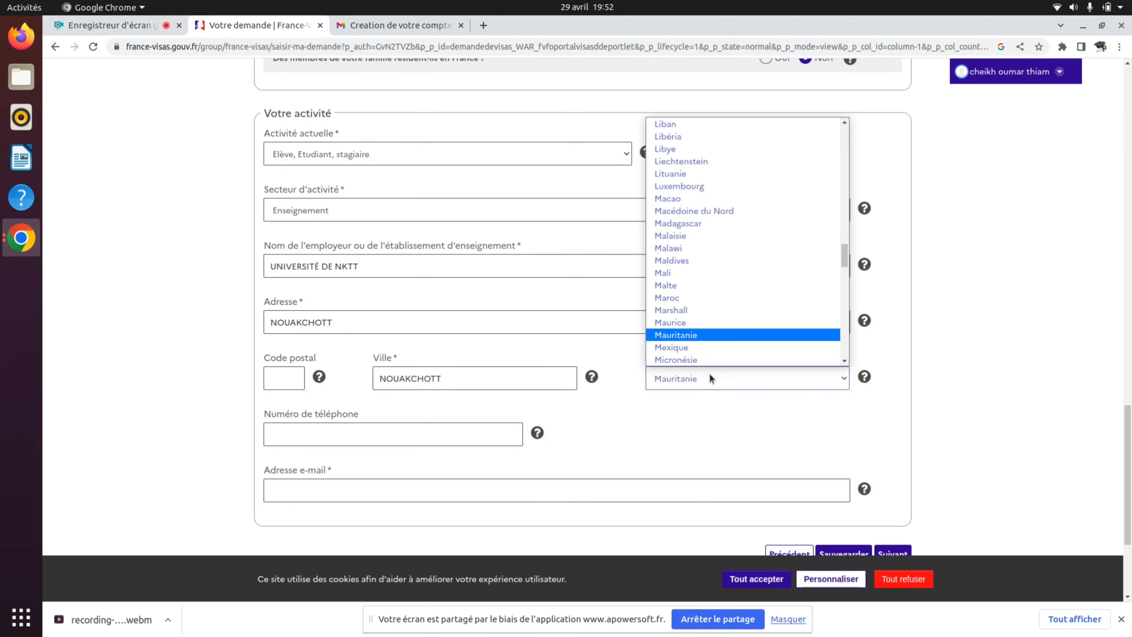
{"action": "key", "text": "Return"}
{"action": "scroll", "coordinate": [664, 431], "scroll_direction": "down", "scroll_amount": 5}
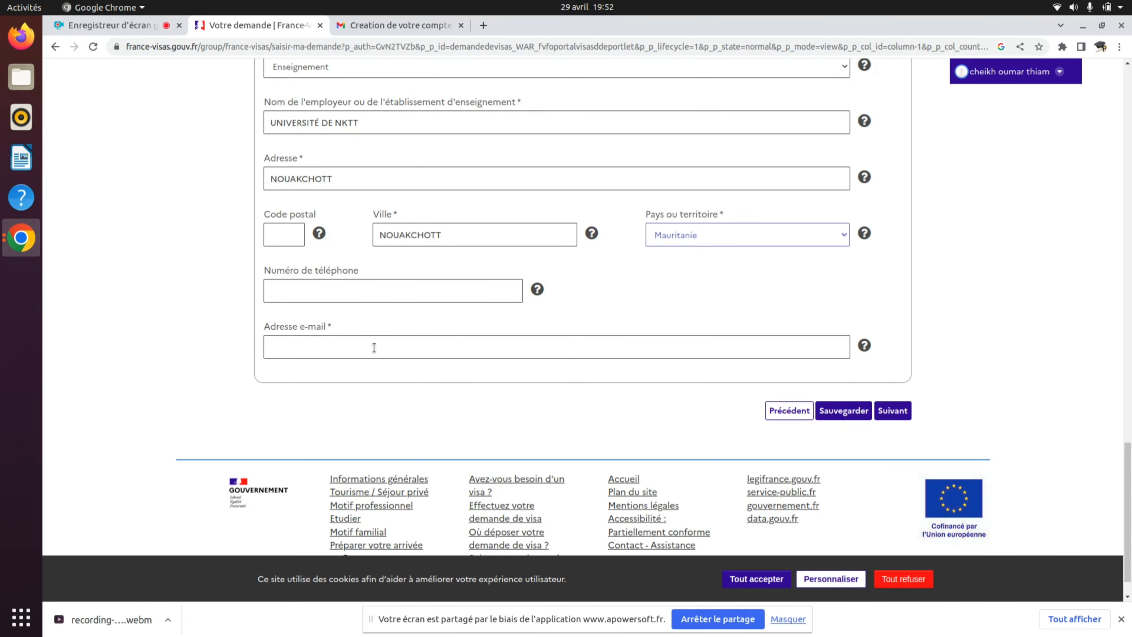
- Type the applicant's e-mail address into the activity section's e-mail field
{"action": "left_click", "coordinate": [431, 350]}
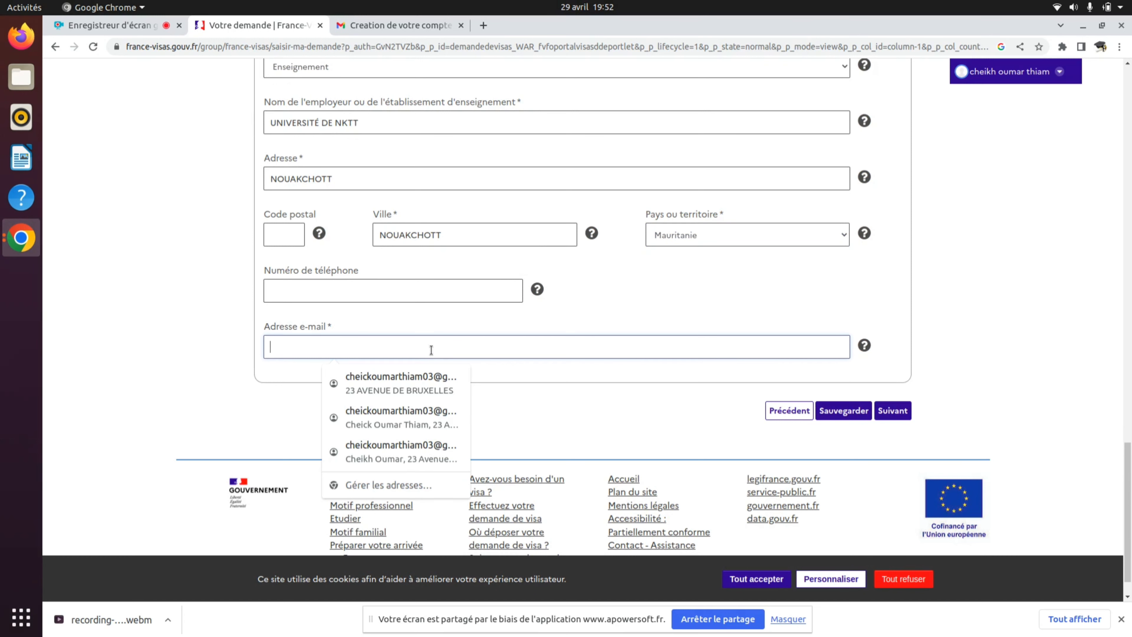
{"action": "left_click", "coordinate": [455, 325]}
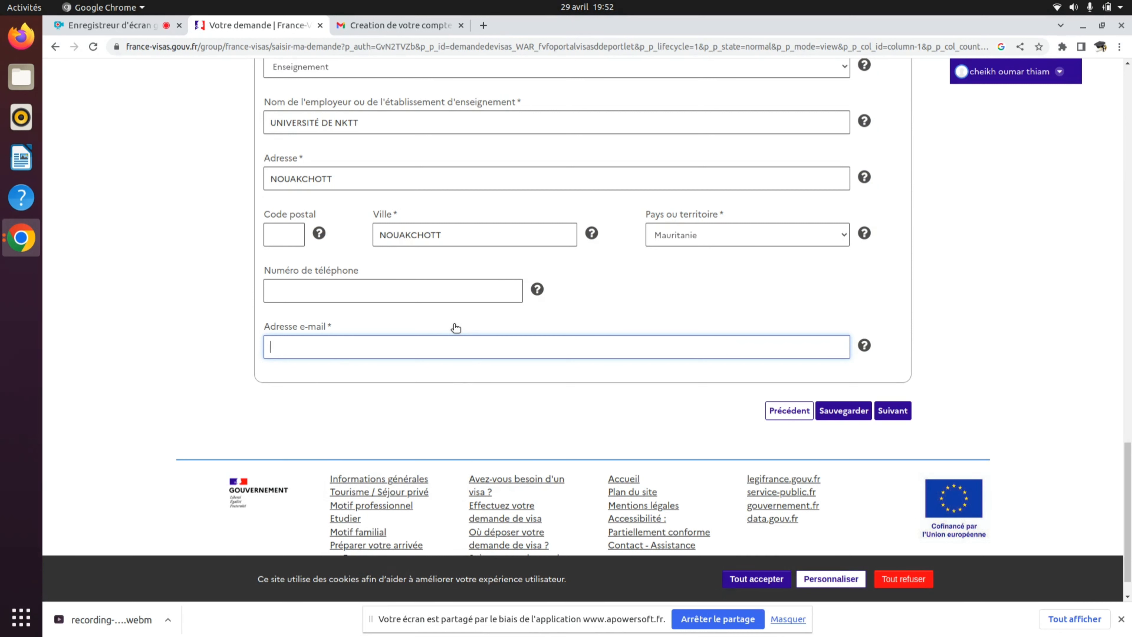
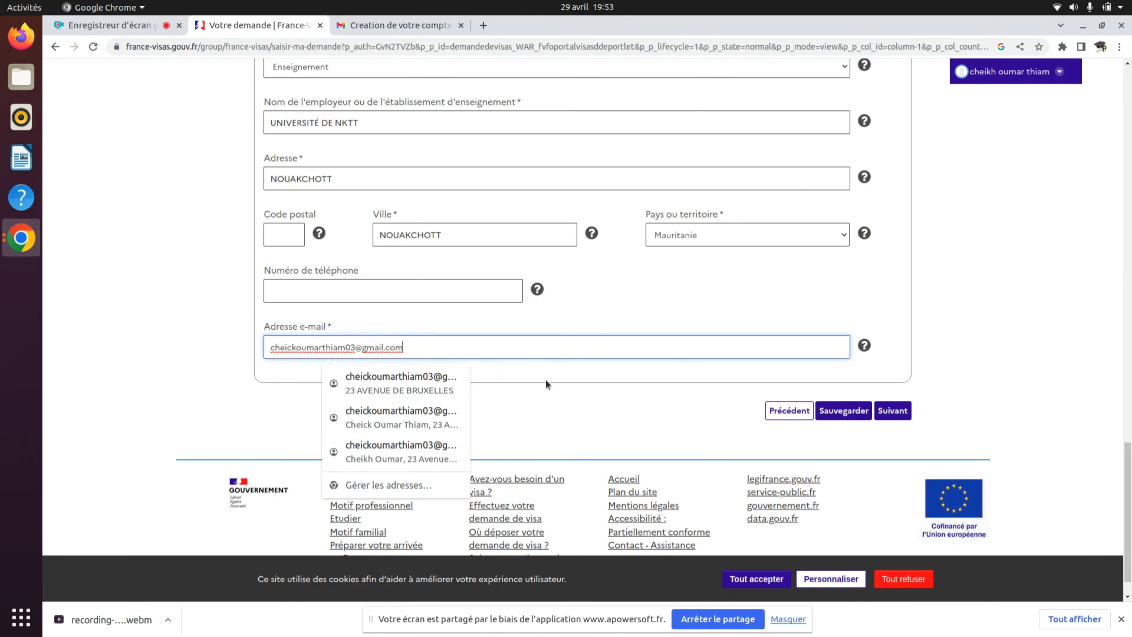
{"action": "left_click", "coordinate": [546, 380]}
{"action": "scroll", "coordinate": [545, 380], "scroll_direction": "up", "scroll_amount": 1}
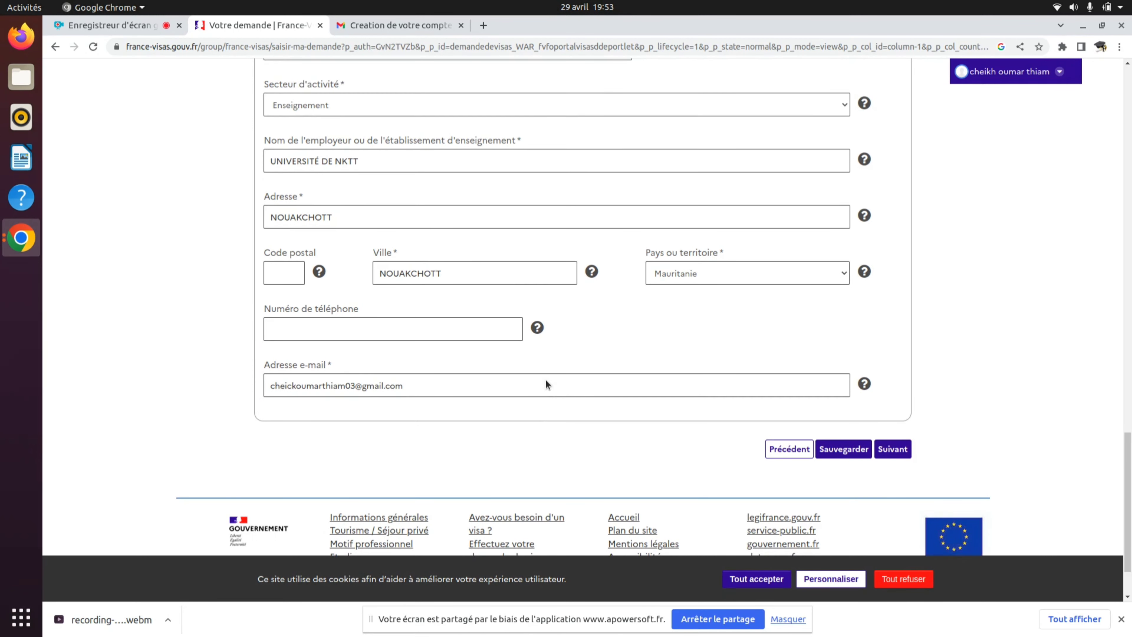
{"action": "scroll", "coordinate": [545, 380], "scroll_direction": "down", "scroll_amount": 2}
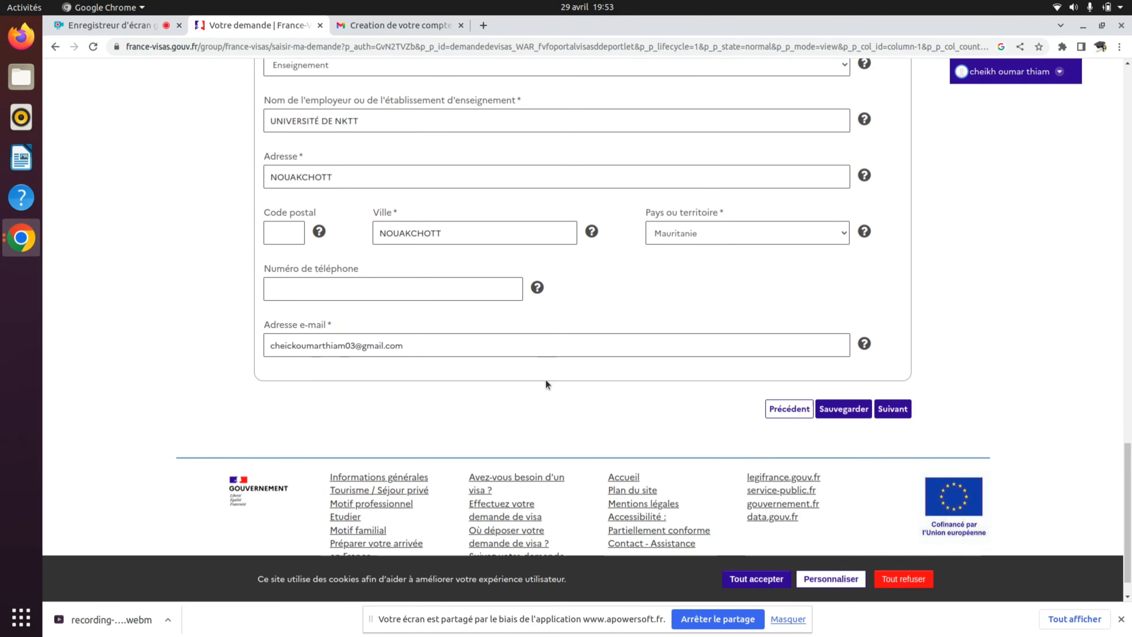
{"action": "scroll", "coordinate": [604, 388], "scroll_direction": "up", "scroll_amount": 3}
{"action": "scroll", "coordinate": [604, 389], "scroll_direction": "down", "scroll_amount": 1}
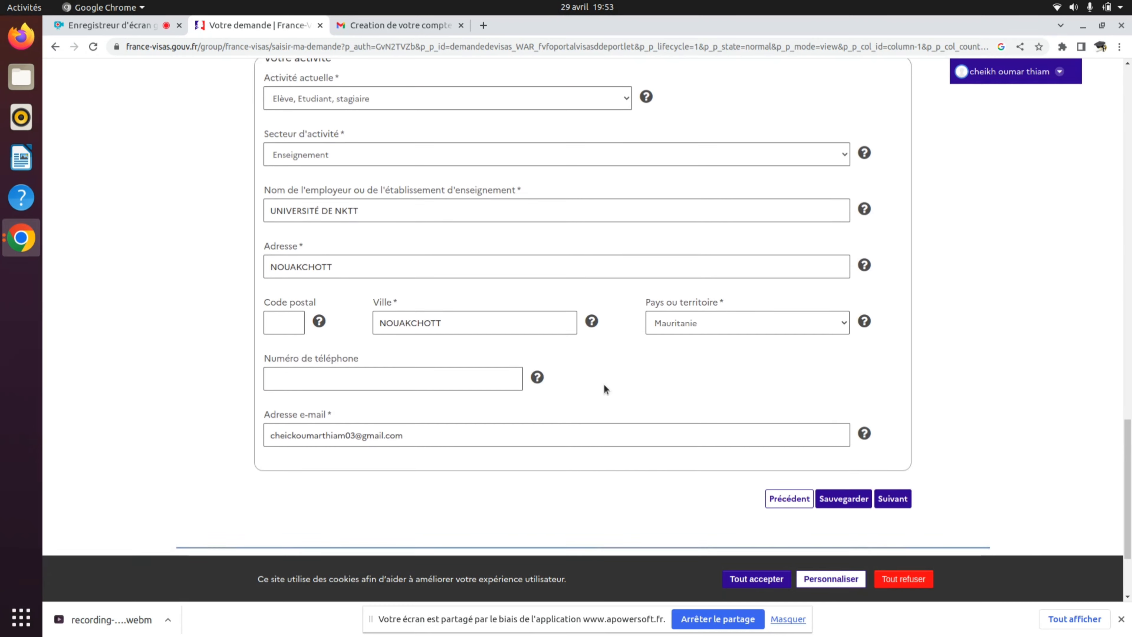
{"action": "scroll", "coordinate": [604, 386], "scroll_direction": "down", "scroll_amount": 1}
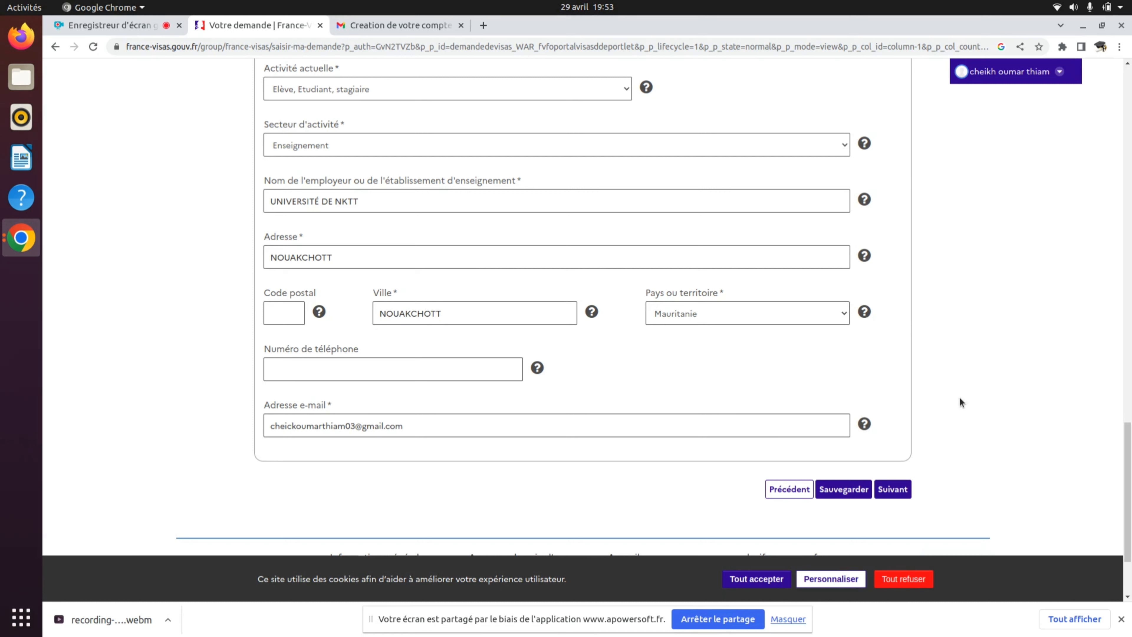
- Shorten the rejected school name to FST and submit the activity section
{"action": "left_click", "coordinate": [887, 485]}
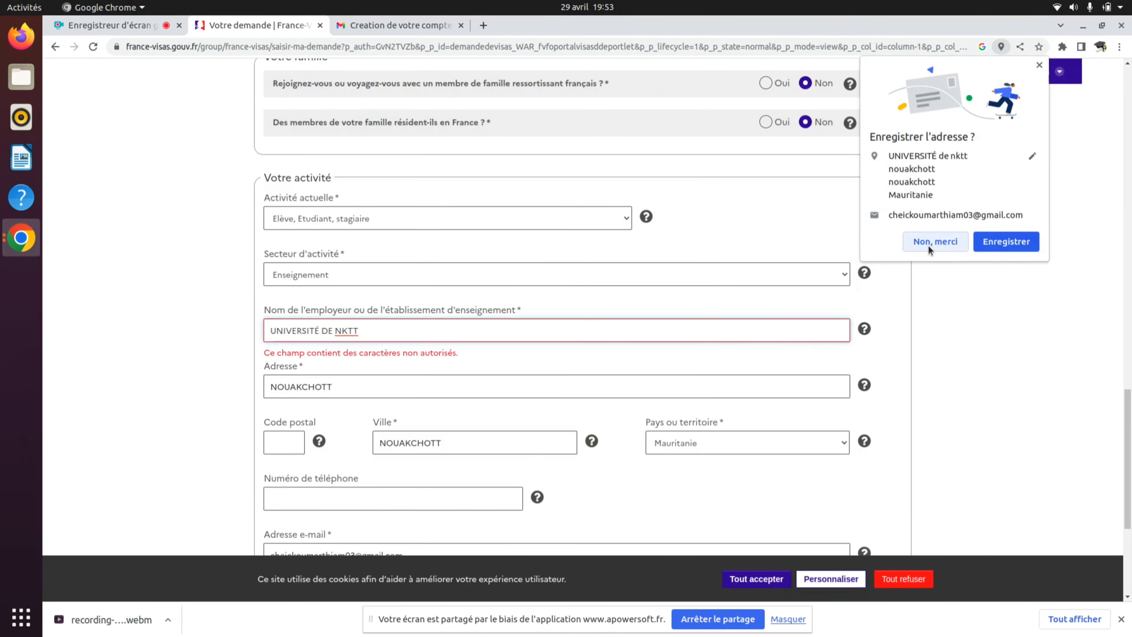
{"action": "left_click", "coordinate": [934, 241]}
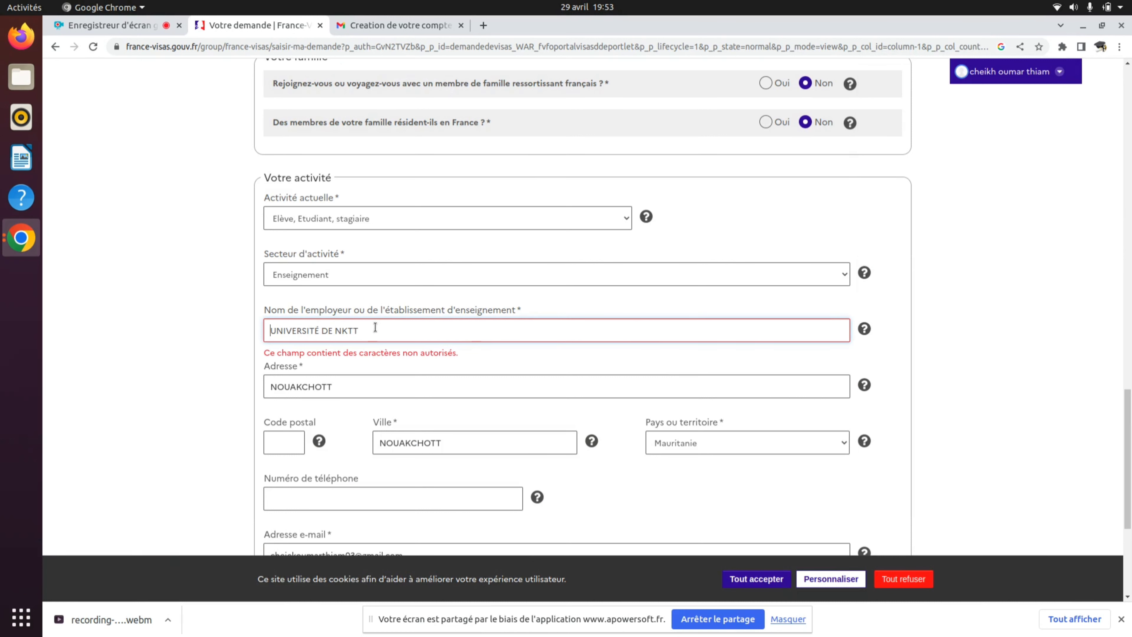
{"action": "left_click", "coordinate": [366, 330]}
{"action": "key", "text": "BackSpace"}
{"action": "key", "text": "BackSpace"}
{"action": "key", "text": "BackSpace"}
{"action": "key", "text": "BackSpace"}
{"action": "key", "text": "BackSpace"}
{"action": "key", "text": "BackSpace"}
{"action": "key", "text": "BackSpace"}
{"action": "key", "text": "BackSpace"}
{"action": "scroll", "coordinate": [432, 300], "scroll_direction": "down", "scroll_amount": 5}
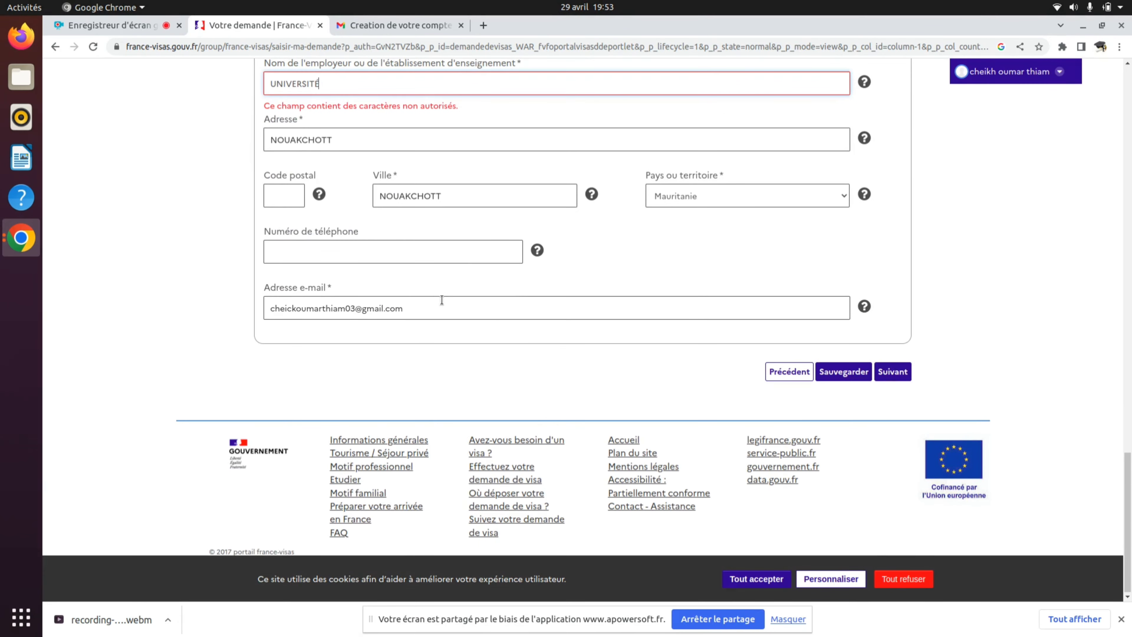
{"action": "left_click", "coordinate": [892, 373]}
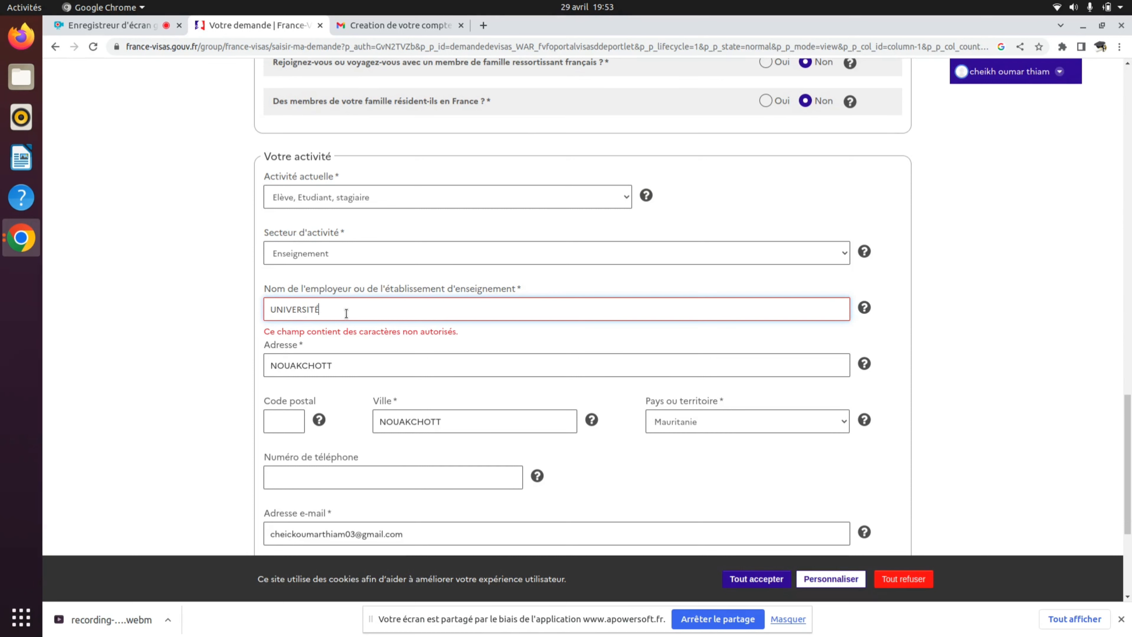
{"action": "key", "text": "BackSpace"}
{"action": "key", "text": "BackSpace"}
{"action": "key", "text": "BackSpace"}
{"action": "key", "text": "BackSpace"}
{"action": "key", "text": "BackSpace"}
{"action": "key", "text": "BackSpace"}
{"action": "key", "text": "BackSpace"}
{"action": "key", "text": "BackSpace"}
{"action": "key", "text": "BackSpace"}
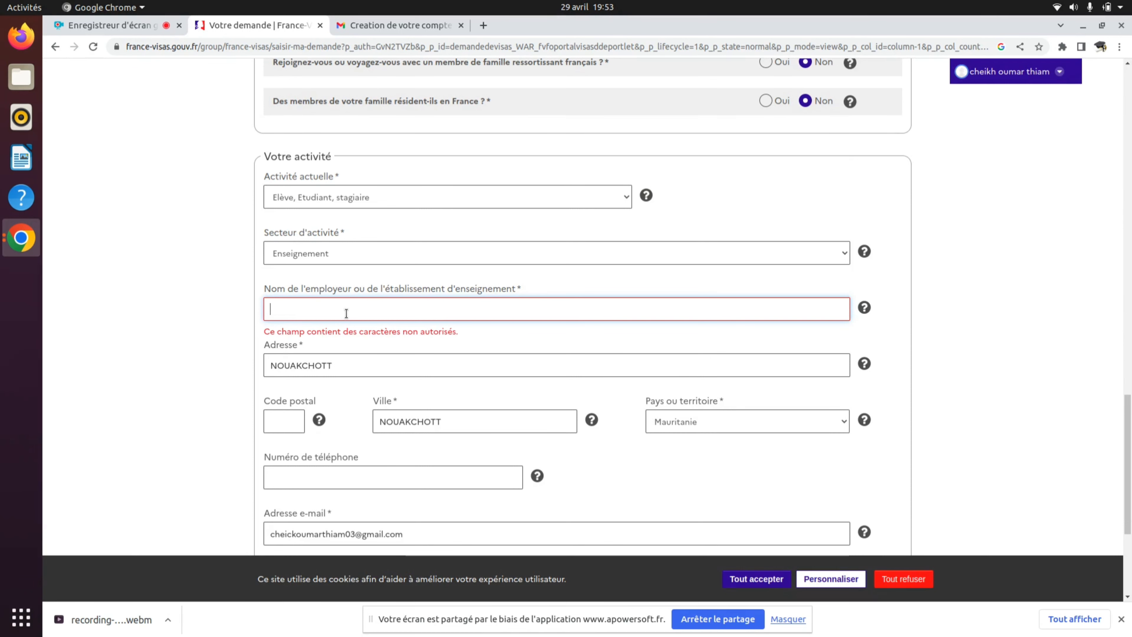
{"action": "type", "text": "FST"}
{"action": "scroll", "coordinate": [346, 313], "scroll_direction": "down", "scroll_amount": 5}
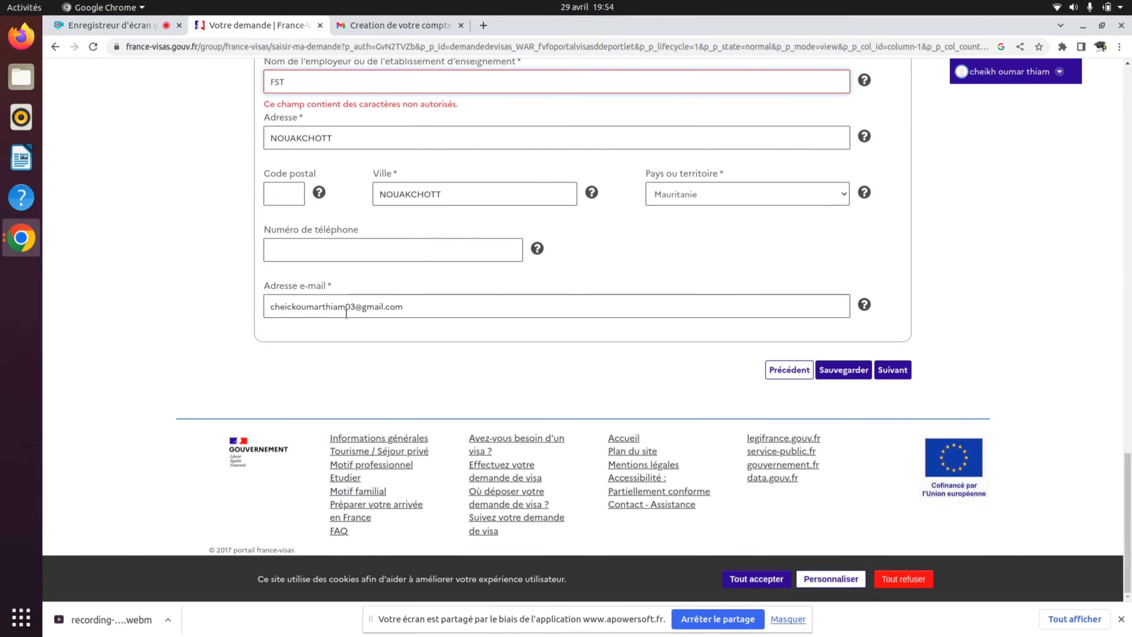
{"action": "left_click", "coordinate": [893, 371]}
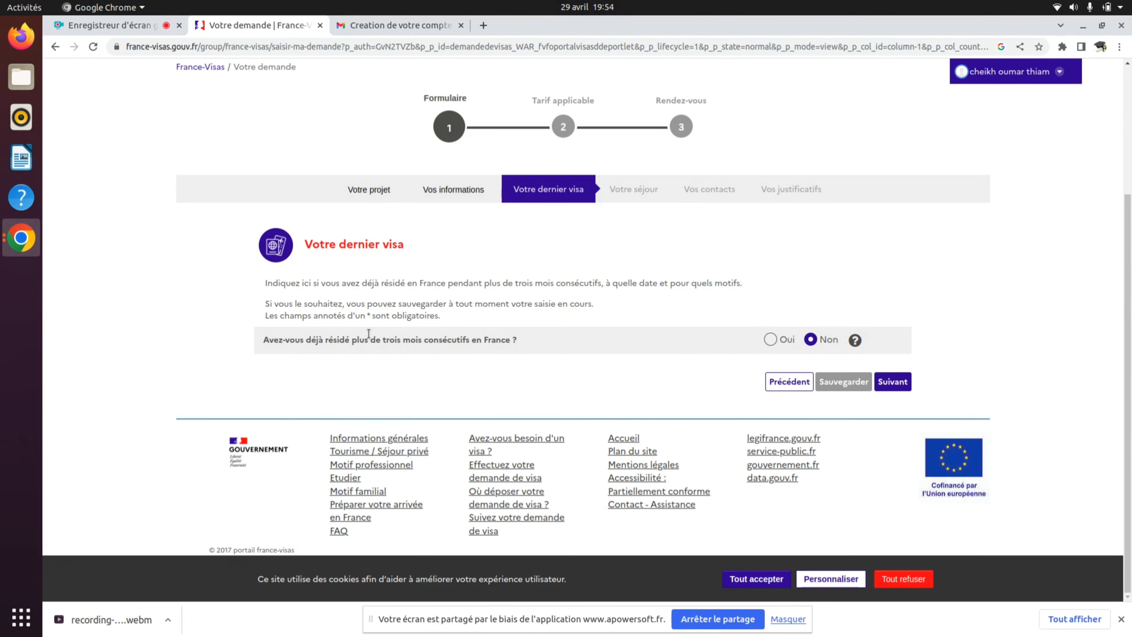
- Answer Non to a previous stay over three months in France and continue to Votre séjour
{"action": "left_click", "coordinate": [771, 340]}
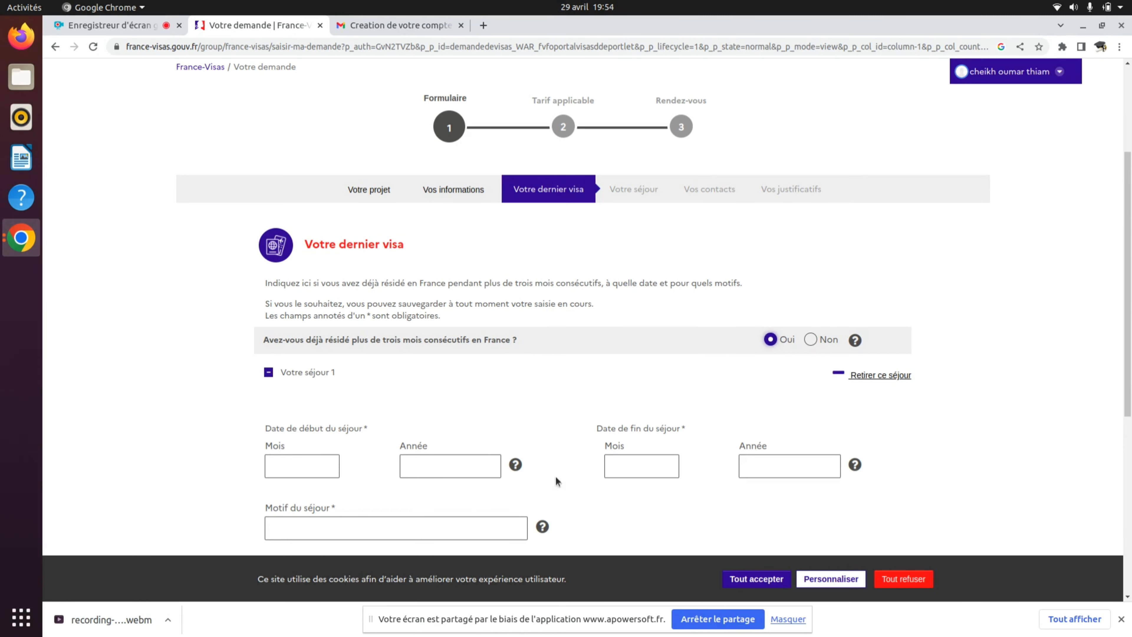
{"action": "left_click", "coordinate": [812, 340]}
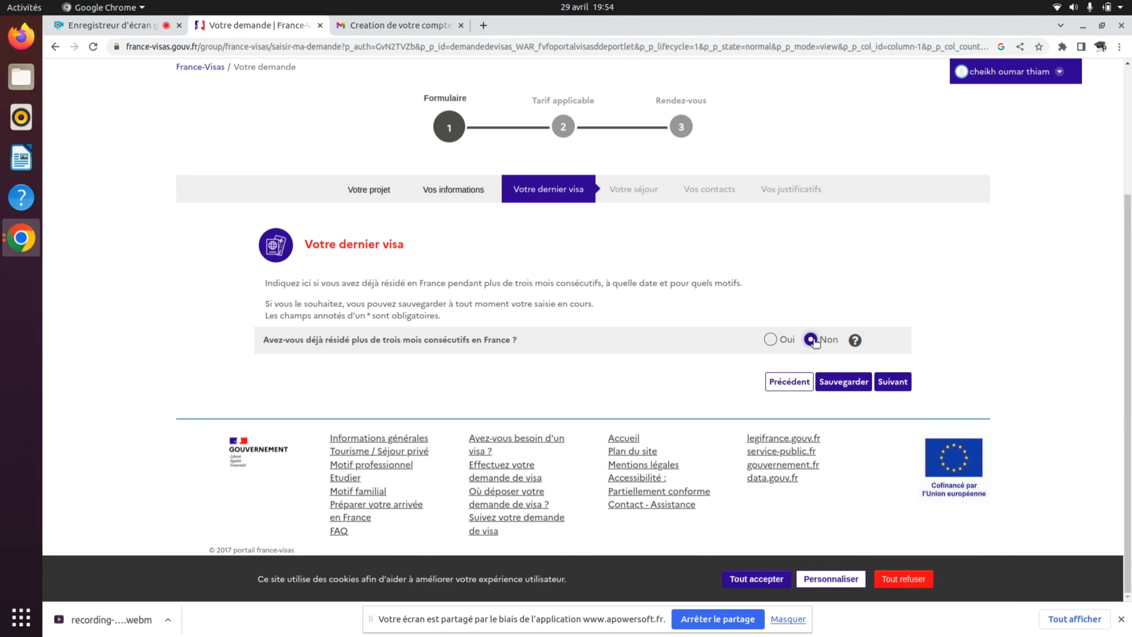
{"action": "left_click", "coordinate": [900, 386]}
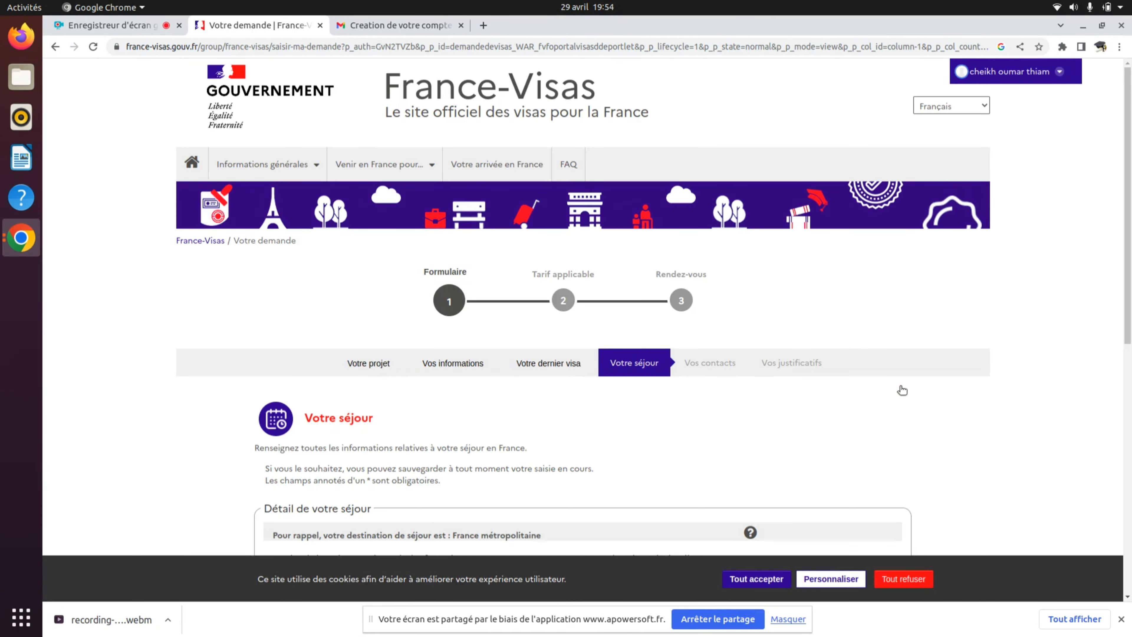
- Pick 1 September 2023 as the arrival date and 'Supérieure à un an' as months of stay
{"action": "scroll", "coordinate": [900, 386], "scroll_direction": "down", "scroll_amount": 6}
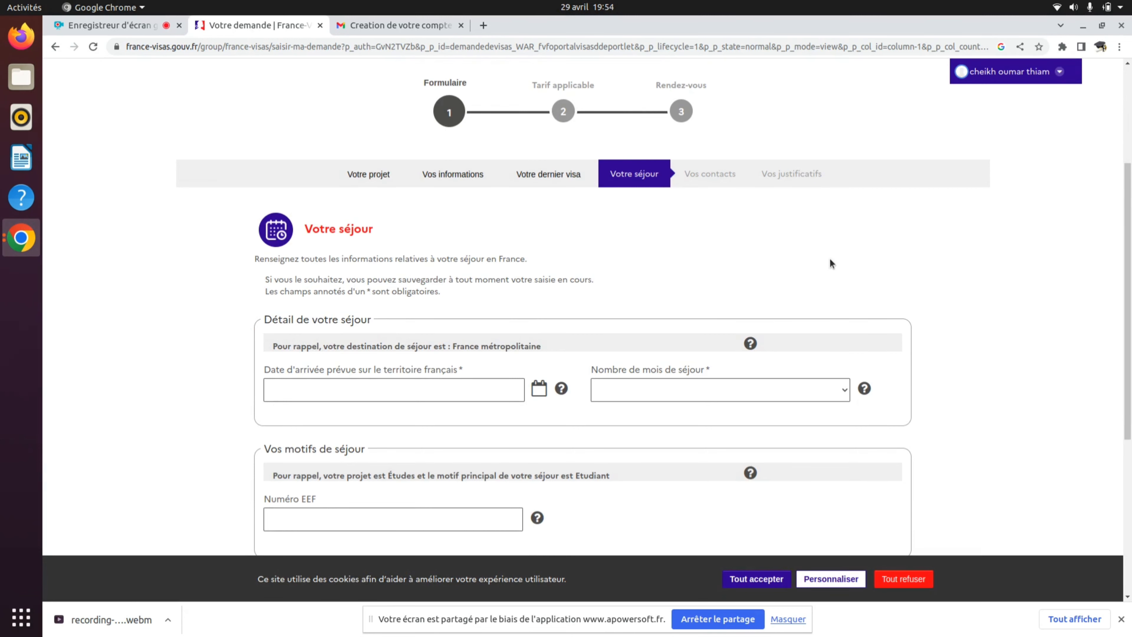
{"action": "scroll", "coordinate": [829, 262], "scroll_direction": "down", "scroll_amount": 2}
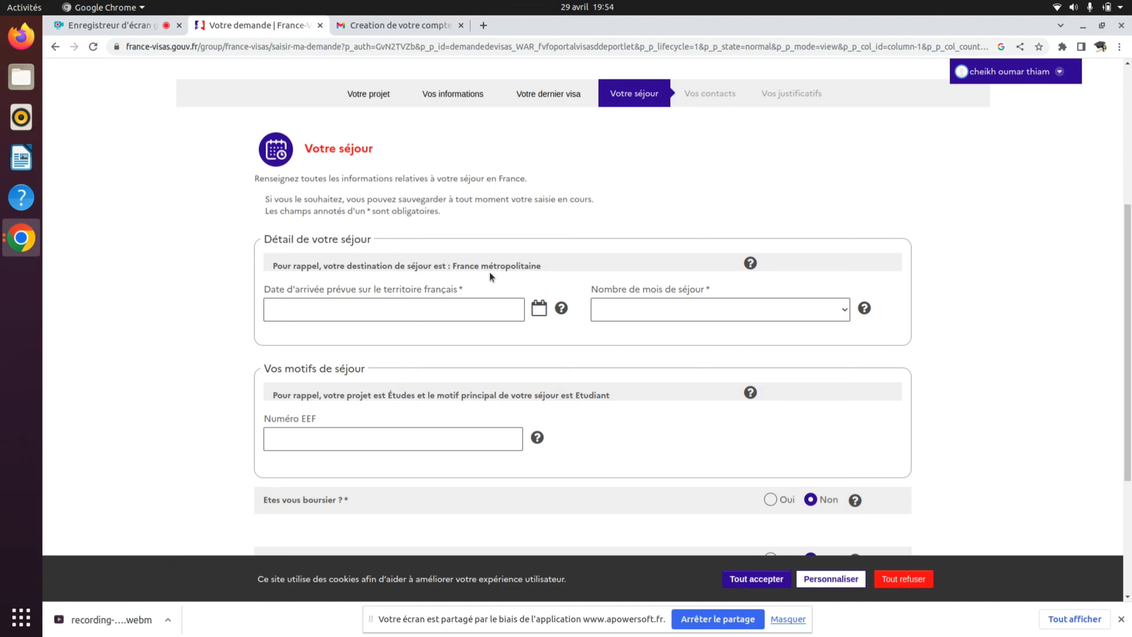
{"action": "left_click_drag", "start_coordinate": [452, 266], "coordinate": [554, 269]}
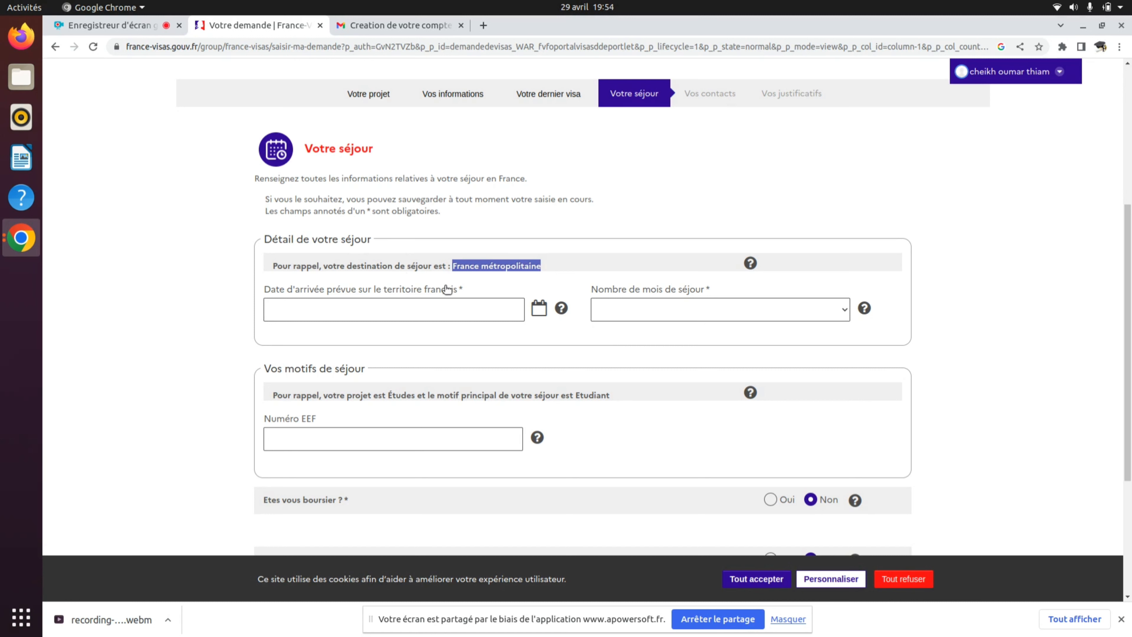
{"action": "left_click", "coordinate": [419, 302]}
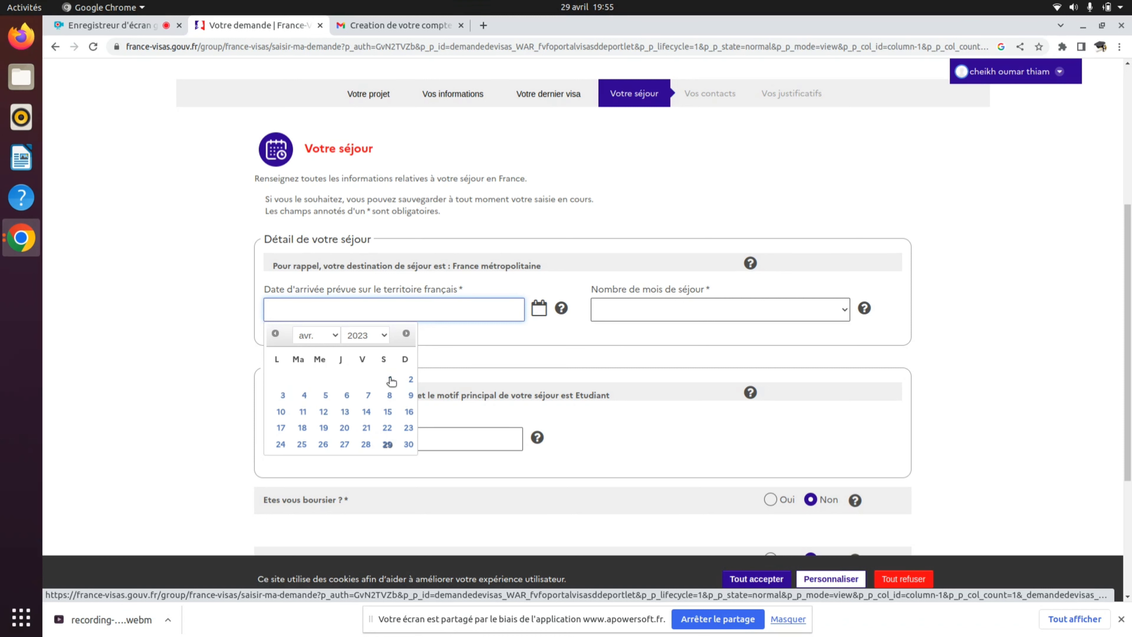
{"action": "left_click", "coordinate": [336, 338]}
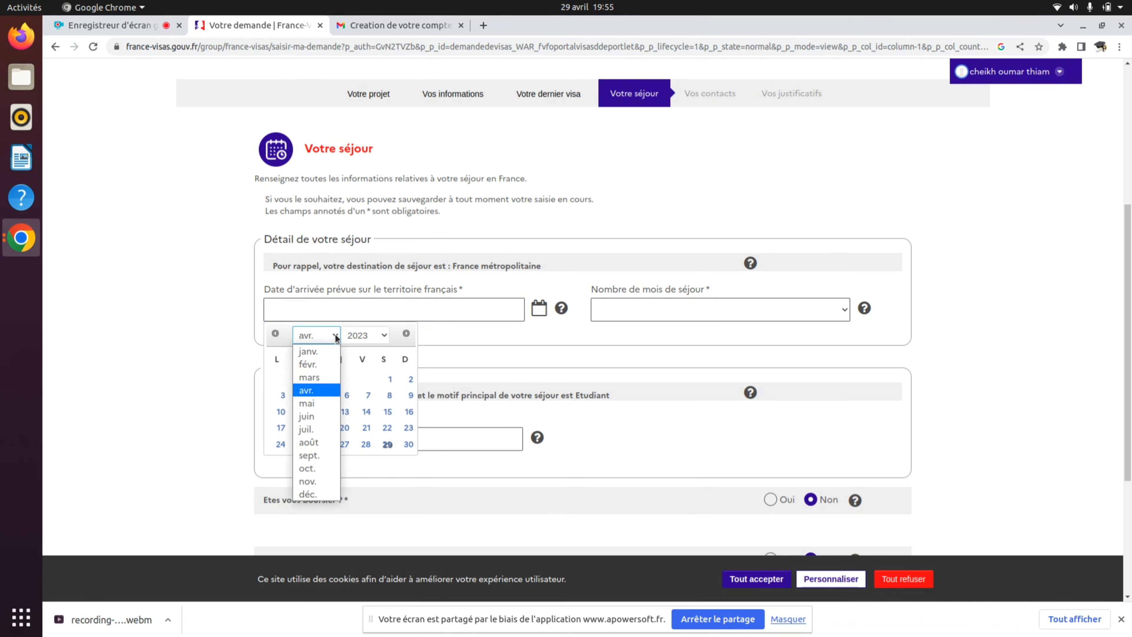
{"action": "left_click", "coordinate": [317, 455]}
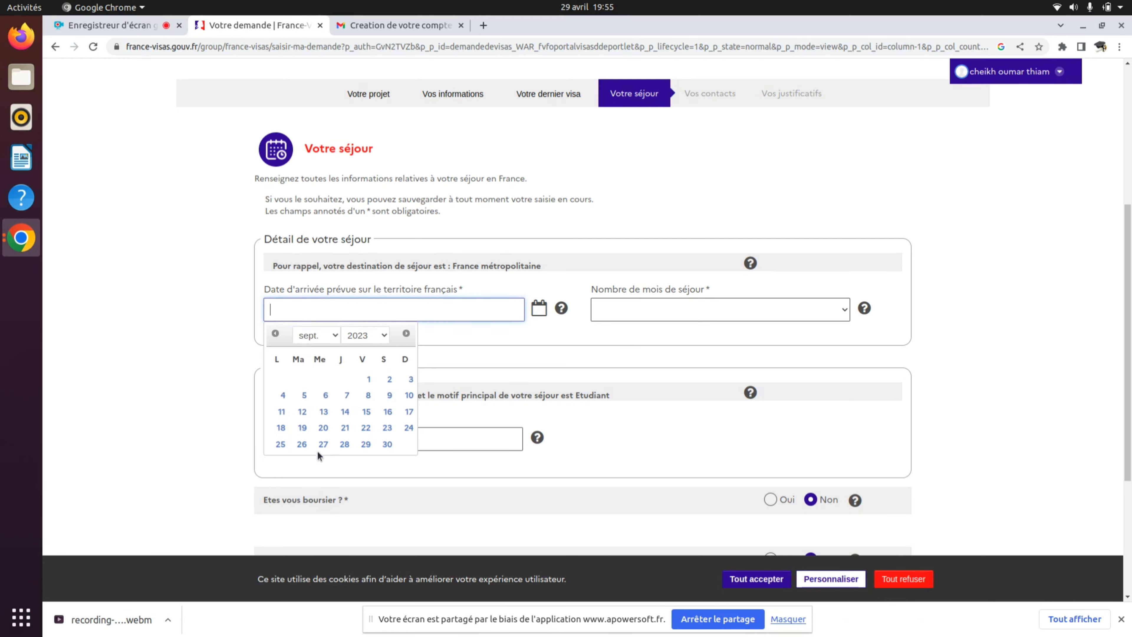
{"action": "left_click", "coordinate": [369, 378]}
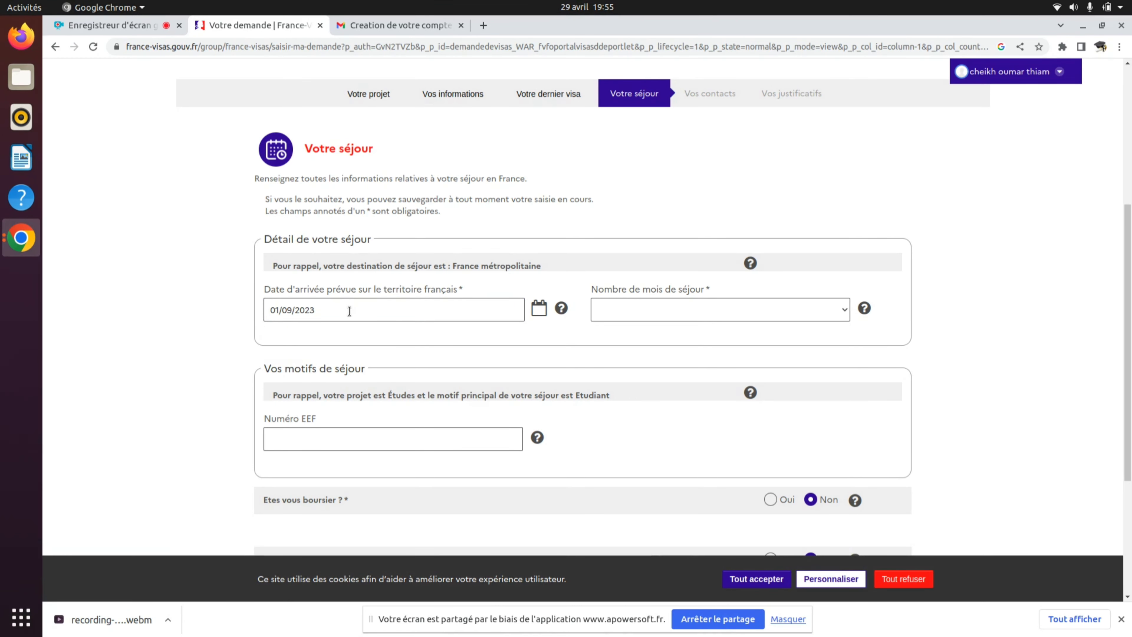
{"action": "left_click", "coordinate": [629, 311]}
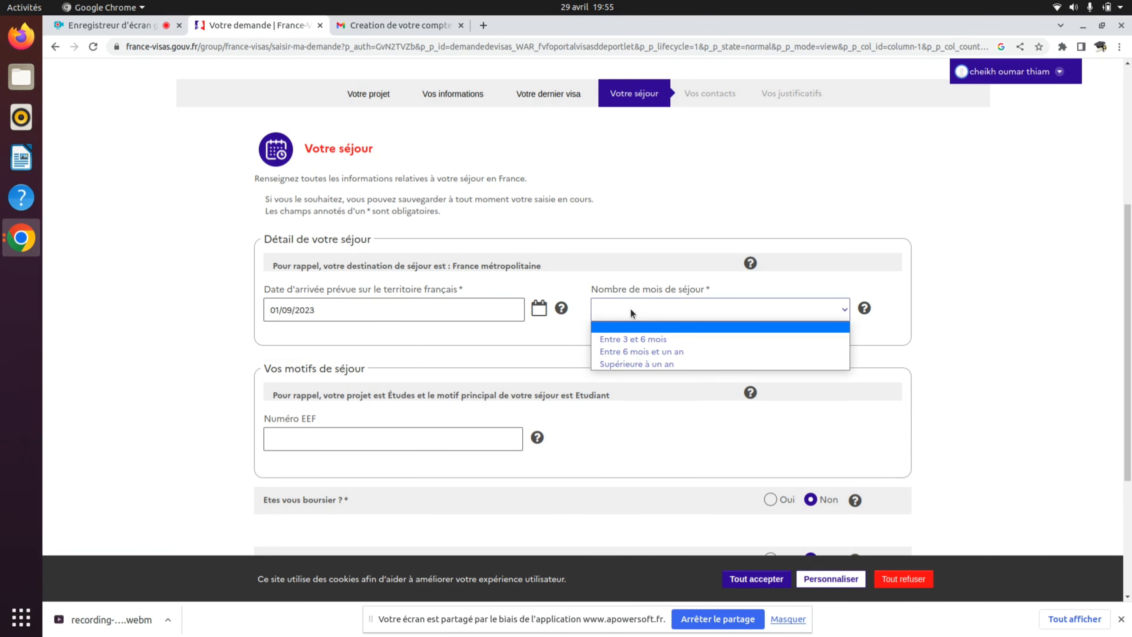
{"action": "left_click", "coordinate": [645, 364]}
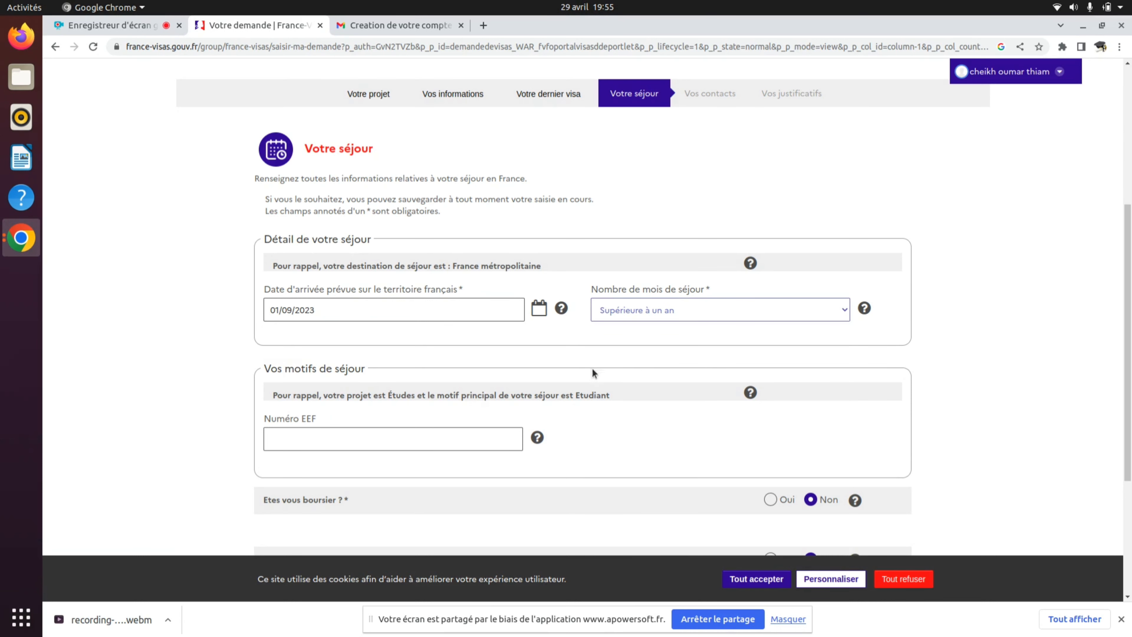
- Answer Non to the scholarship-holder question
{"action": "scroll", "coordinate": [502, 362], "scroll_direction": "down", "scroll_amount": 1}
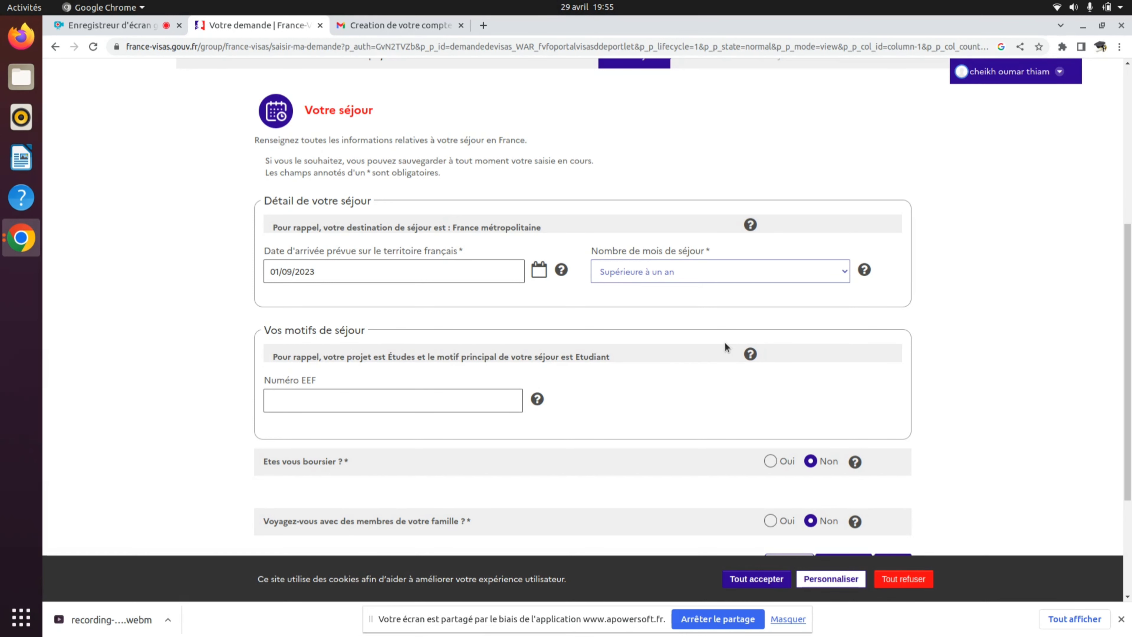
{"action": "scroll", "coordinate": [724, 343], "scroll_direction": "down", "scroll_amount": 1}
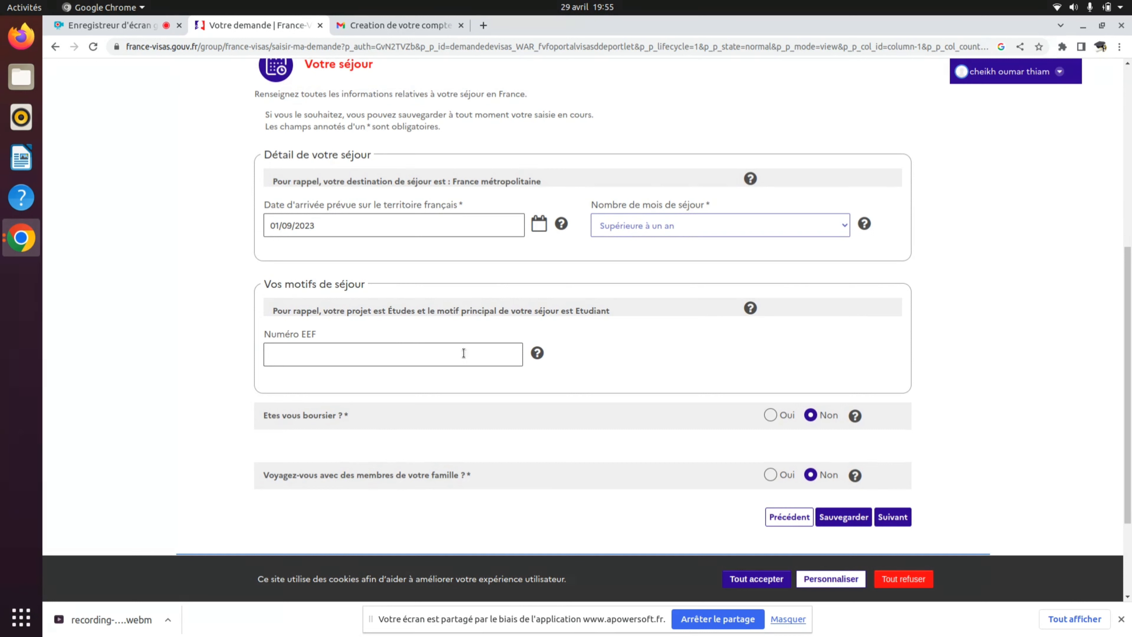
{"action": "left_click", "coordinate": [461, 363]}
{"action": "left_click_drag", "start_coordinate": [306, 333], "coordinate": [344, 335]}
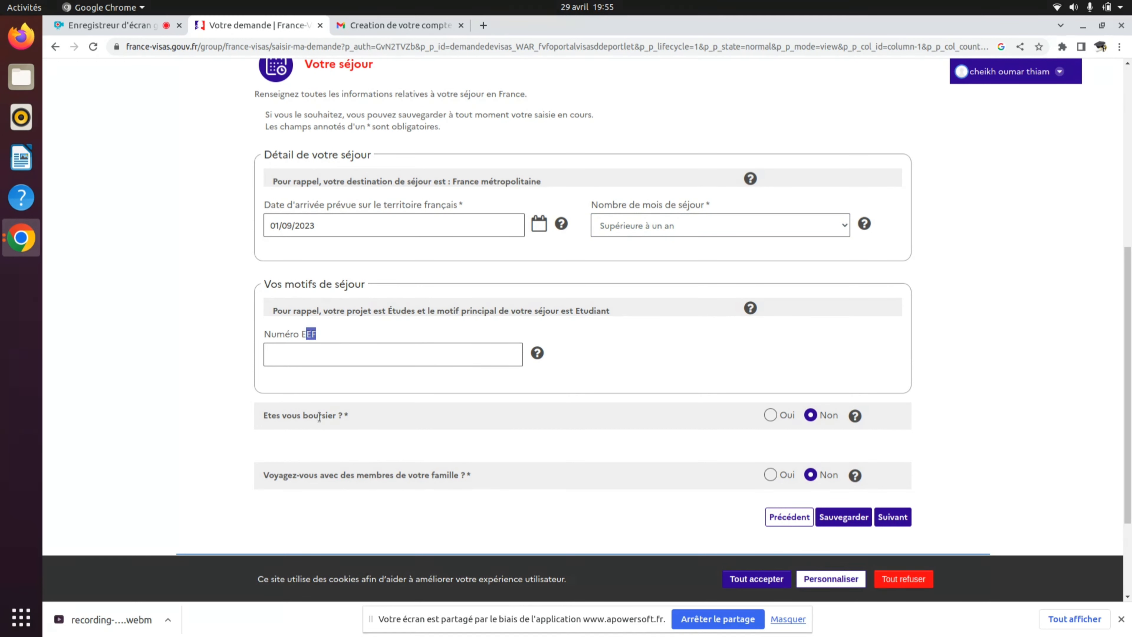
{"action": "left_click", "coordinate": [771, 415]}
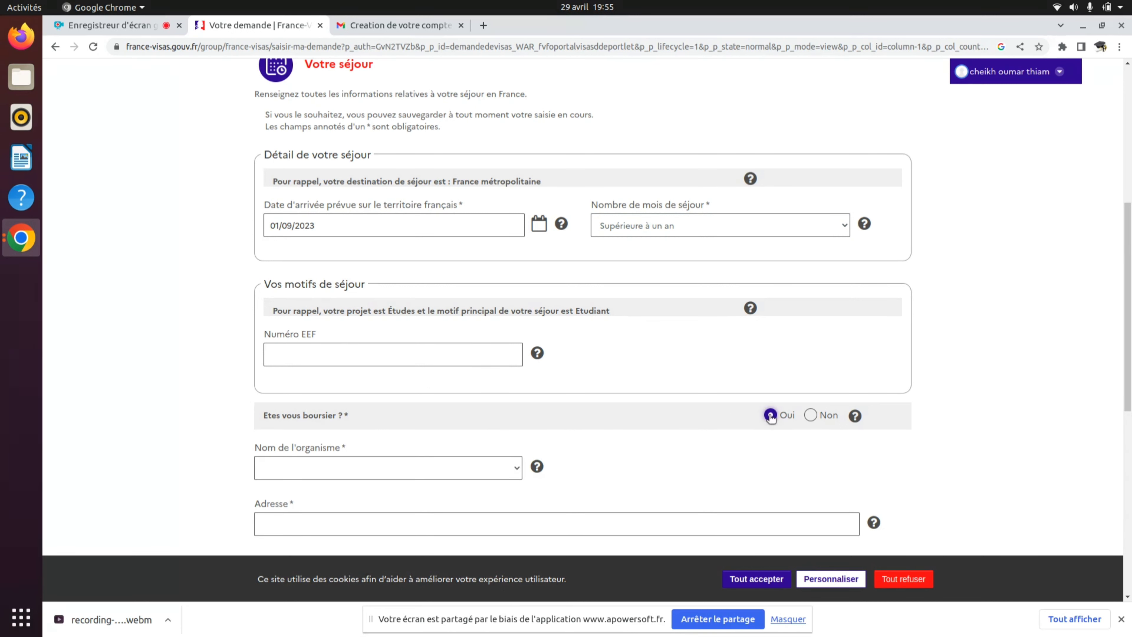
{"action": "left_click", "coordinate": [810, 416]}
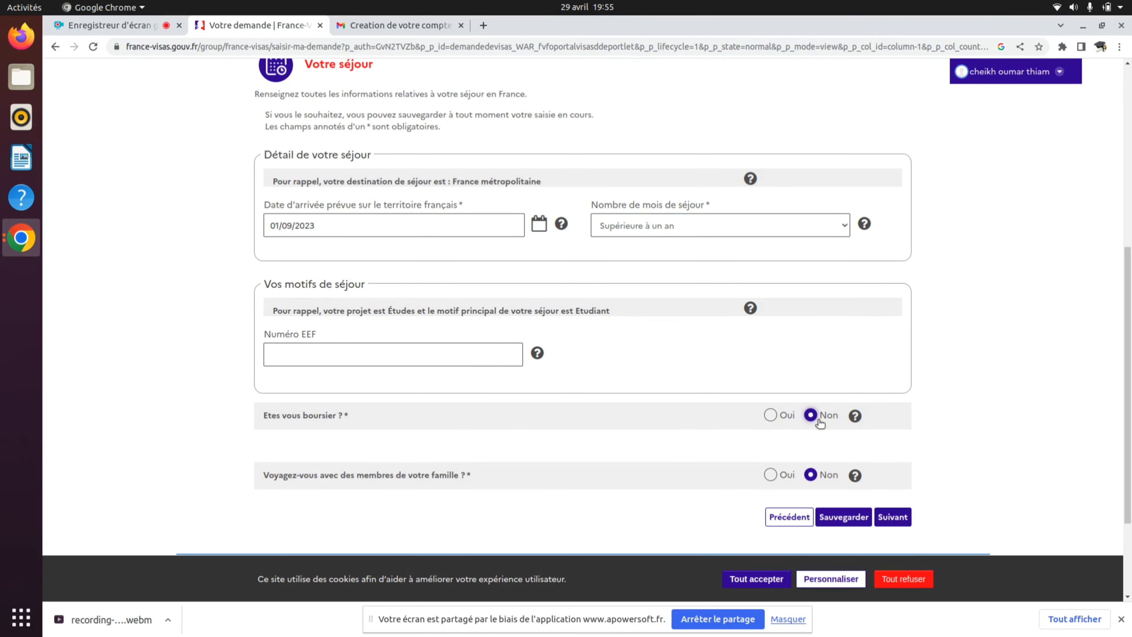
- Answer Non to travelling with family members and continue with Suivant
{"action": "scroll", "coordinate": [752, 435], "scroll_direction": "down", "scroll_amount": 2}
{"action": "scroll", "coordinate": [752, 435], "scroll_direction": "down", "scroll_amount": 1}
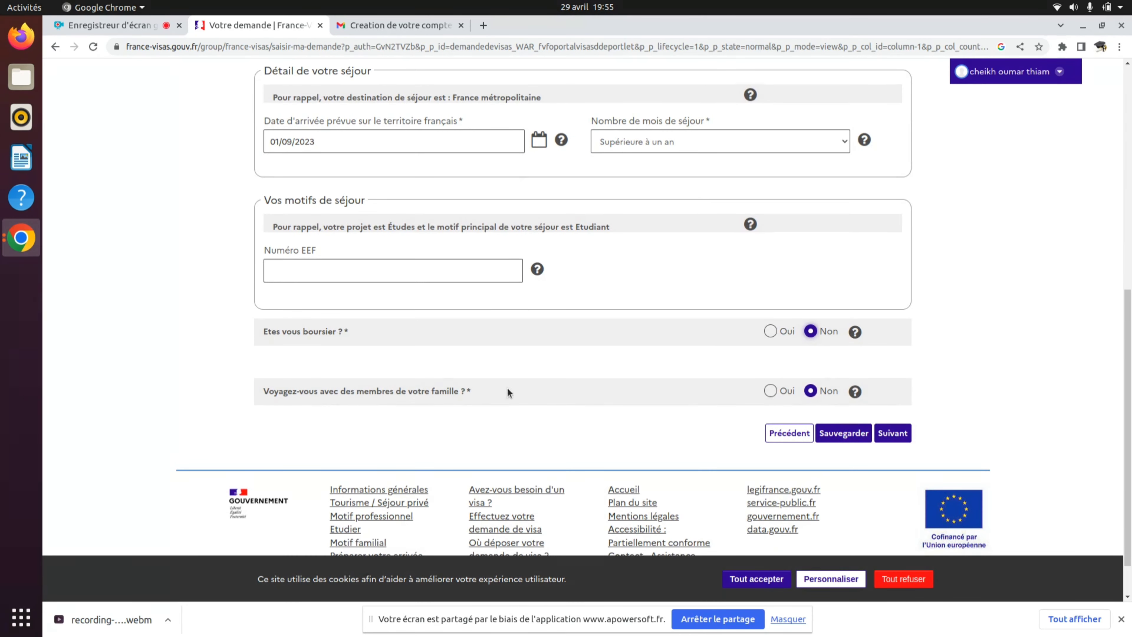
{"action": "left_click", "coordinate": [770, 392]}
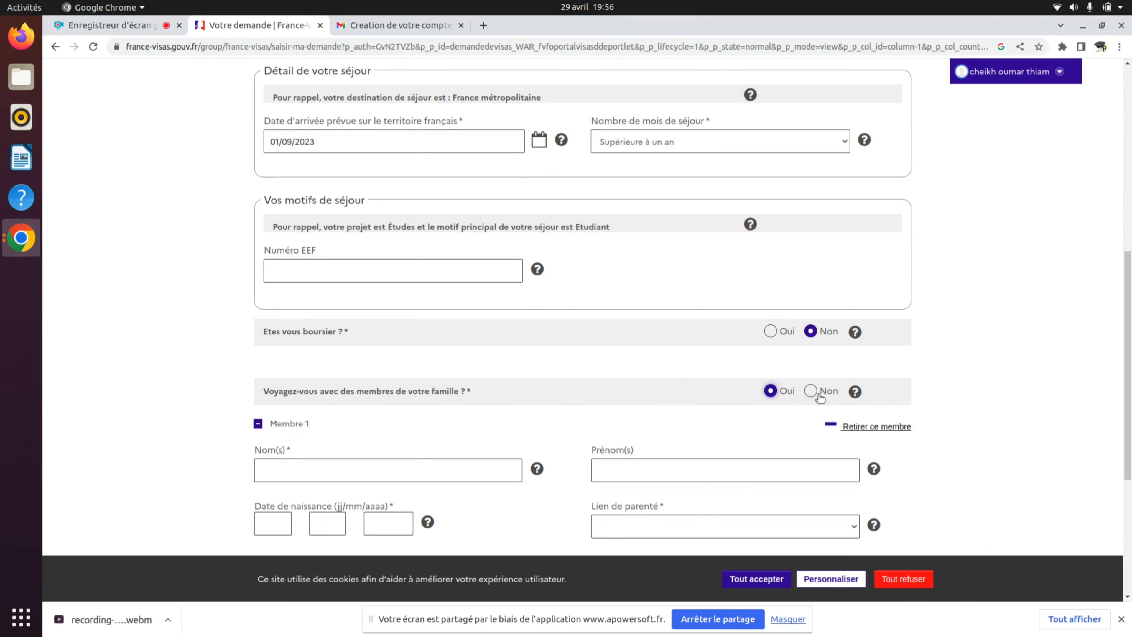
{"action": "left_click", "coordinate": [811, 391]}
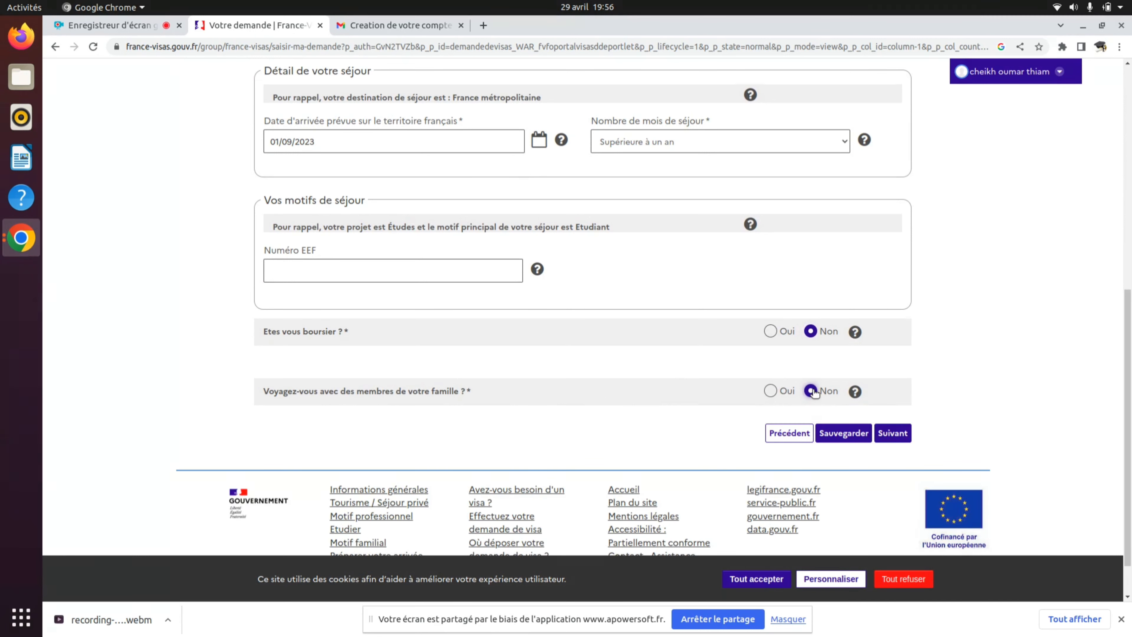
{"action": "scroll", "coordinate": [838, 393], "scroll_direction": "down", "scroll_amount": 1}
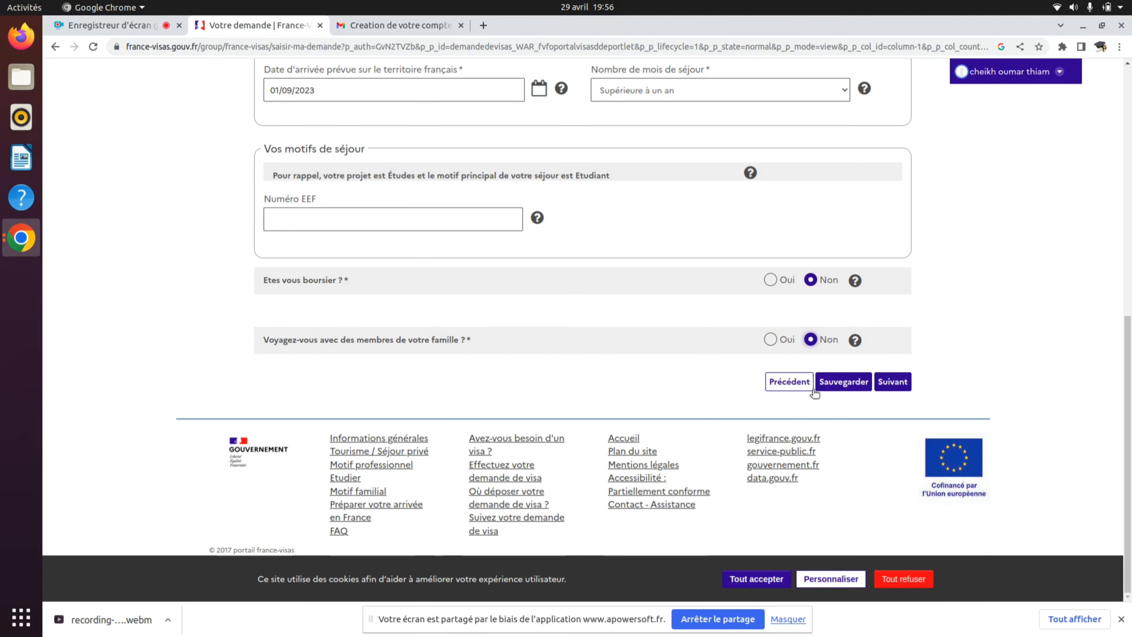
{"action": "left_click", "coordinate": [892, 381]}
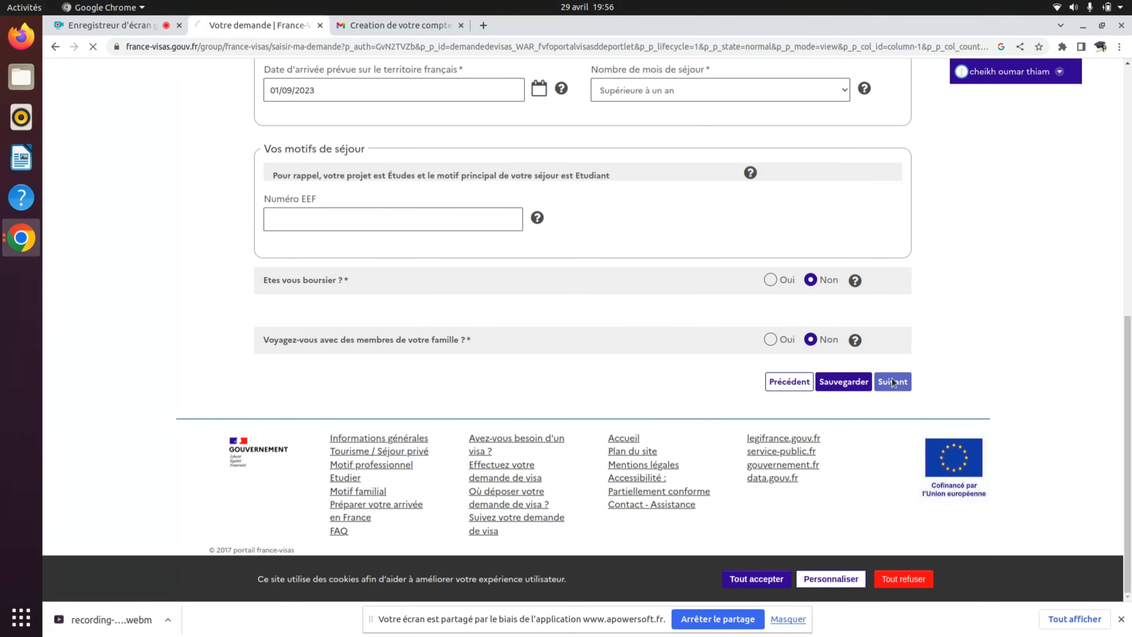
- Tick 'Par un autre garant', 'Hébergement fourni' and 'Une personne m'accueille' on Vos contacts
{"action": "scroll", "coordinate": [893, 381], "scroll_direction": "down", "scroll_amount": 5}
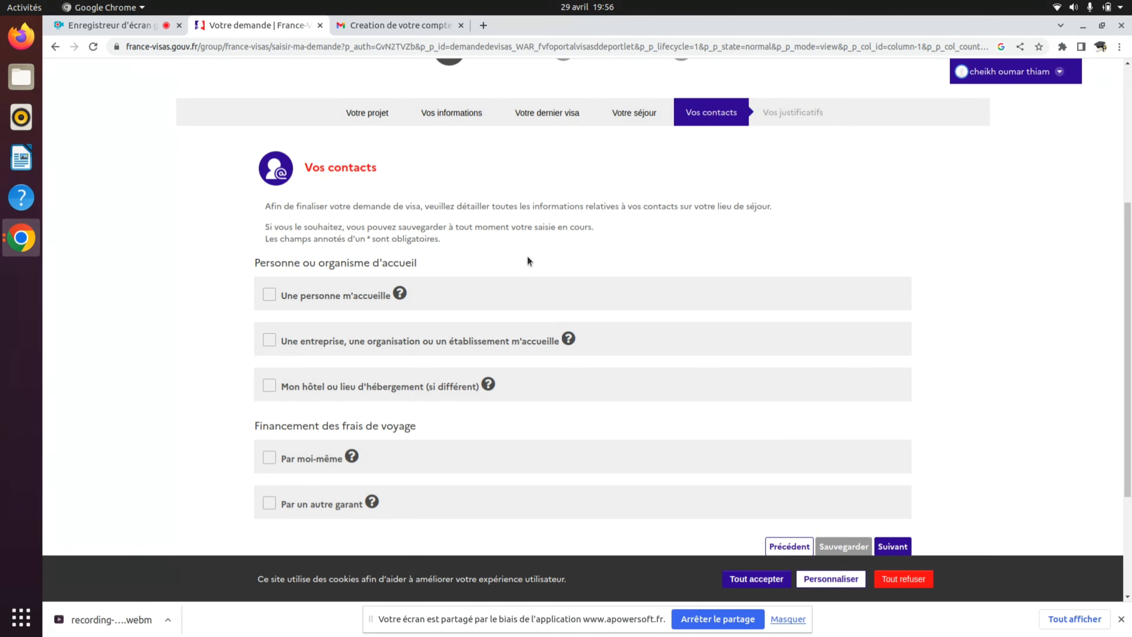
{"action": "scroll", "coordinate": [528, 257], "scroll_direction": "down", "scroll_amount": 3}
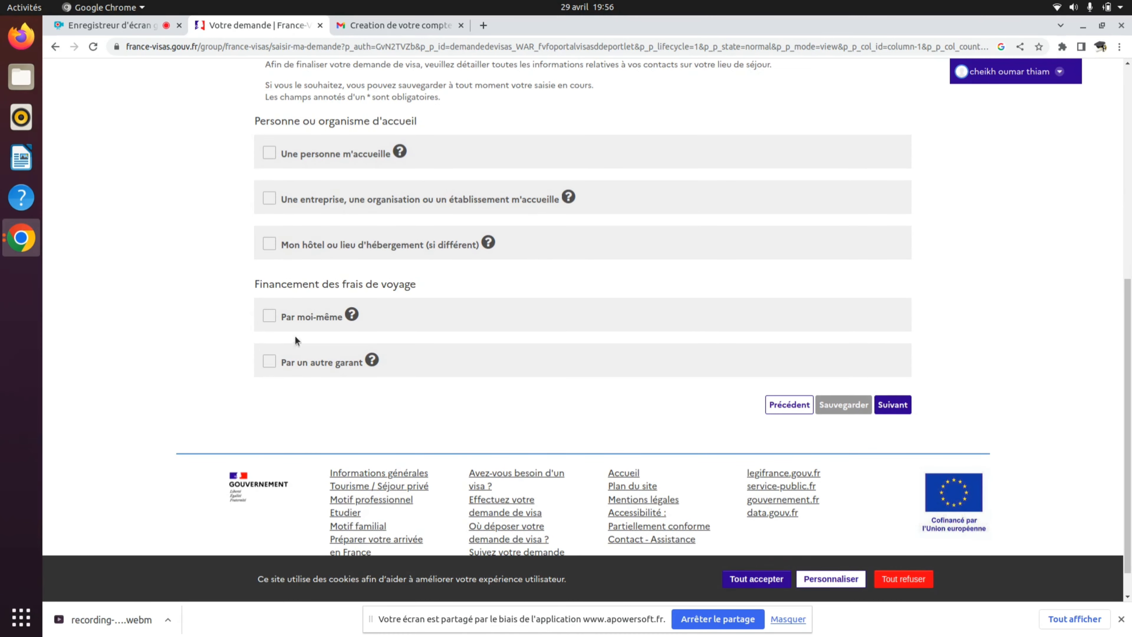
{"action": "left_click", "coordinate": [269, 361]}
{"action": "scroll", "coordinate": [267, 362], "scroll_direction": "down", "scroll_amount": 3}
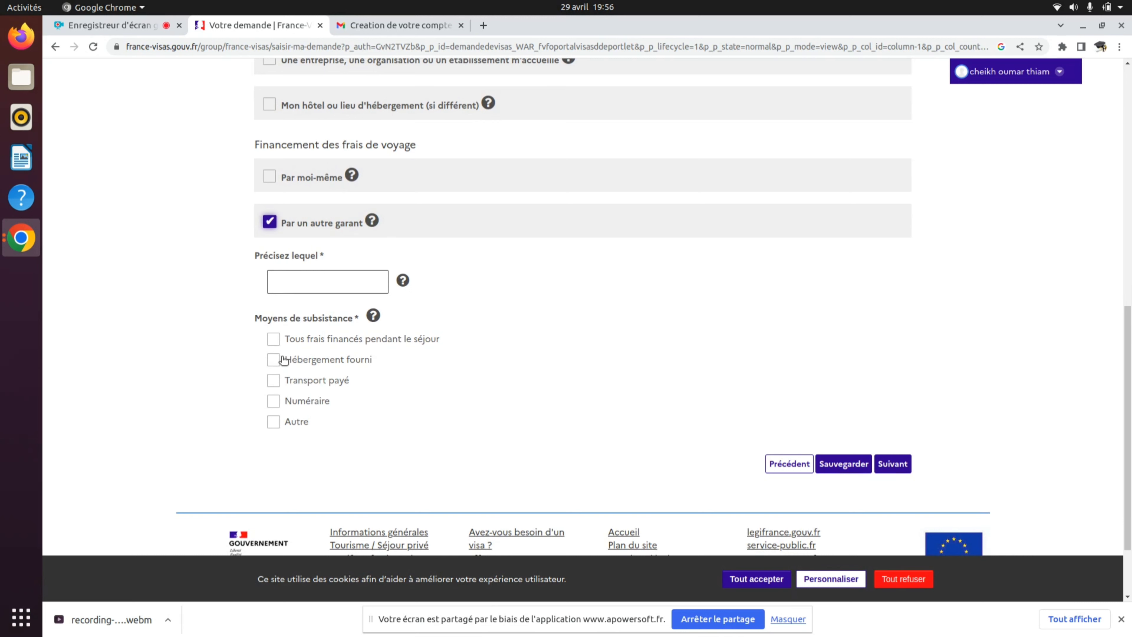
{"action": "left_click", "coordinate": [273, 359]}
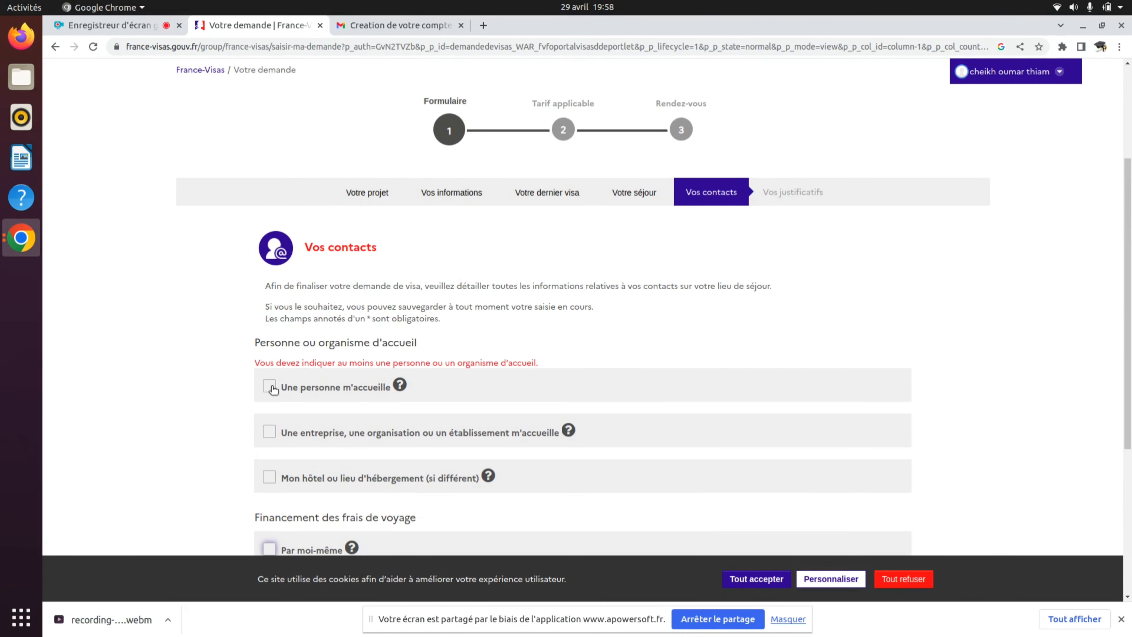
{"action": "left_click", "coordinate": [270, 386]}
- Enter the host's surname and first names, correcting a first-name typo
{"action": "scroll", "coordinate": [356, 417], "scroll_direction": "down", "scroll_amount": 5}
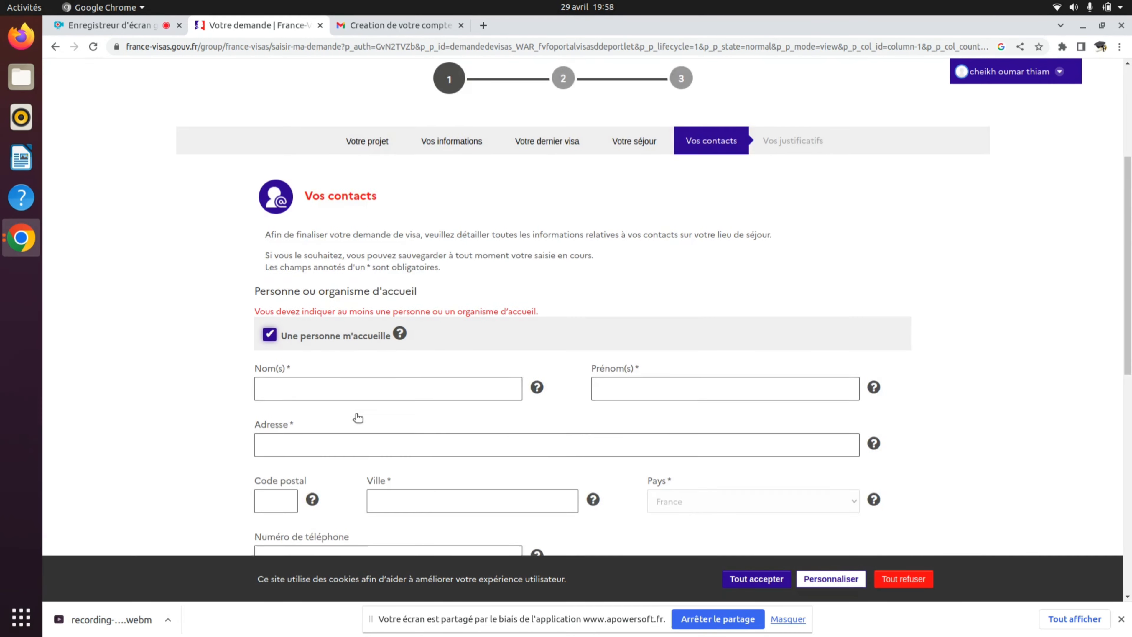
{"action": "left_click", "coordinate": [348, 321]}
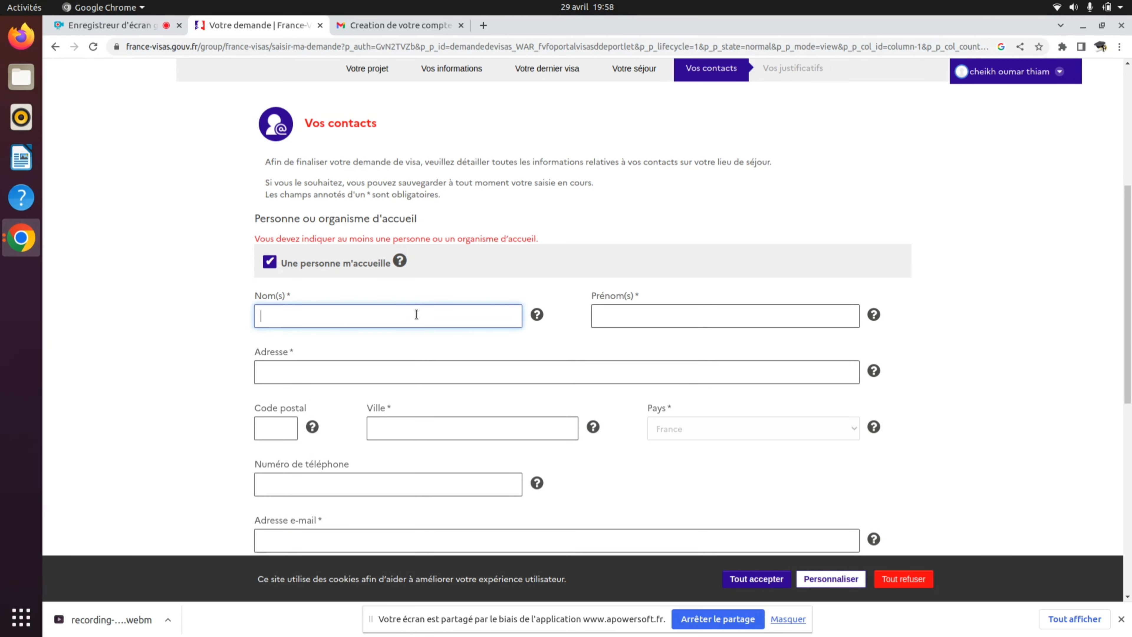
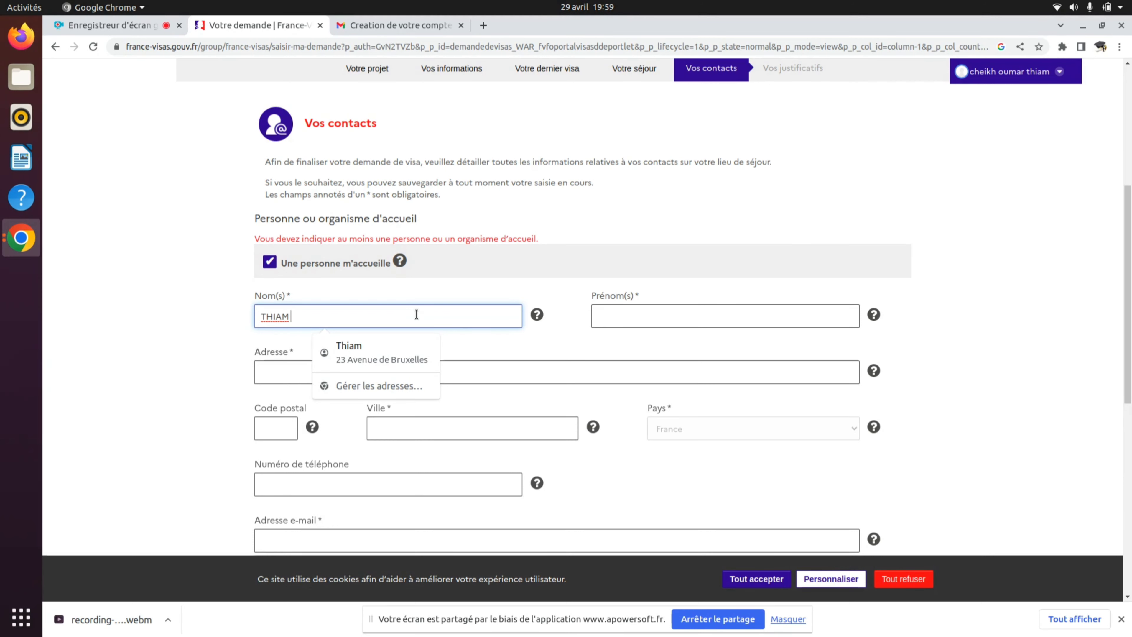
{"action": "left_click", "coordinate": [630, 319]}
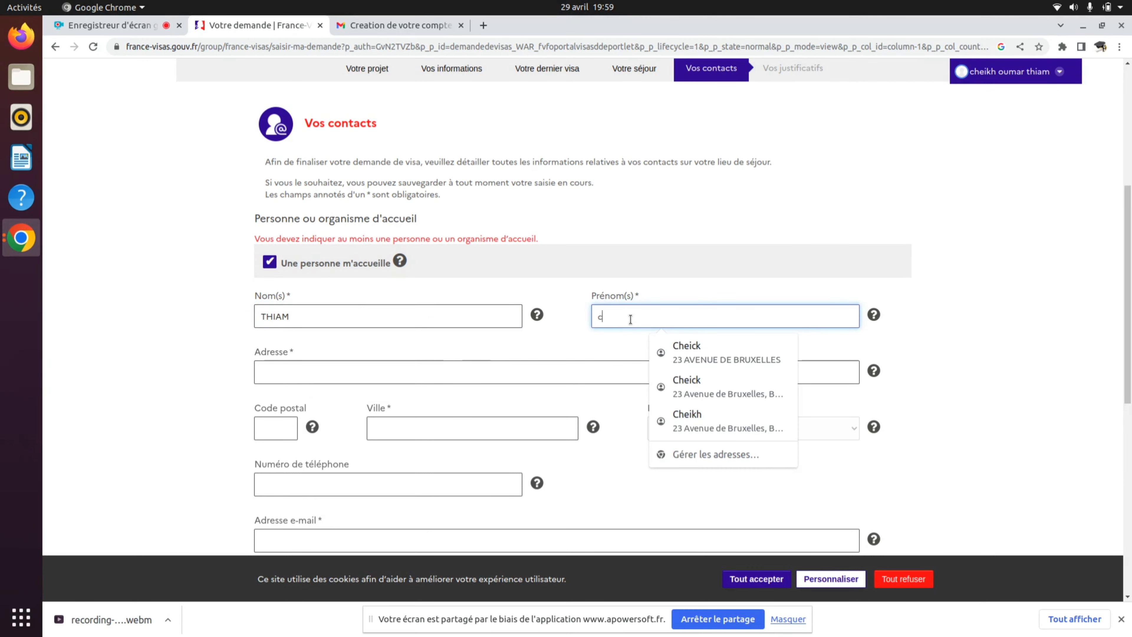
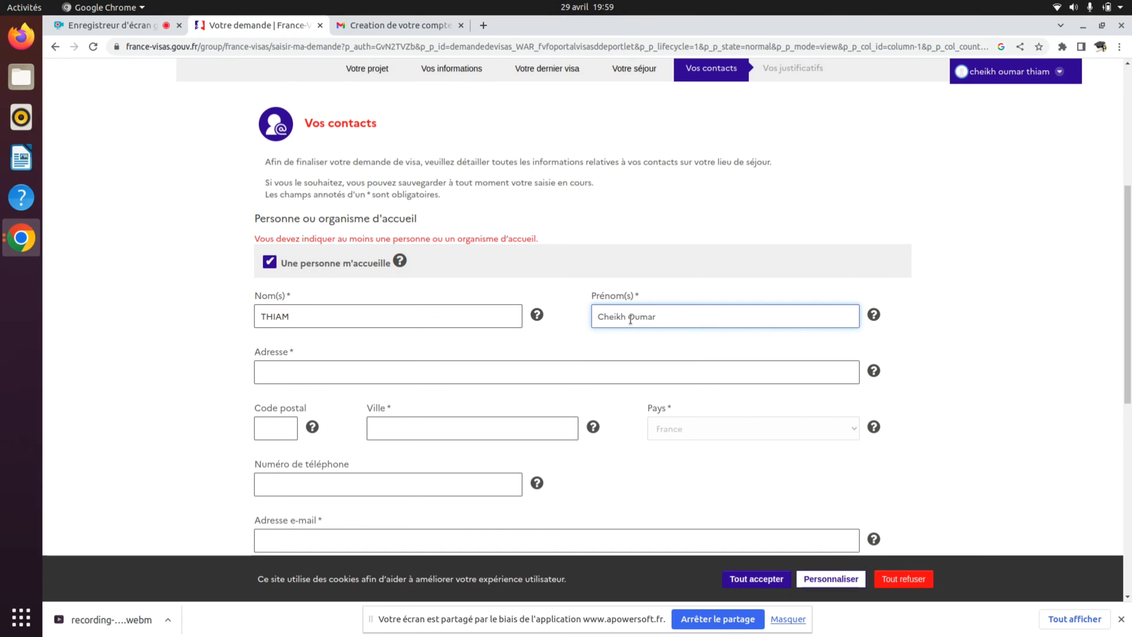
- Fill the host's address, postcode, city and e-mail from autofill, clearing the phone number
{"action": "left_click", "coordinate": [511, 363]}
{"action": "scroll", "coordinate": [387, 266], "scroll_direction": "down", "scroll_amount": 2}
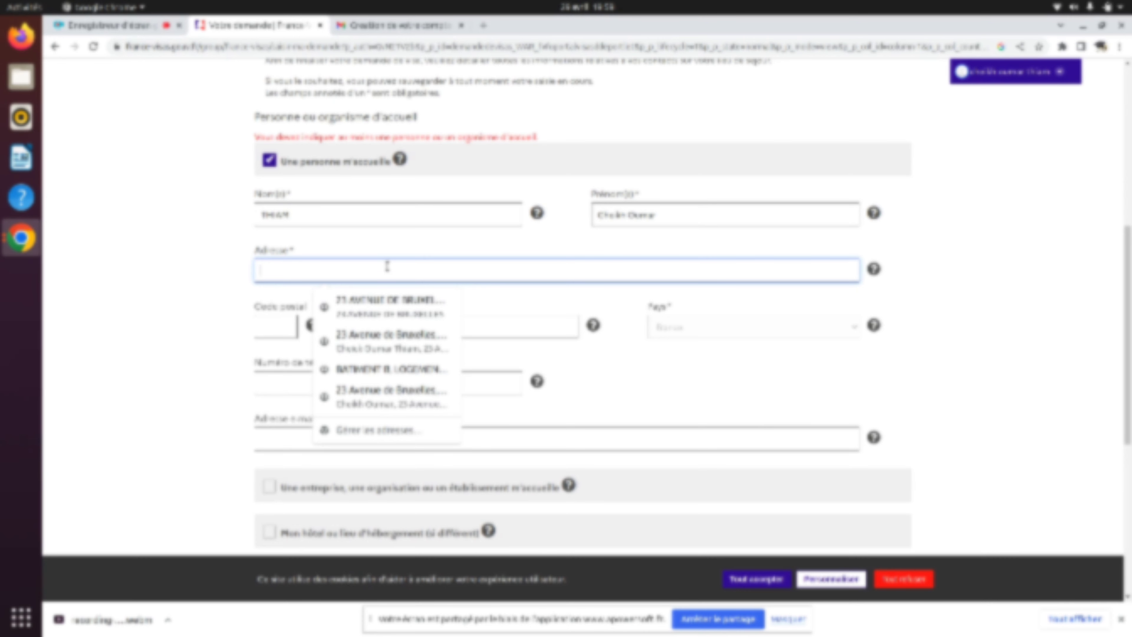
{"action": "left_click", "coordinate": [395, 305]}
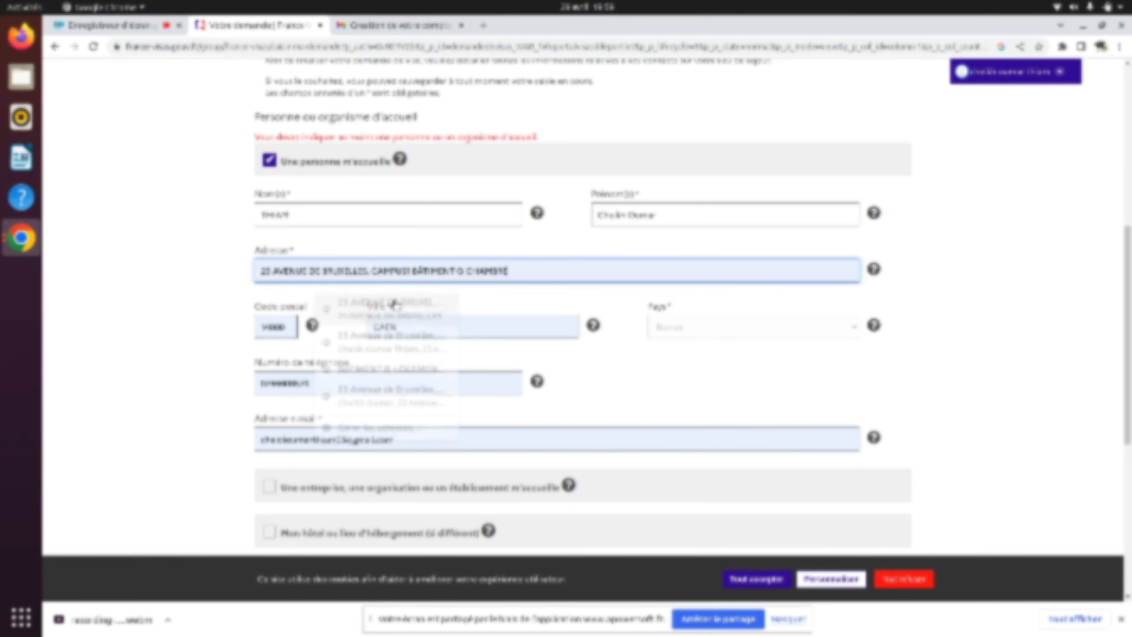
{"action": "left_click", "coordinate": [331, 389]}
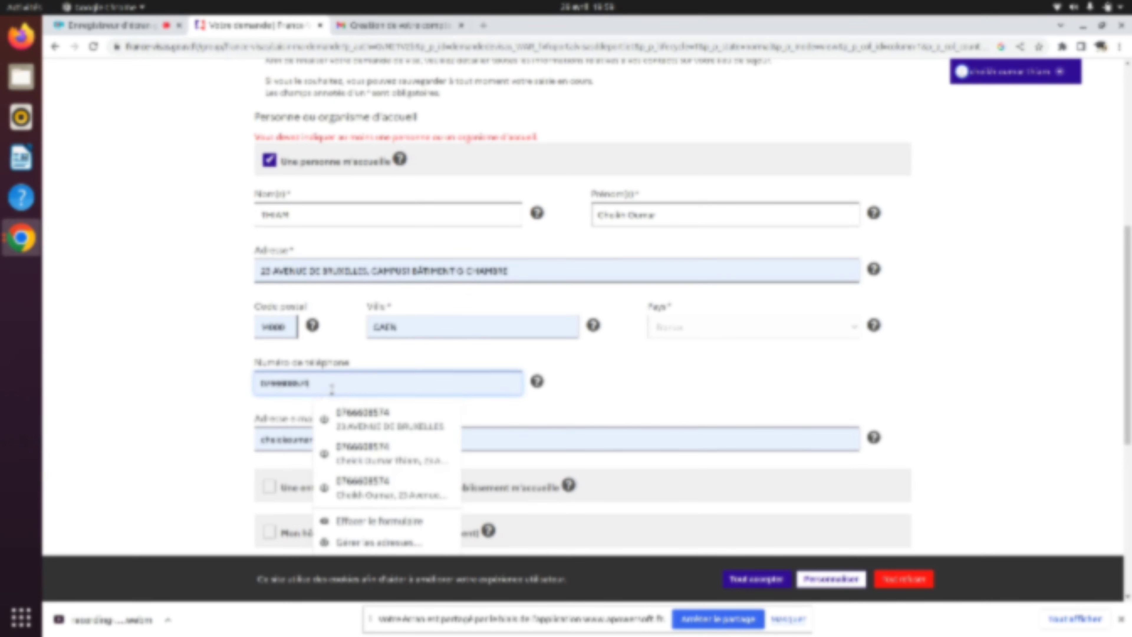
{"action": "key", "text": "BackSpace"}
{"action": "key", "text": "BackSpace"}
{"action": "key", "text": "BackSpace"}
{"action": "key", "text": "BackSpace"}
{"action": "key", "text": "BackSpace"}
{"action": "key", "text": "BackSpace"}
{"action": "key", "text": "BackSpace"}
{"action": "key", "text": "BackSpace"}
{"action": "key", "text": "BackSpace"}
{"action": "key", "text": "BackSpace"}
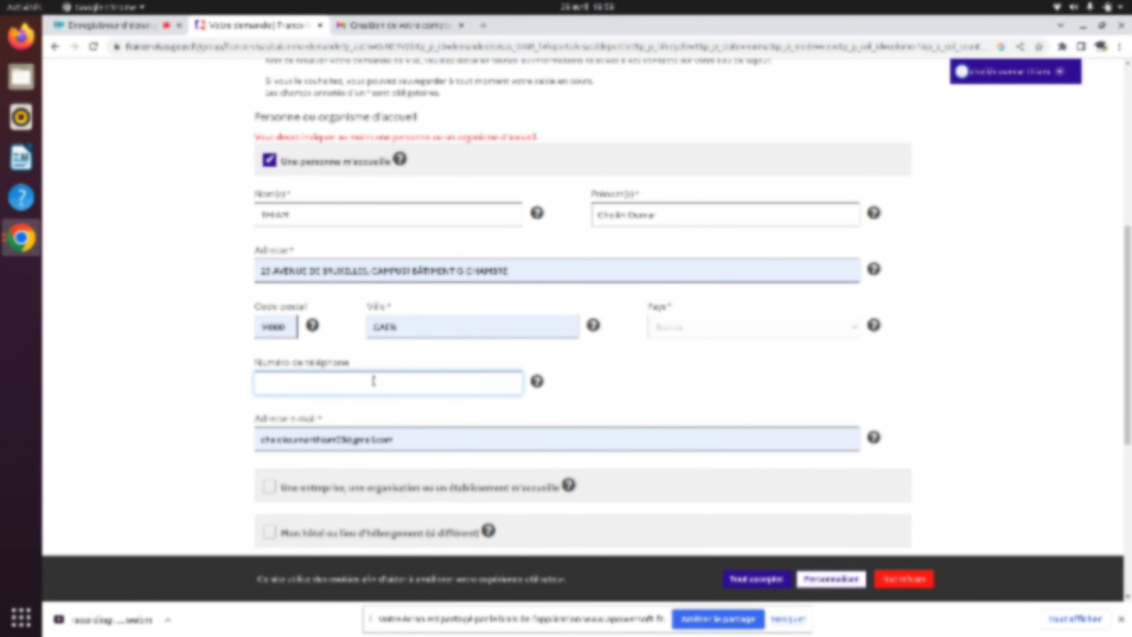
{"action": "left_click", "coordinate": [587, 368]}
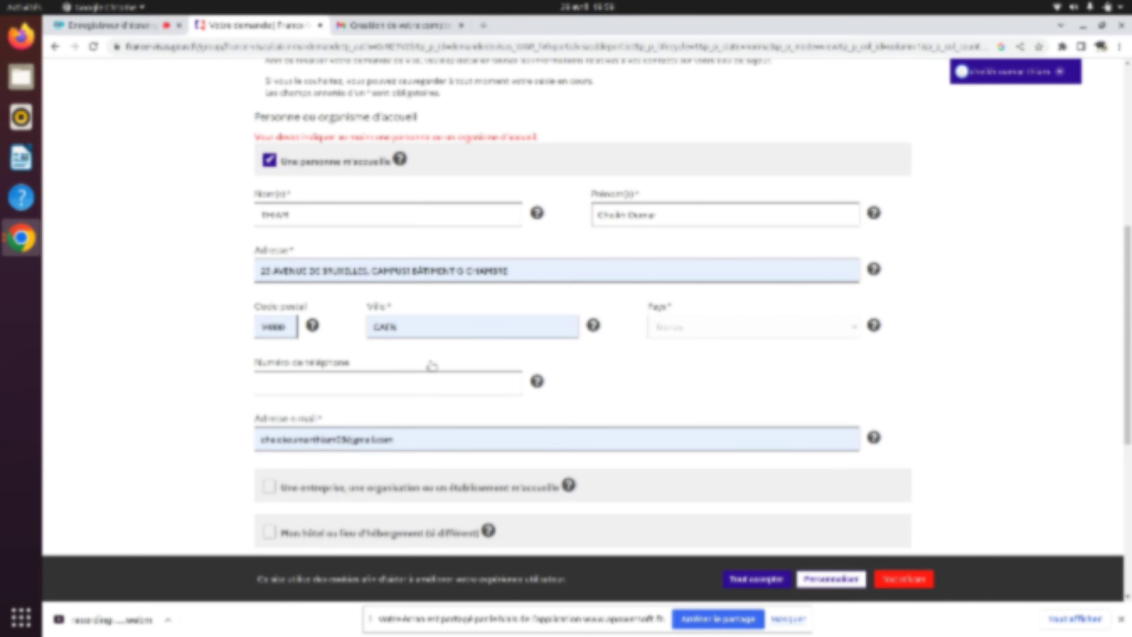
- Scroll the contacts page to the 'Financement des frais de voyage' funding error
{"action": "scroll", "coordinate": [488, 440], "scroll_direction": "down", "scroll_amount": 2}
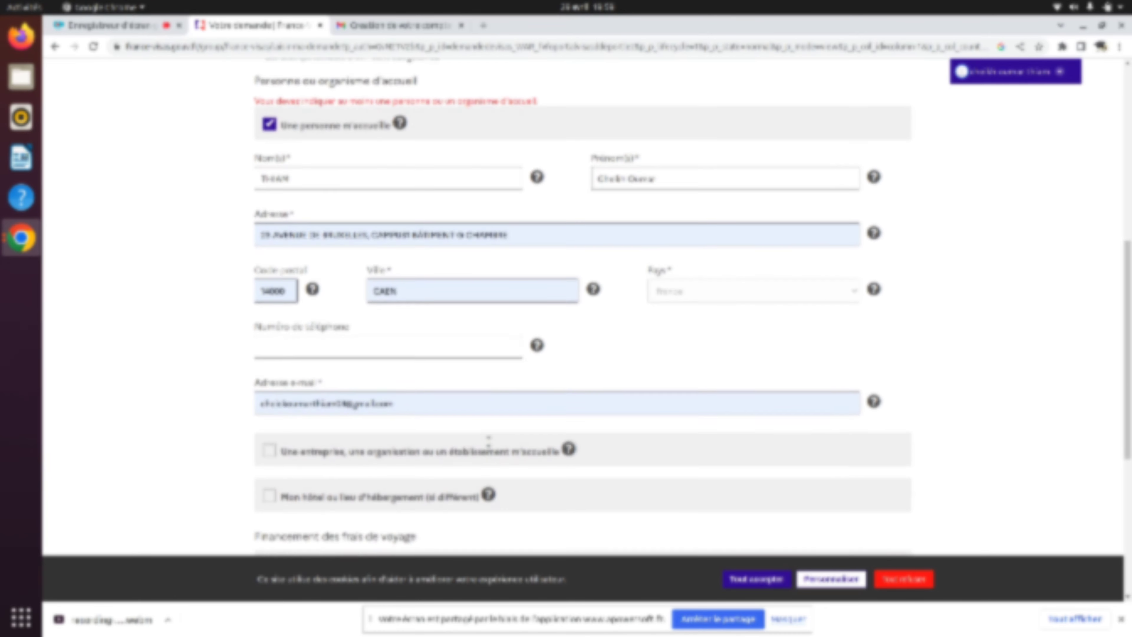
{"action": "scroll", "coordinate": [488, 440], "scroll_direction": "down", "scroll_amount": 1}
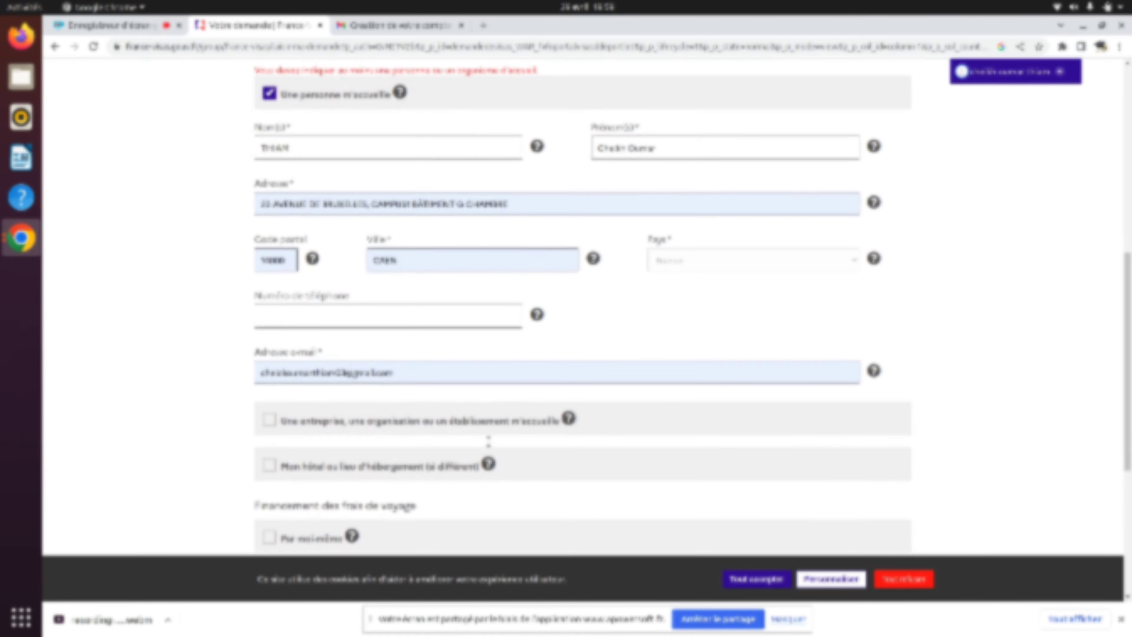
{"action": "scroll", "coordinate": [489, 441], "scroll_direction": "up", "scroll_amount": 1}
{"action": "scroll", "coordinate": [488, 441], "scroll_direction": "down", "scroll_amount": 1}
{"action": "scroll", "coordinate": [489, 441], "scroll_direction": "up", "scroll_amount": 1}
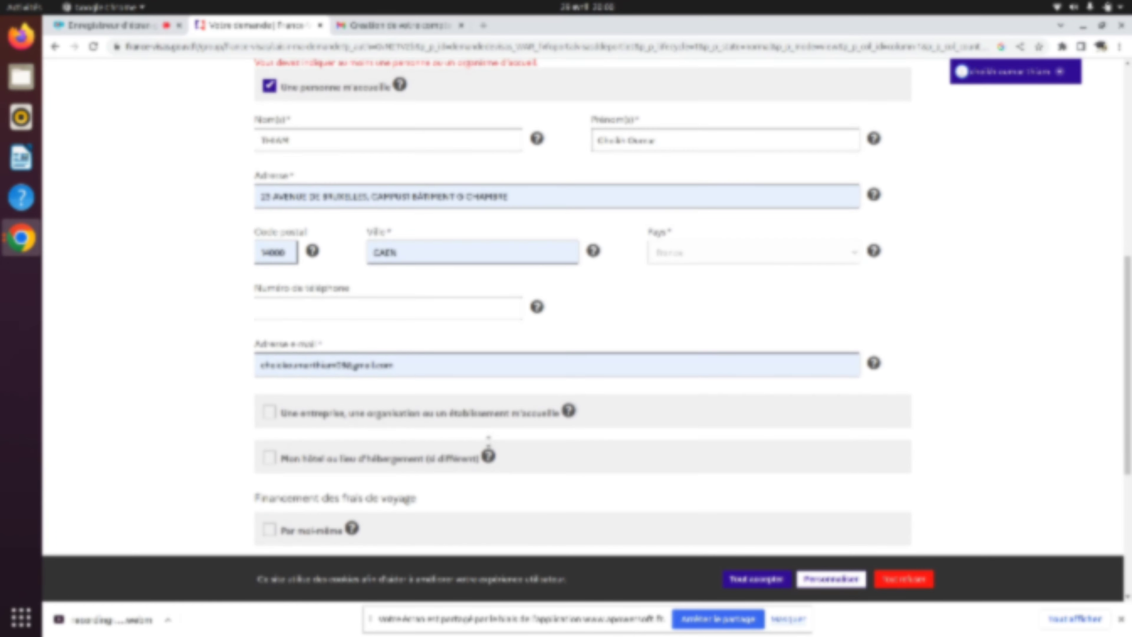
{"action": "scroll", "coordinate": [489, 440], "scroll_direction": "up", "scroll_amount": 1}
{"action": "scroll", "coordinate": [489, 439], "scroll_direction": "up", "scroll_amount": 1}
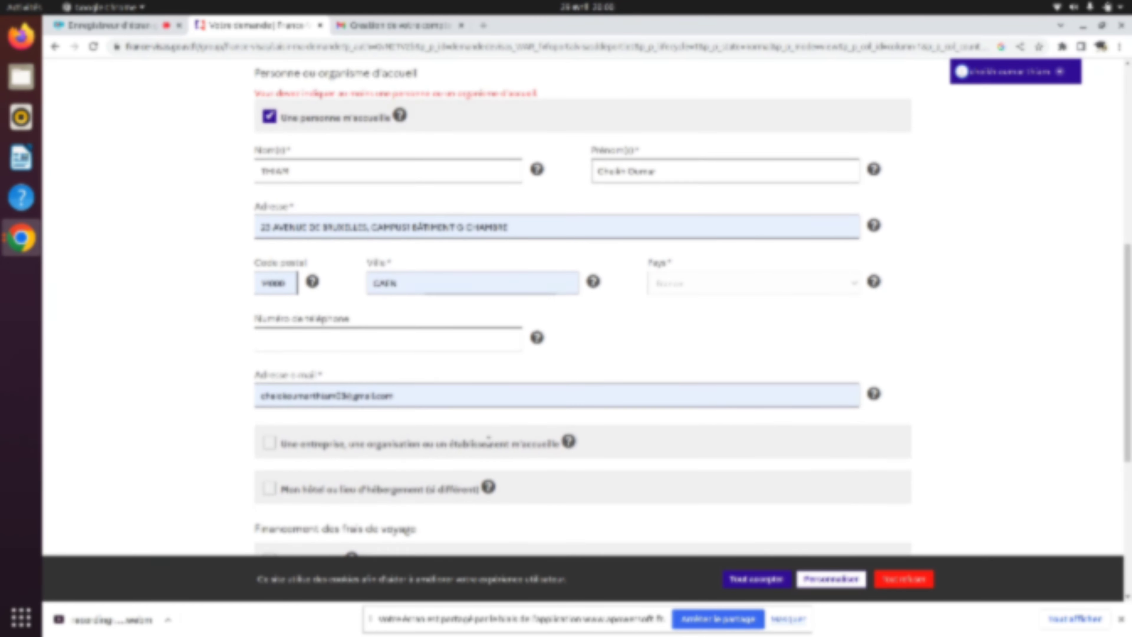
{"action": "scroll", "coordinate": [488, 439], "scroll_direction": "down", "scroll_amount": 1}
{"action": "scroll", "coordinate": [489, 439], "scroll_direction": "up", "scroll_amount": 1}
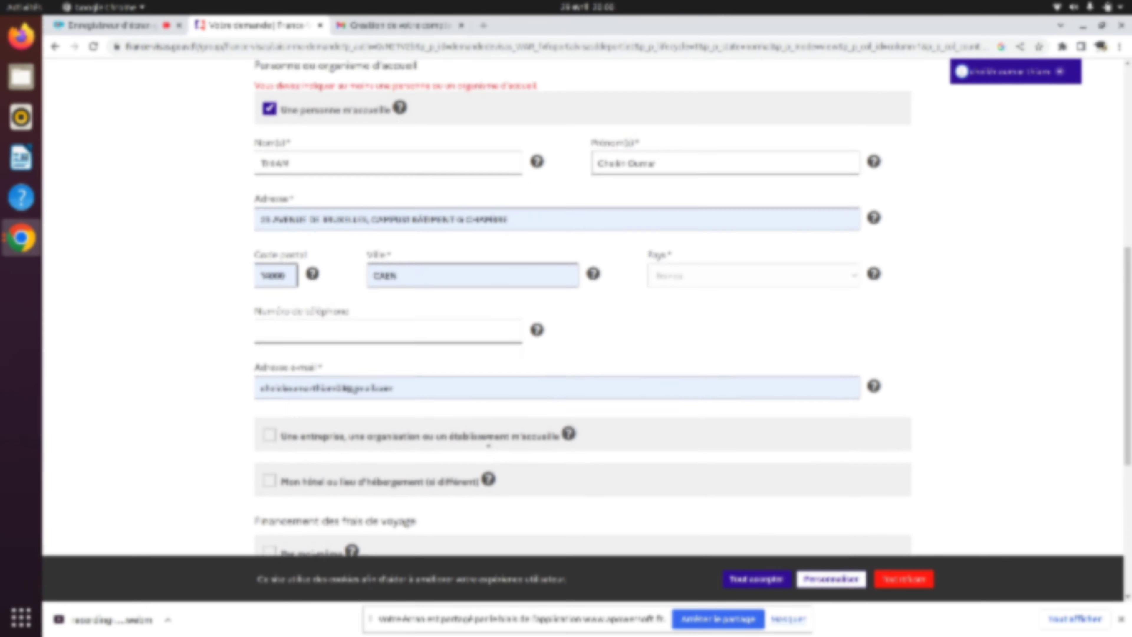
{"action": "scroll", "coordinate": [488, 439], "scroll_direction": "down", "scroll_amount": 3}
{"action": "scroll", "coordinate": [488, 441], "scroll_direction": "down", "scroll_amount": 5}
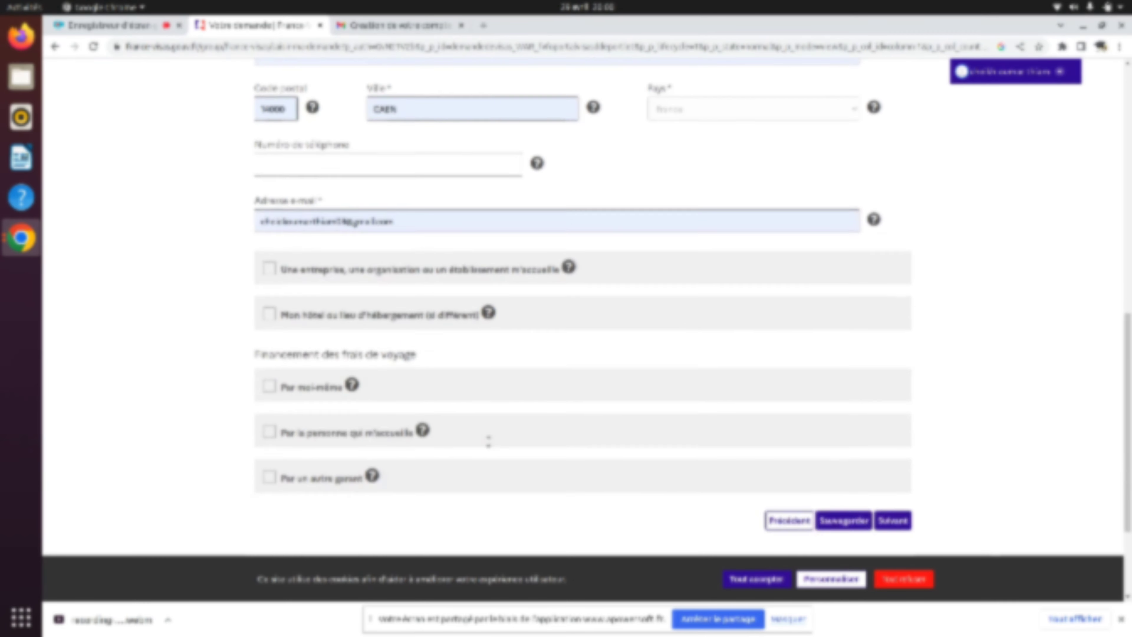
{"action": "scroll", "coordinate": [513, 444], "scroll_direction": "up", "scroll_amount": 1}
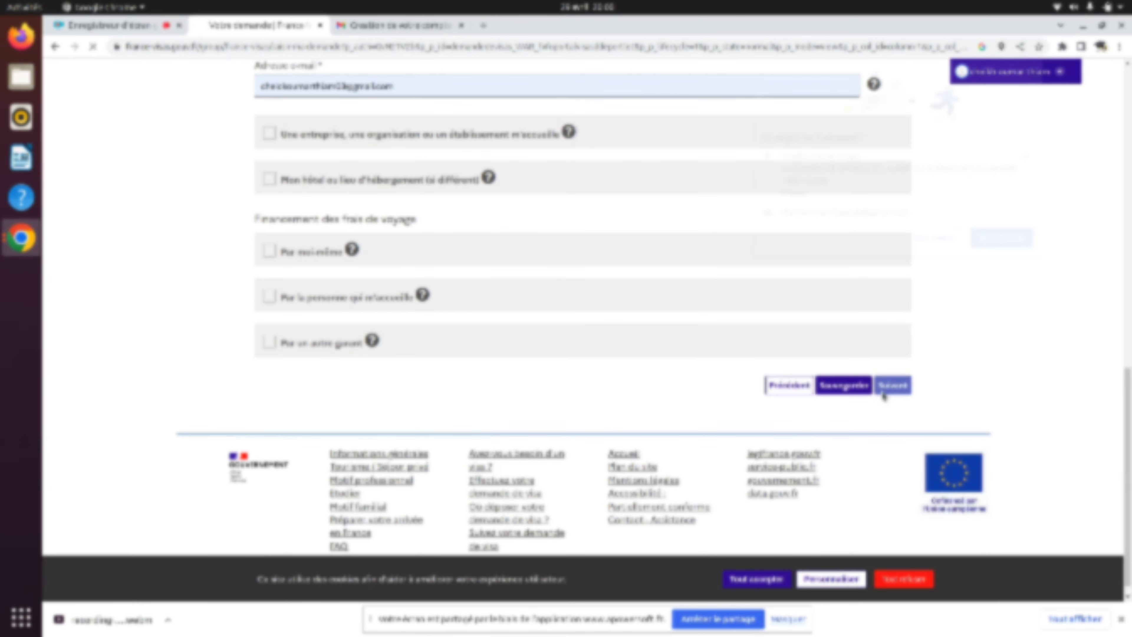
{"action": "scroll", "coordinate": [369, 352], "scroll_direction": "up", "scroll_amount": 8}
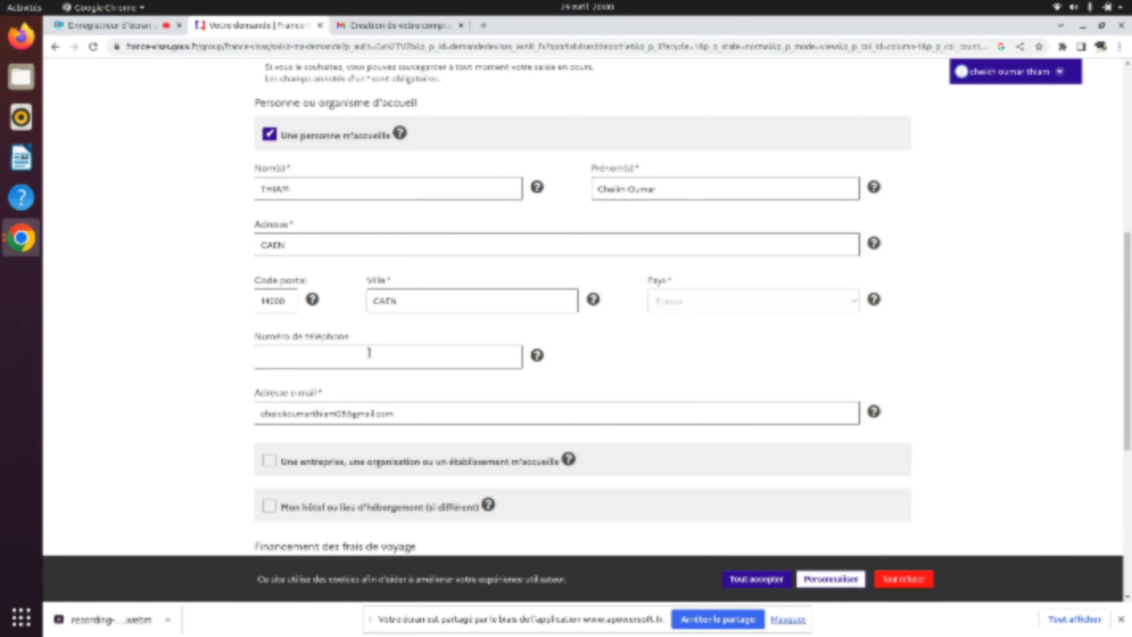
{"action": "scroll", "coordinate": [369, 353], "scroll_direction": "down", "scroll_amount": 7}
{"action": "scroll", "coordinate": [369, 353], "scroll_direction": "up", "scroll_amount": 1}
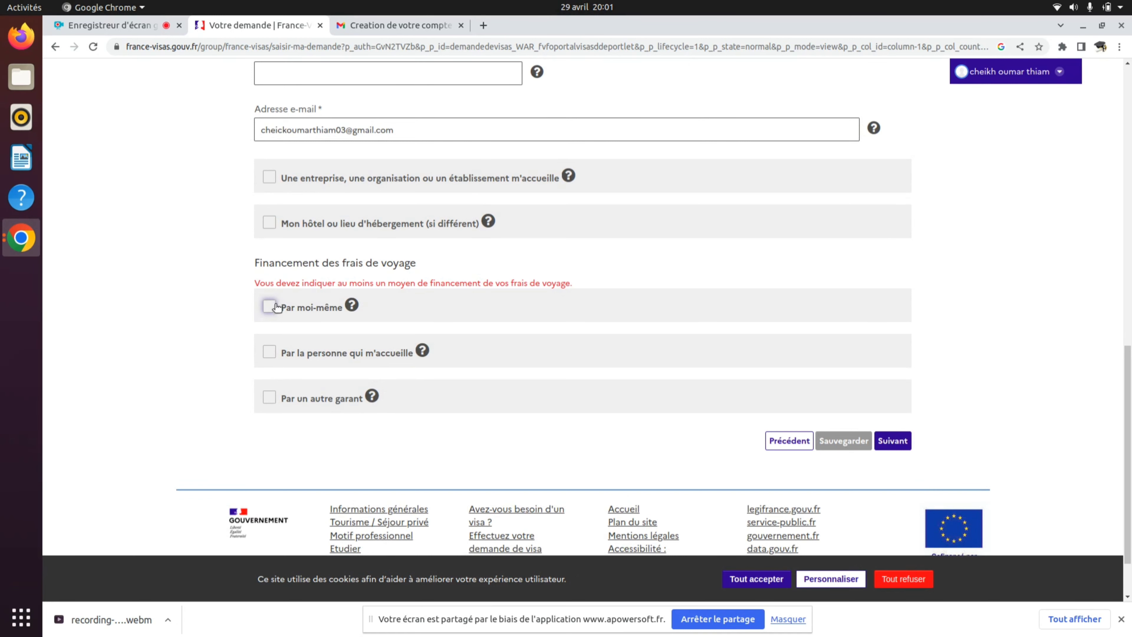
- Mark costs funded by the host, tick 'Tous frais financés pendant le séjour', and continue
{"action": "left_click", "coordinate": [270, 353]}
{"action": "scroll", "coordinate": [485, 445], "scroll_direction": "down", "scroll_amount": 3}
{"action": "scroll", "coordinate": [486, 450], "scroll_direction": "down", "scroll_amount": 1}
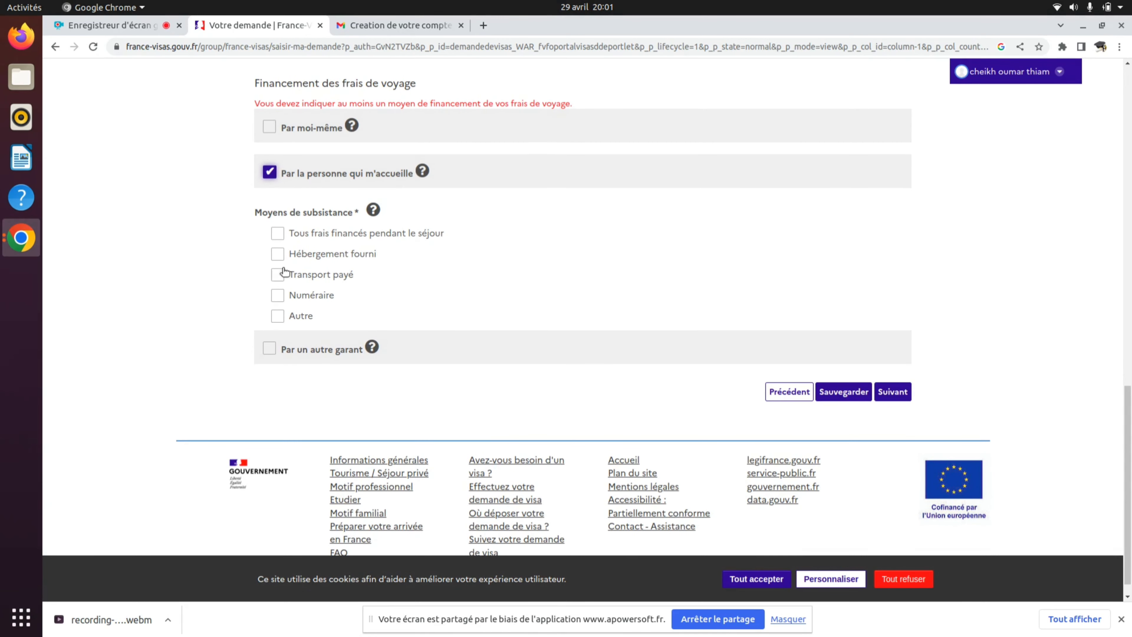
{"action": "left_click", "coordinate": [276, 234]}
{"action": "scroll", "coordinate": [658, 284], "scroll_direction": "up", "scroll_amount": 5}
{"action": "scroll", "coordinate": [667, 292], "scroll_direction": "down", "scroll_amount": 5}
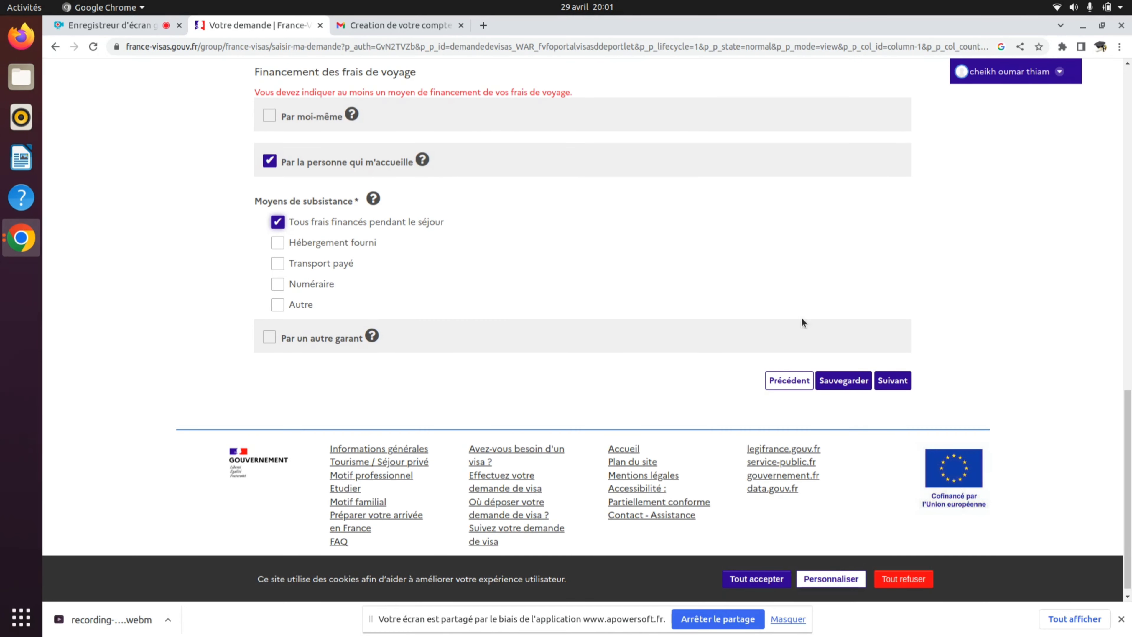
{"action": "left_click", "coordinate": [888, 381]}
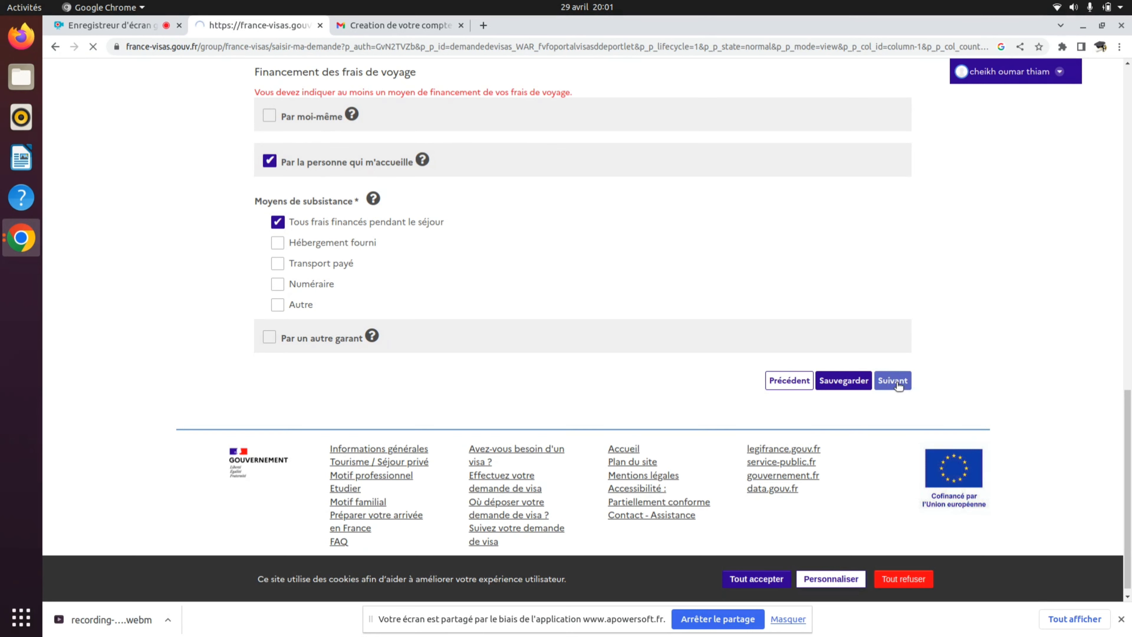
- Scroll through the 'Vos justificatifs' list of required documents, from identity photo to resources
{"action": "scroll", "coordinate": [784, 412], "scroll_direction": "down", "scroll_amount": 4}
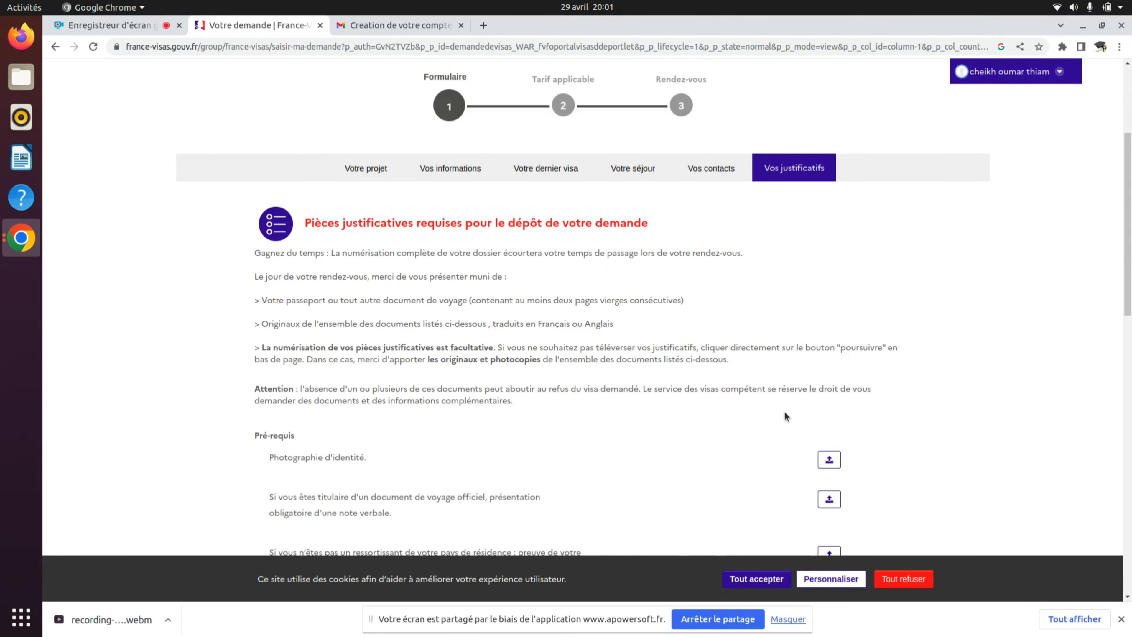
{"action": "scroll", "coordinate": [784, 412], "scroll_direction": "down", "scroll_amount": 3}
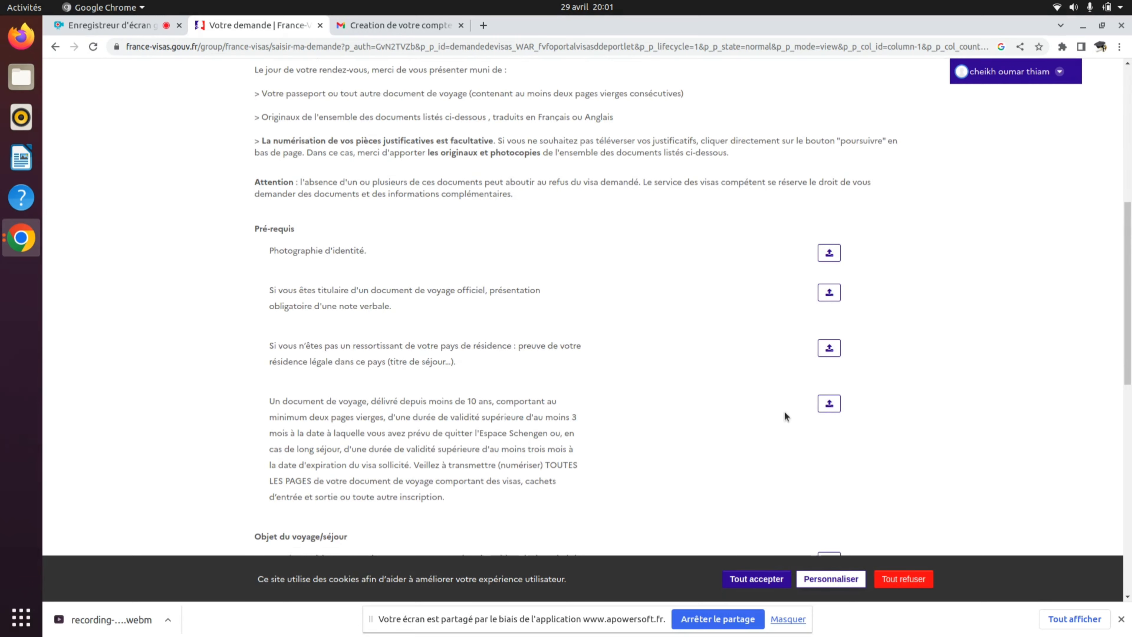
{"action": "scroll", "coordinate": [784, 412], "scroll_direction": "up", "scroll_amount": 5}
{"action": "scroll", "coordinate": [784, 412], "scroll_direction": "down", "scroll_amount": 14}
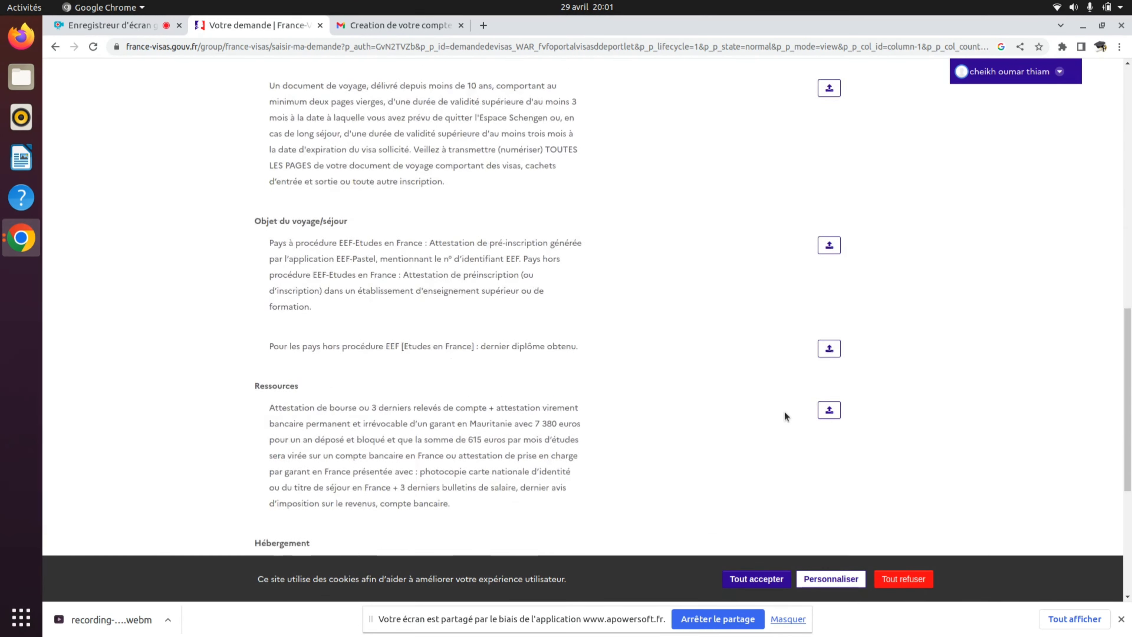
{"action": "scroll", "coordinate": [785, 416], "scroll_direction": "down", "scroll_amount": 5}
{"action": "scroll", "coordinate": [785, 415], "scroll_direction": "up", "scroll_amount": 20}
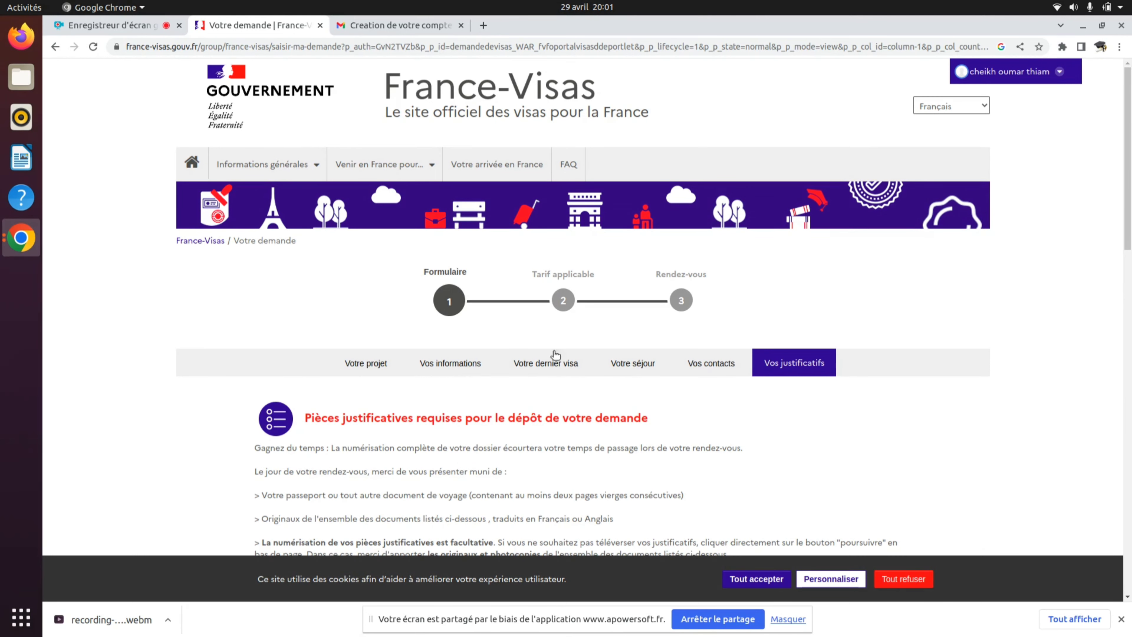
{"action": "scroll", "coordinate": [662, 490], "scroll_direction": "down", "scroll_amount": 1}
{"action": "scroll", "coordinate": [662, 491], "scroll_direction": "down", "scroll_amount": 6}
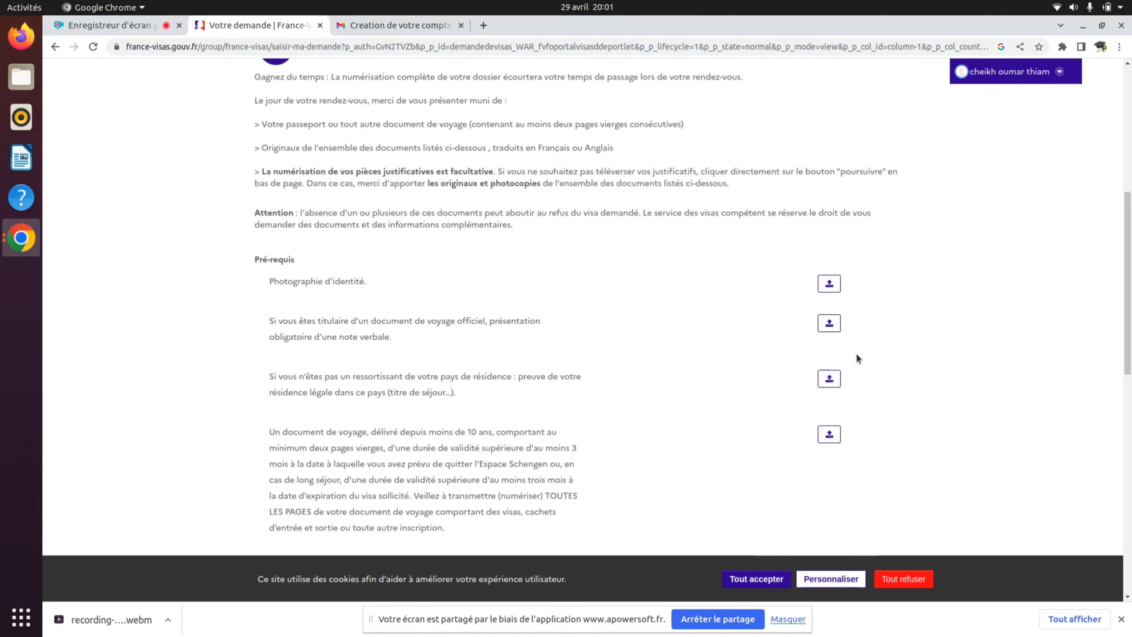
{"action": "scroll", "coordinate": [733, 410], "scroll_direction": "down", "scroll_amount": 3}
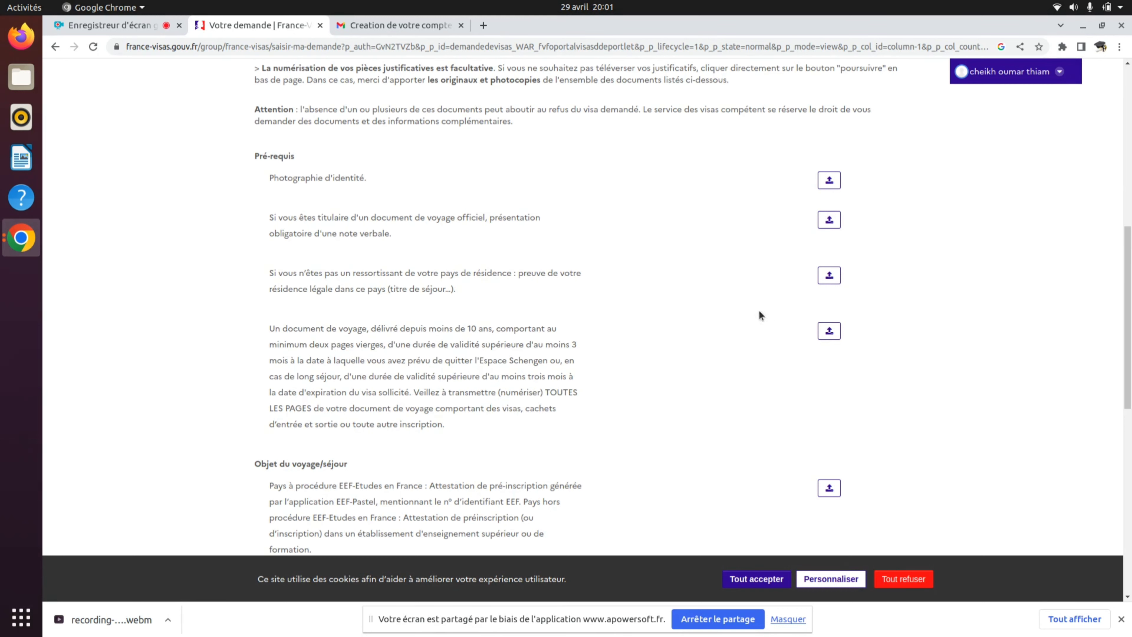
{"action": "scroll", "coordinate": [637, 386], "scroll_direction": "down", "scroll_amount": 4}
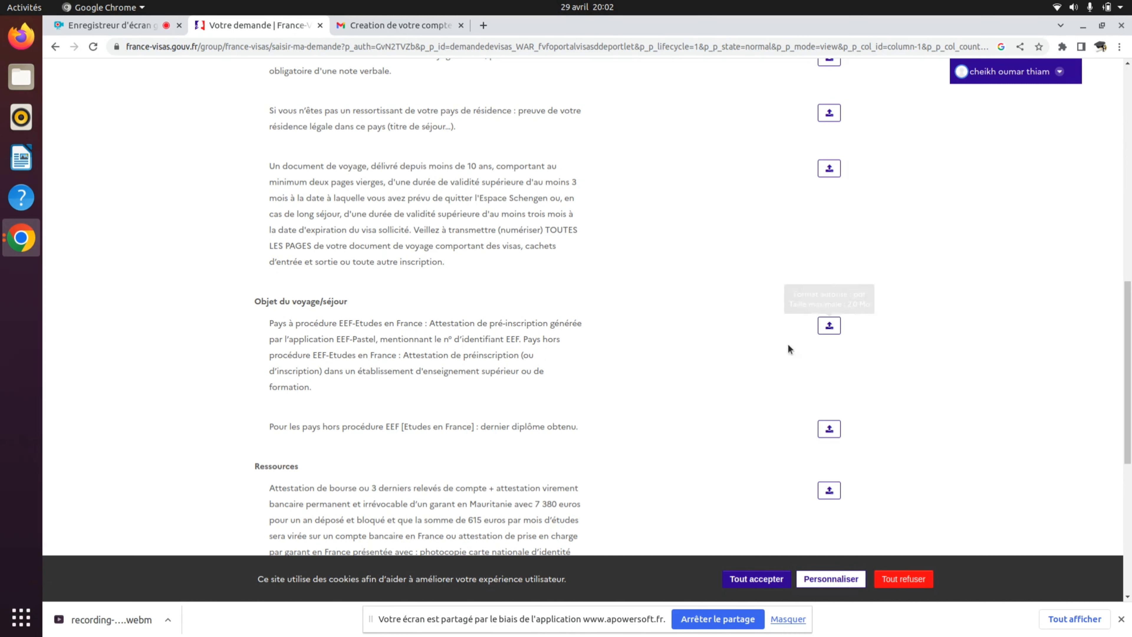
{"action": "scroll", "coordinate": [777, 356], "scroll_direction": "down", "scroll_amount": 3}
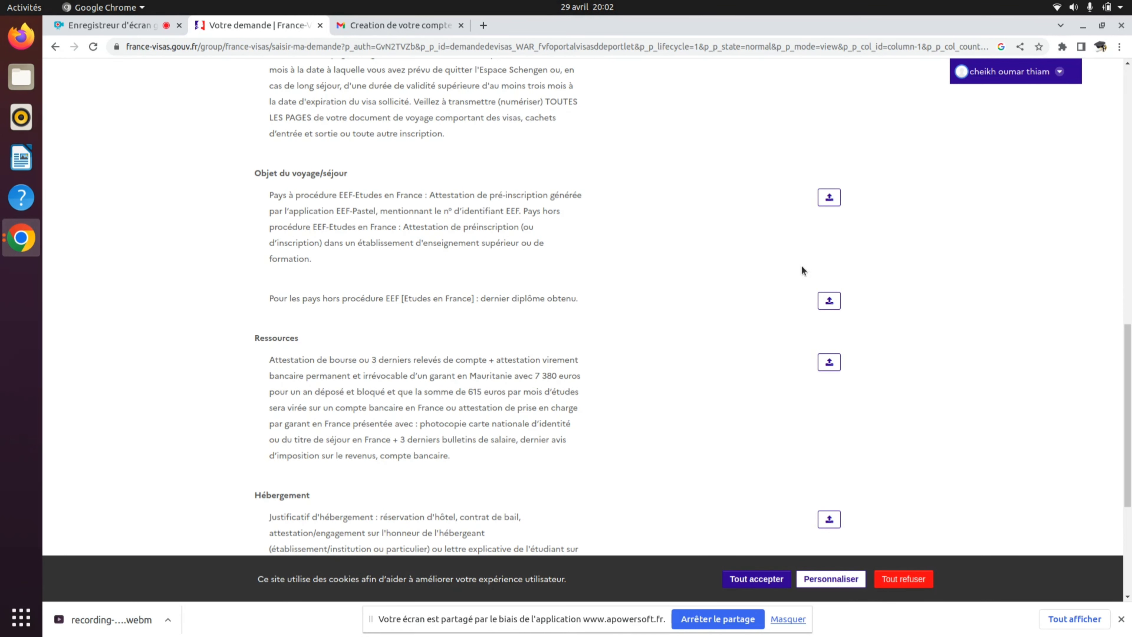
{"action": "scroll", "coordinate": [789, 274], "scroll_direction": "down", "scroll_amount": 5}
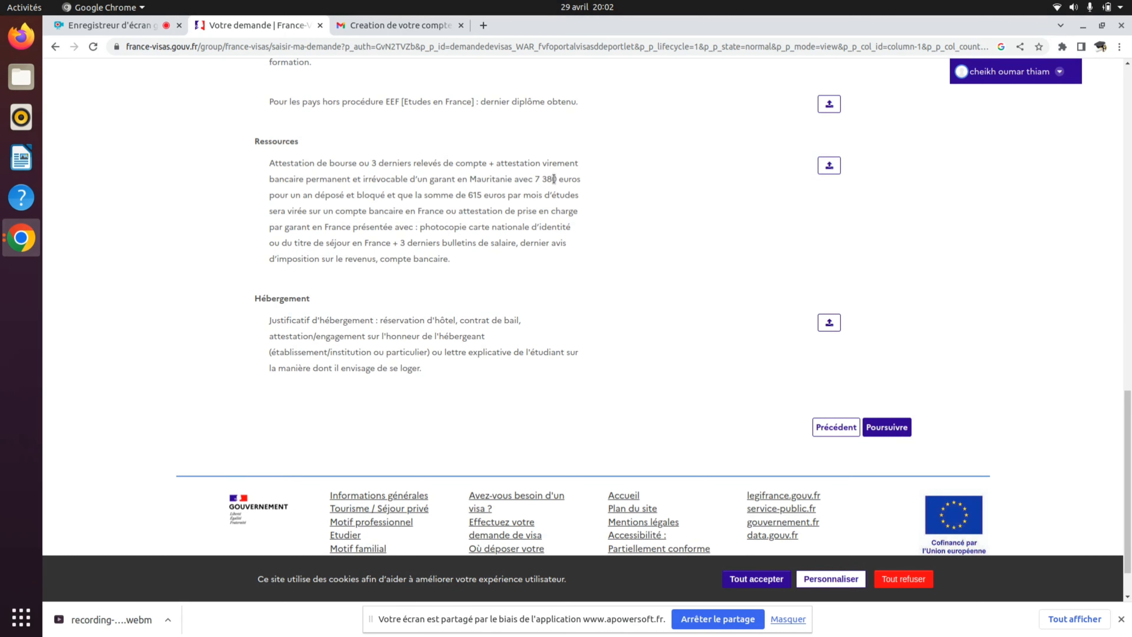
{"action": "left_click_drag", "start_coordinate": [526, 168], "coordinate": [587, 192]}
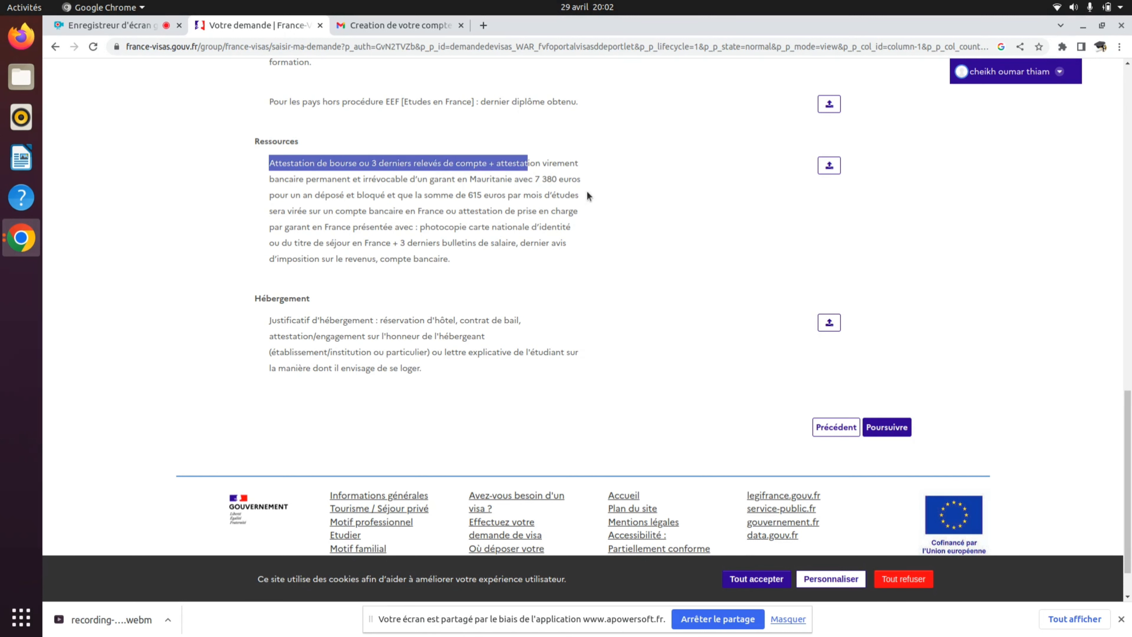
{"action": "left_click", "coordinate": [613, 254]}
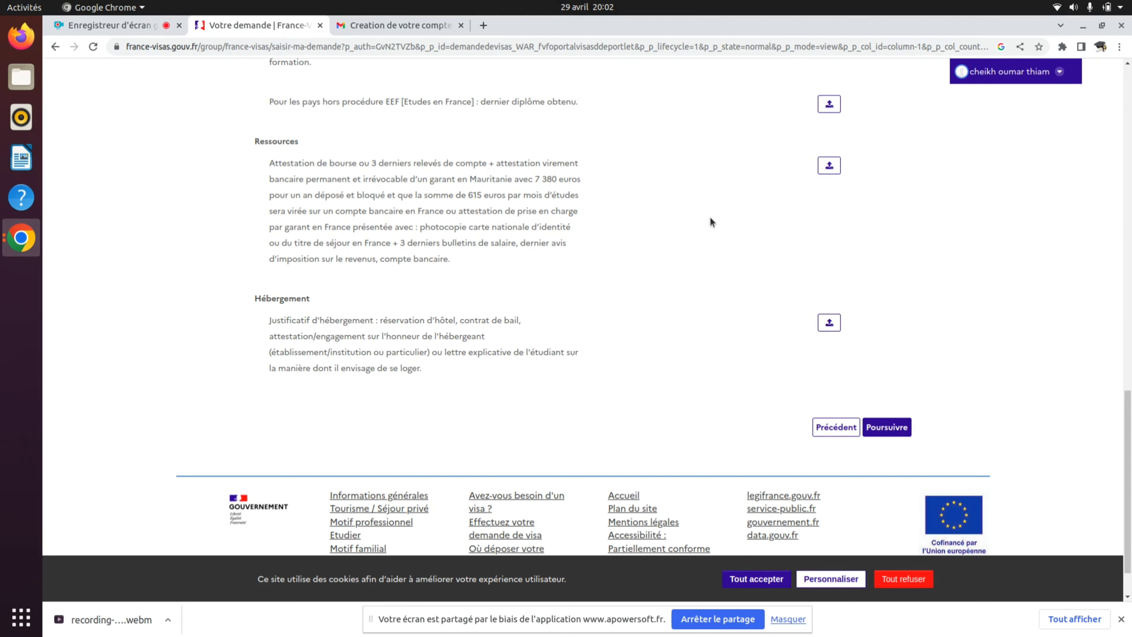
{"action": "scroll", "coordinate": [912, 225], "scroll_direction": "up", "scroll_amount": 15}
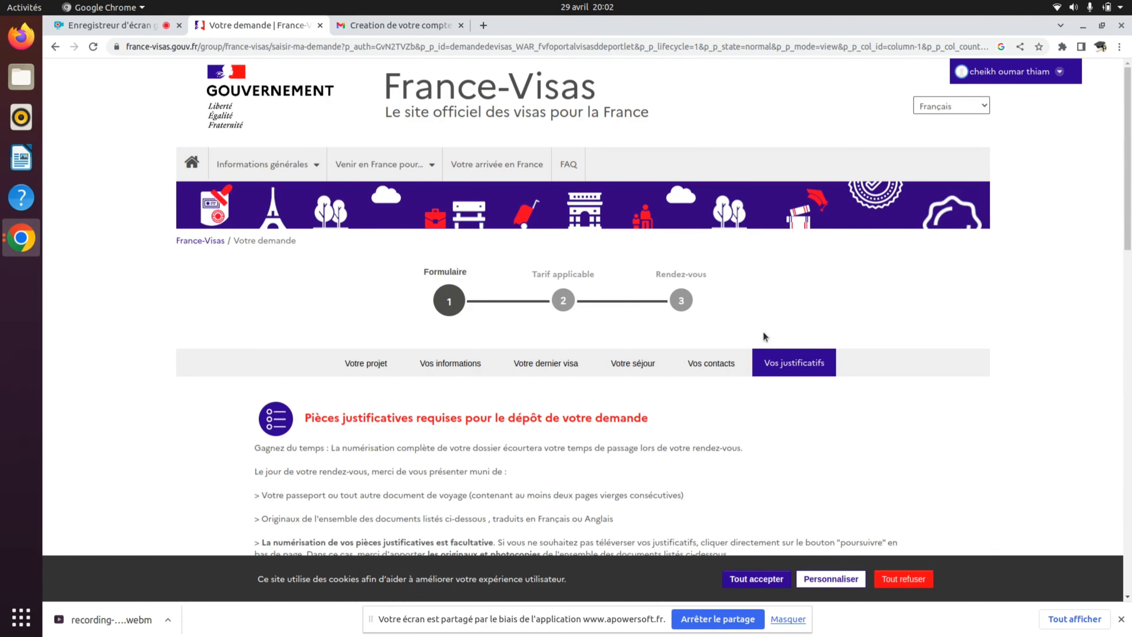
{"action": "scroll", "coordinate": [708, 359], "scroll_direction": "down", "scroll_amount": 5}
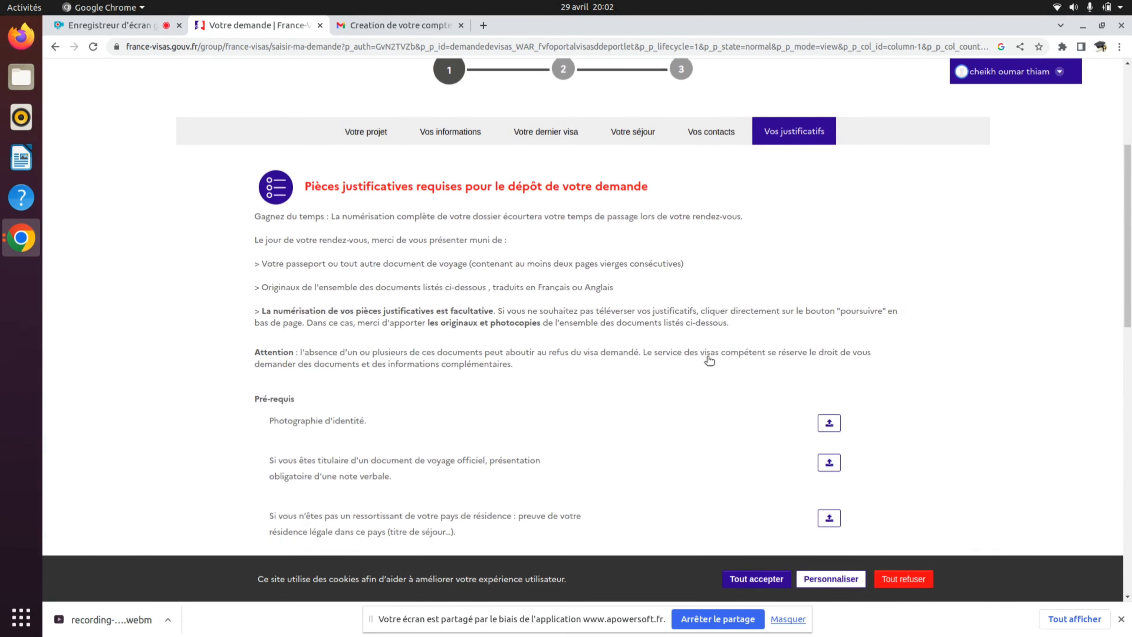
{"action": "scroll", "coordinate": [709, 359], "scroll_direction": "up", "scroll_amount": 4}
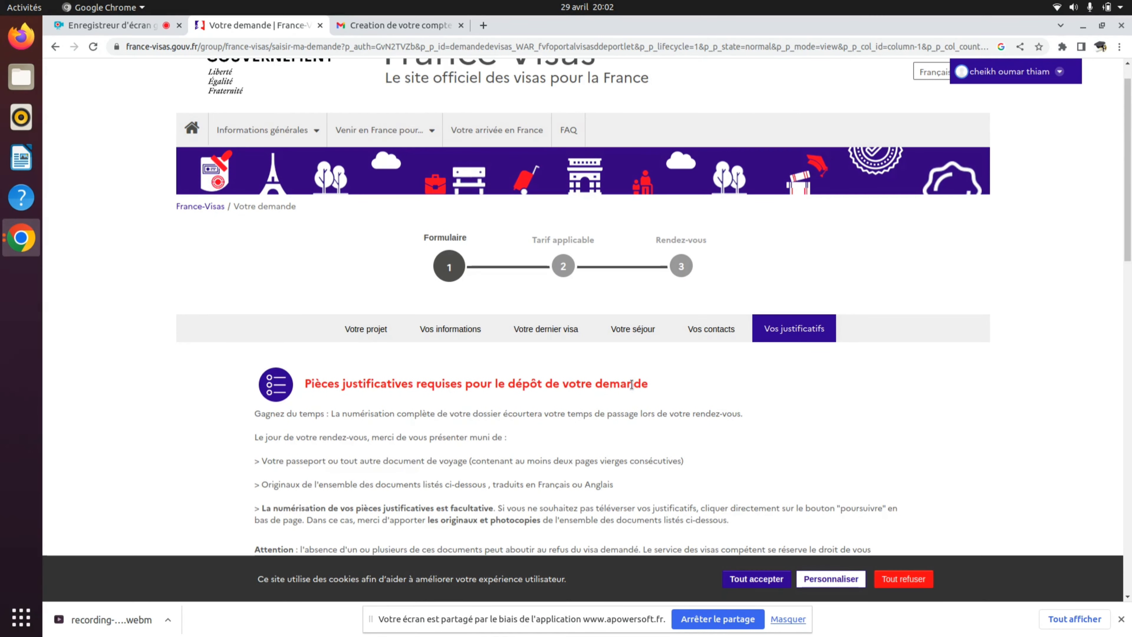
{"action": "scroll", "coordinate": [631, 382], "scroll_direction": "down", "scroll_amount": 15}
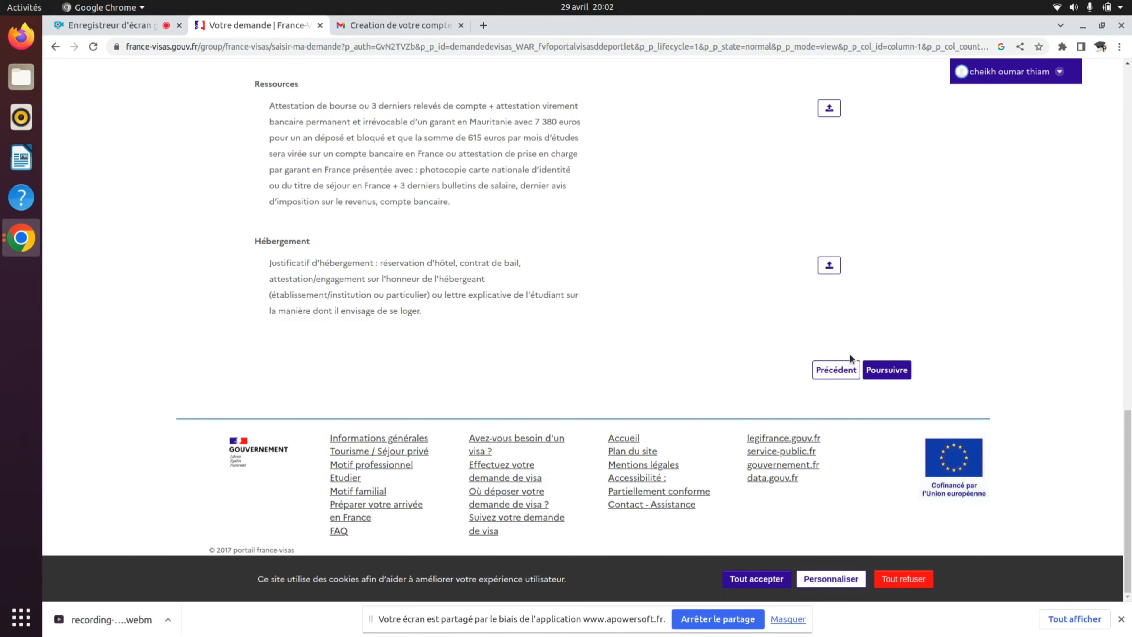
{"action": "scroll", "coordinate": [850, 354], "scroll_direction": "up", "scroll_amount": 2}
{"action": "scroll", "coordinate": [864, 366], "scroll_direction": "down", "scroll_amount": 1}
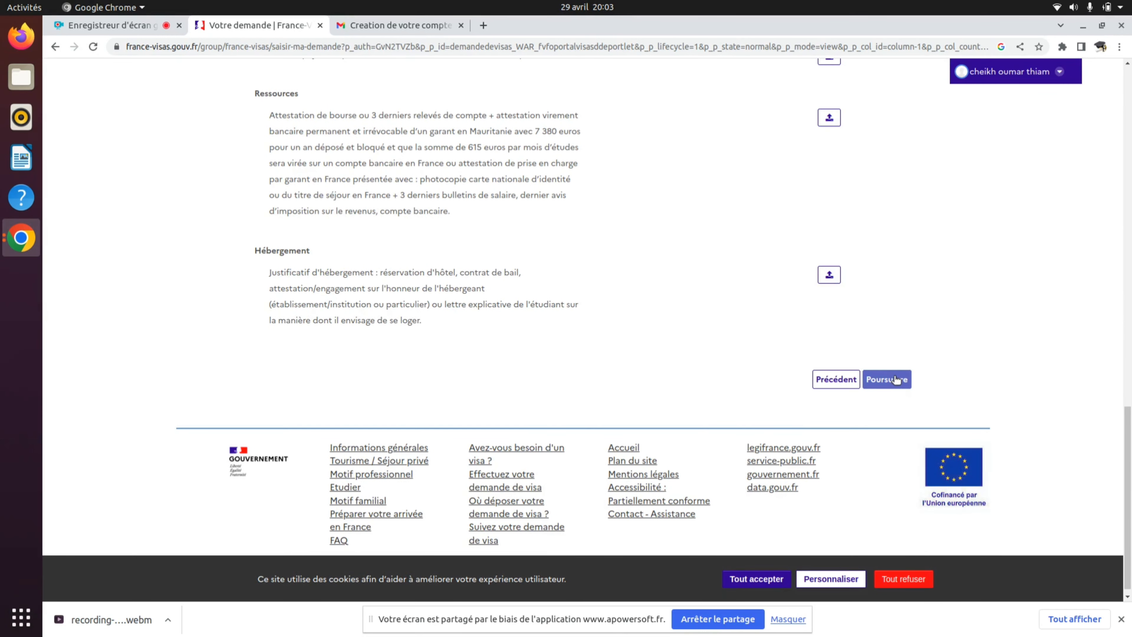
- Continue past Vos justificatifs without uploads, confirming Oui in the Attention dialog
{"action": "left_click", "coordinate": [895, 379]}
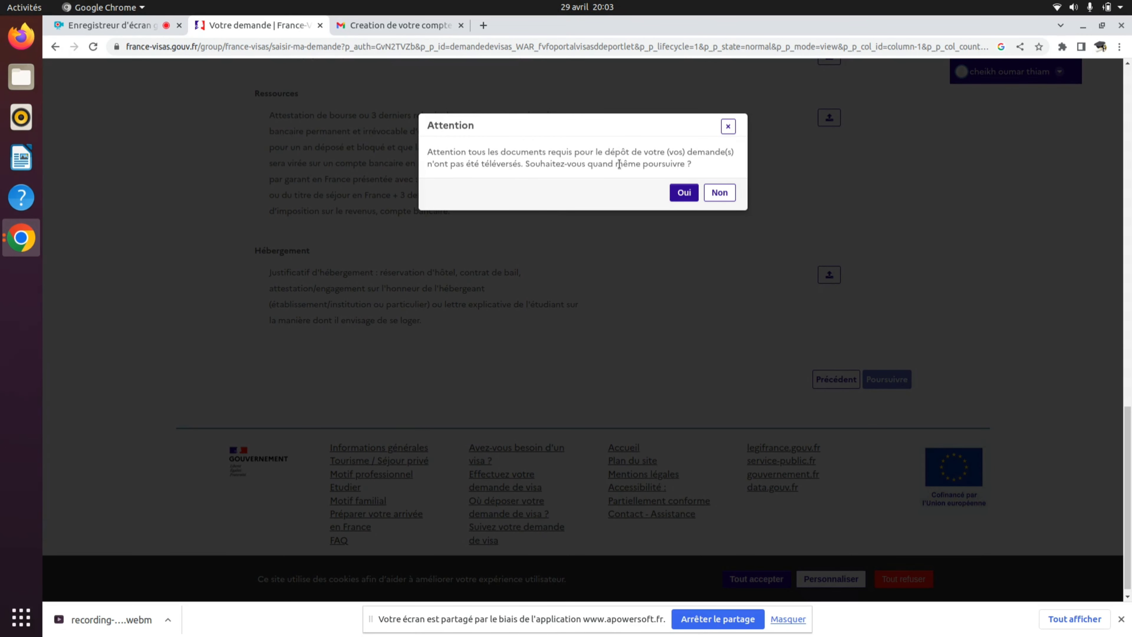
{"action": "left_click", "coordinate": [677, 190]}
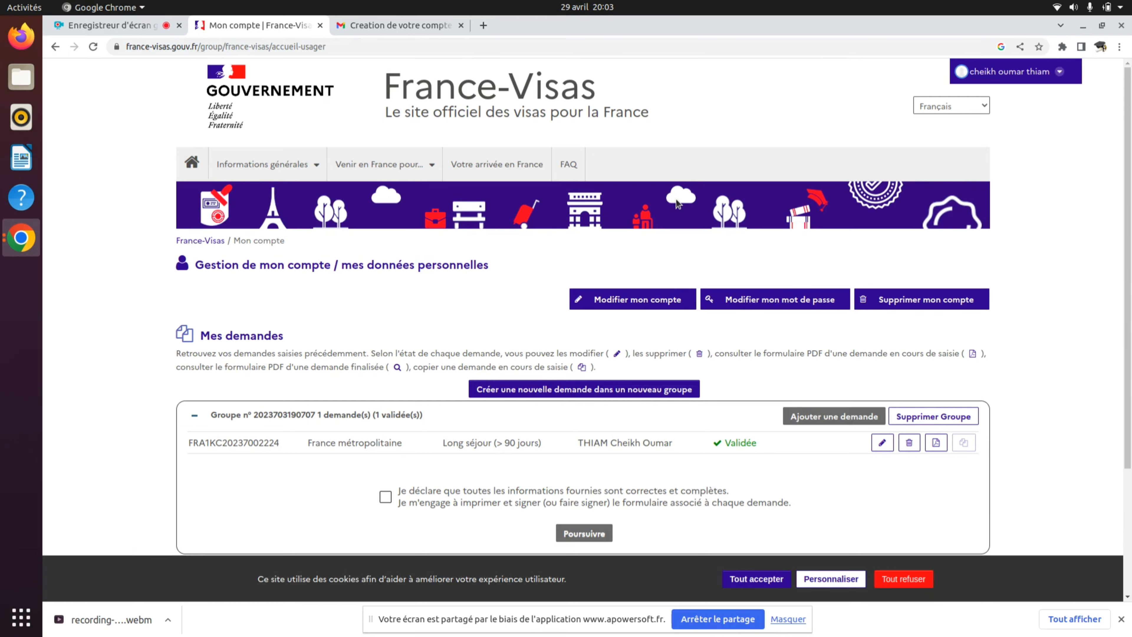
{"action": "scroll", "coordinate": [659, 271], "scroll_direction": "down", "scroll_amount": 2}
{"action": "scroll", "coordinate": [660, 277], "scroll_direction": "down", "scroll_amount": 1}
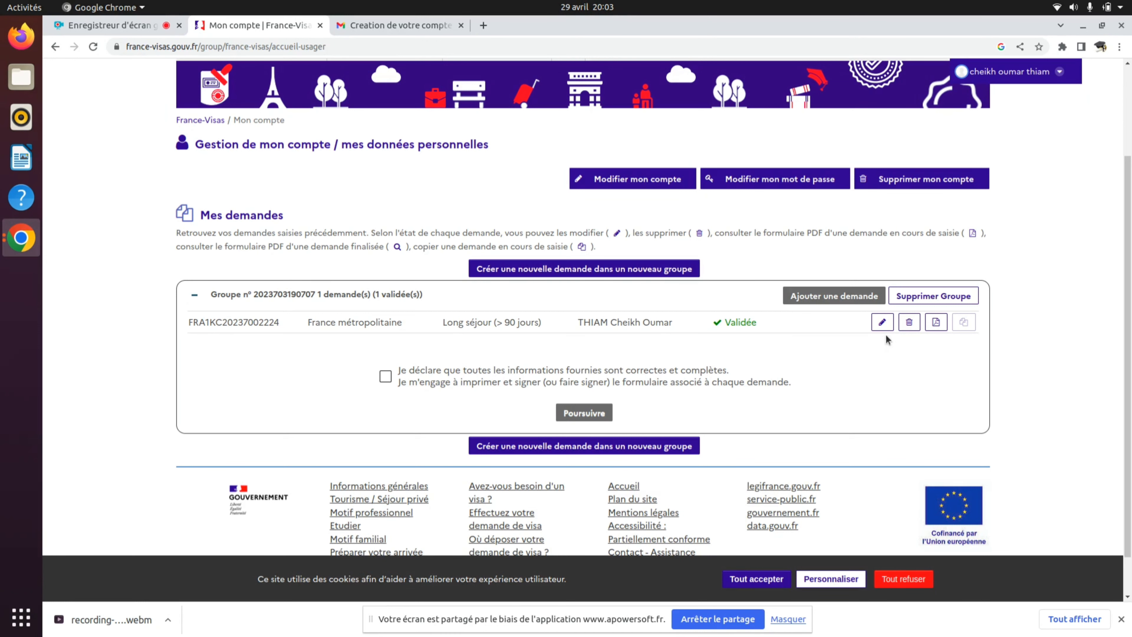
- Download the application's cerfa draft PDF and open it from the download bar
{"action": "left_click", "coordinate": [936, 323]}
{"action": "left_click", "coordinate": [89, 627]}
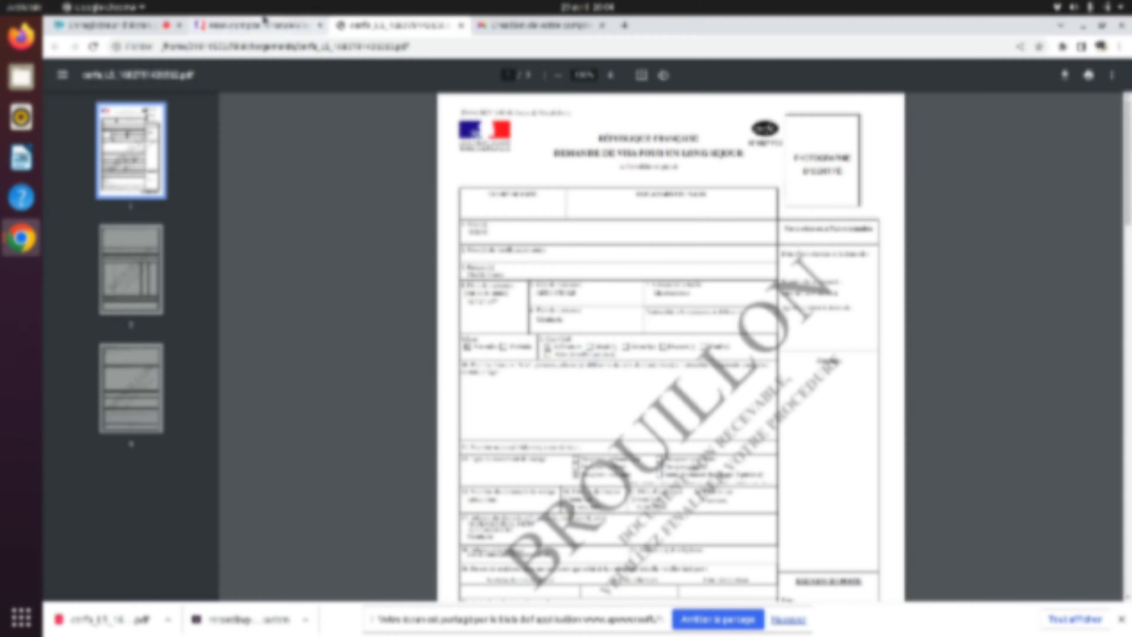
- Switch to the 'Mon compte | France-Visas' tab and scroll to the top
{"action": "left_click", "coordinate": [264, 22]}
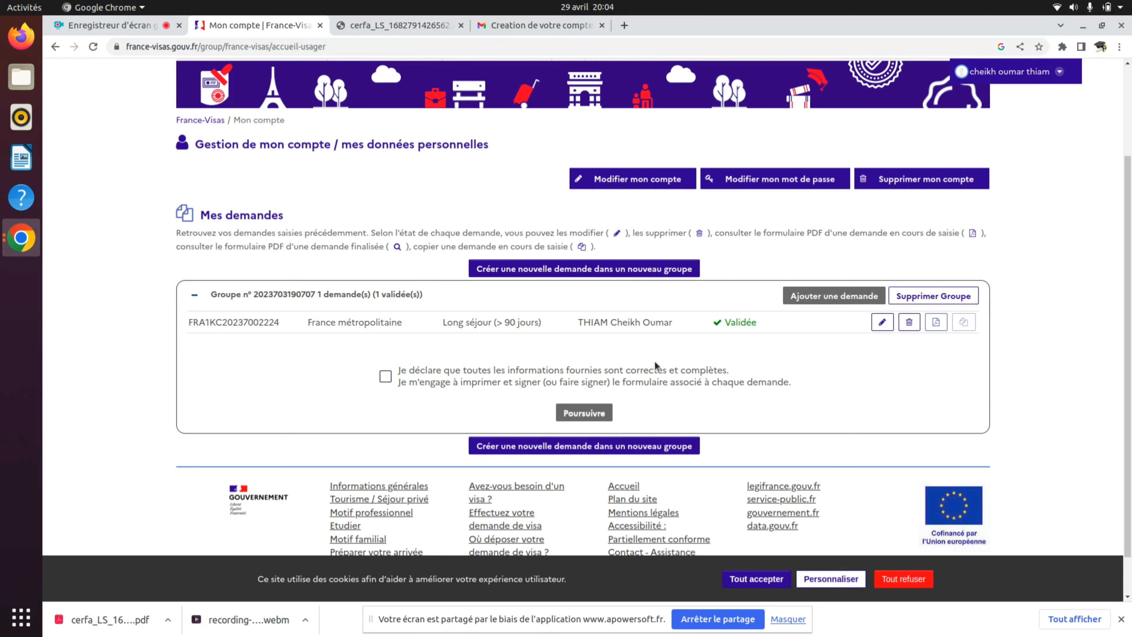
{"action": "scroll", "coordinate": [654, 363], "scroll_direction": "up", "scroll_amount": 3}
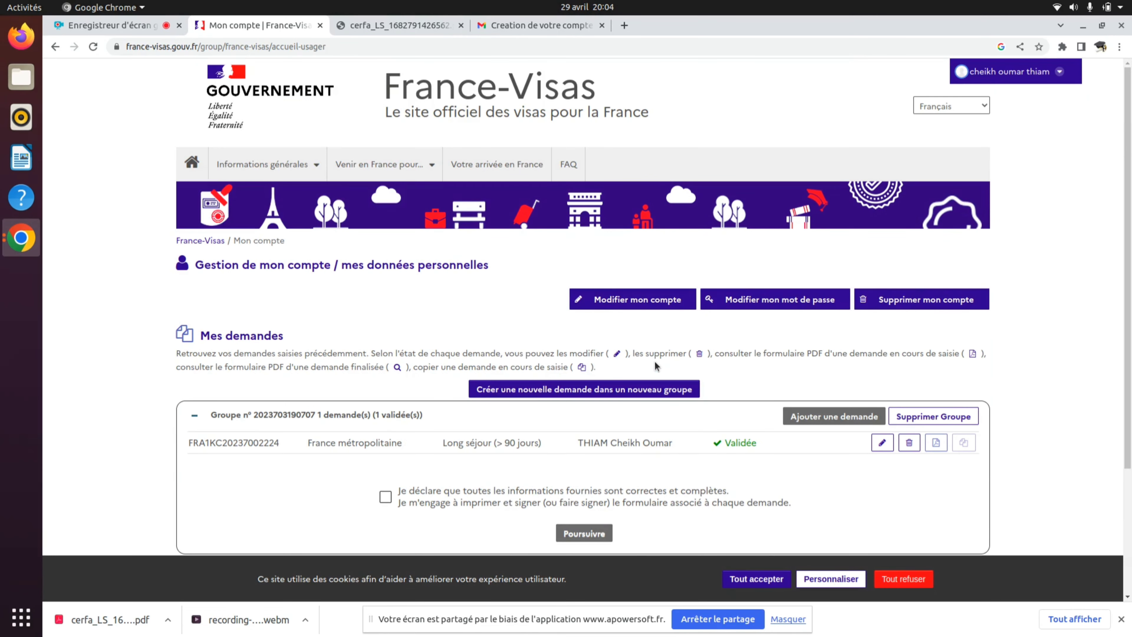